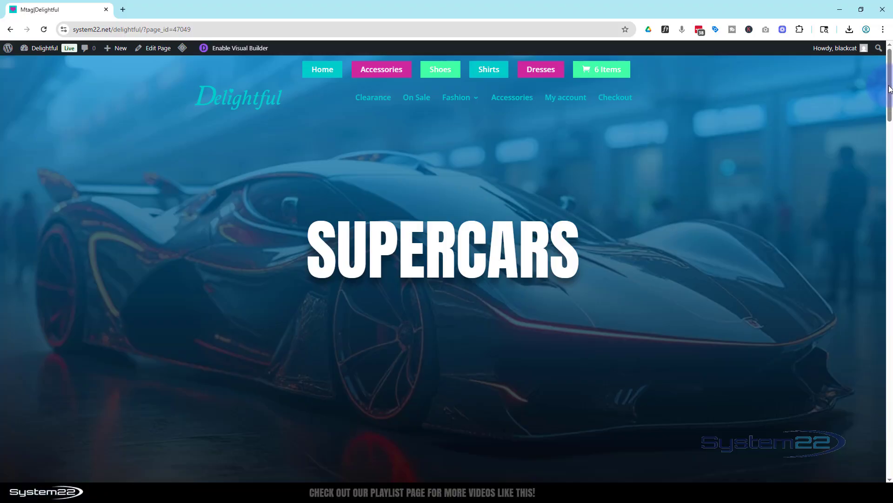
drag(889, 89, 886, 151)
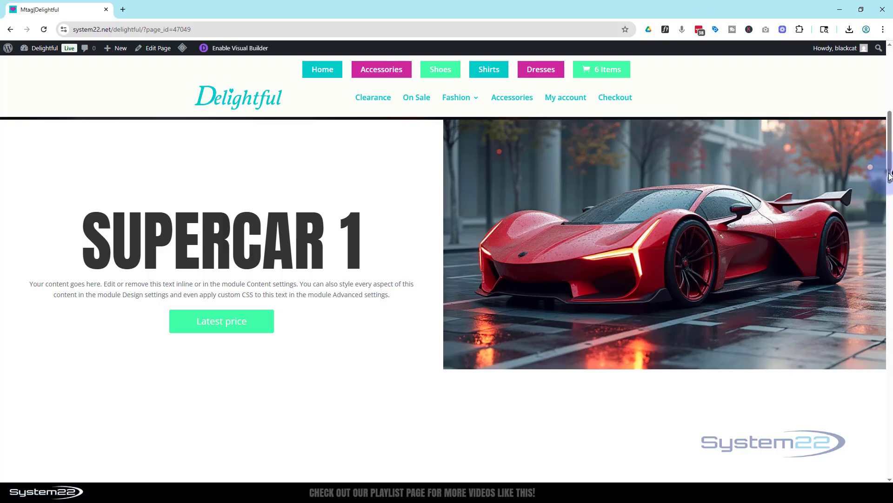
drag(890, 176, 889, 332)
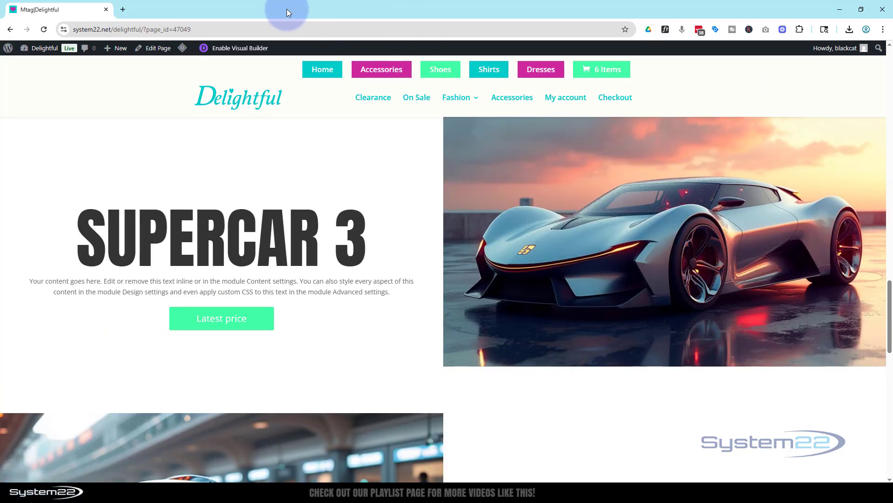
Create a new page titled "Scroll Sections" and start building it from scratch with the Divi Builder
mouse_move(123, 50)
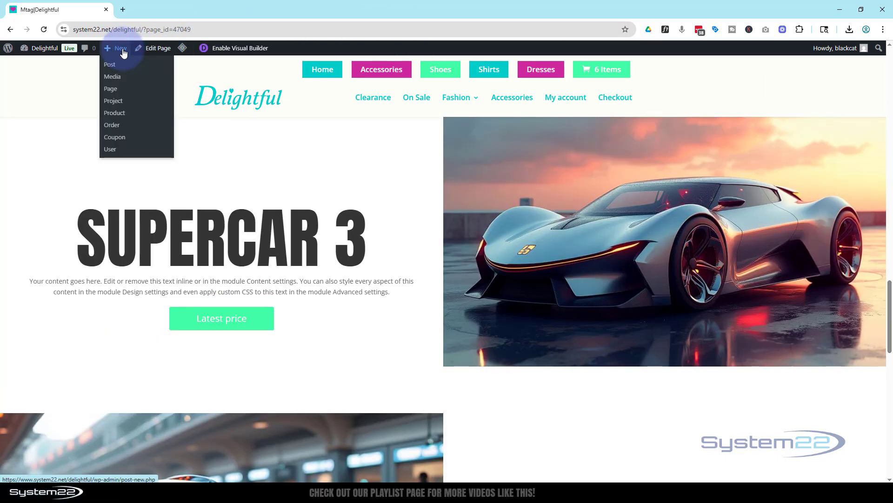
click(111, 94)
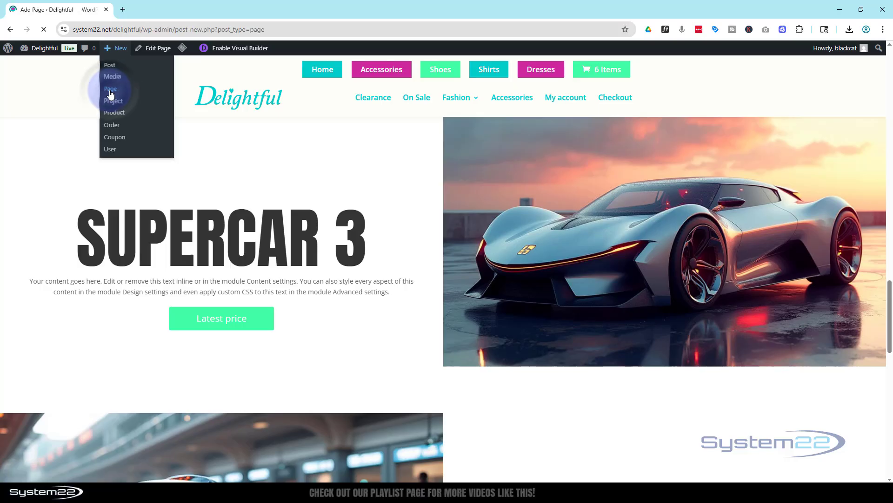
text(Scroll Sections)
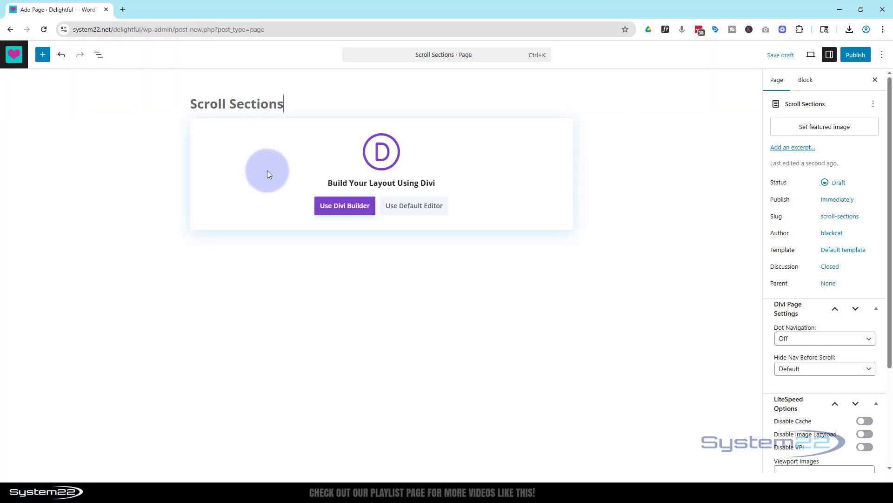
click(333, 210)
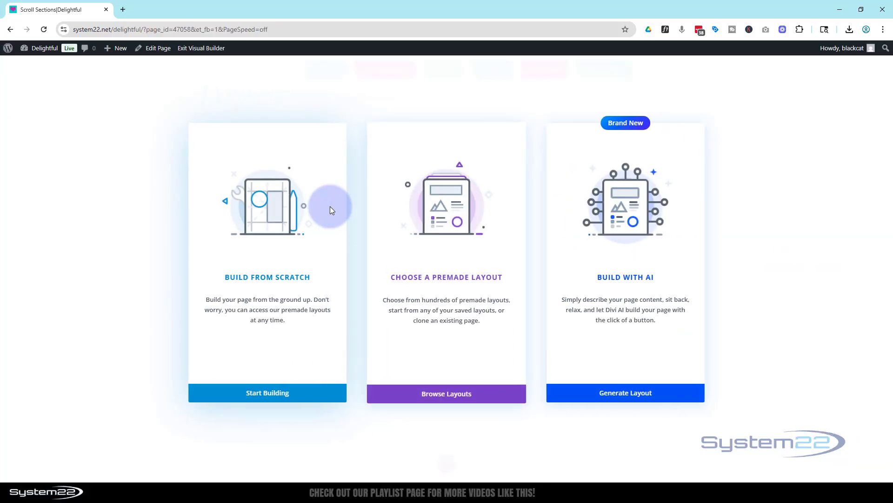
click(279, 394)
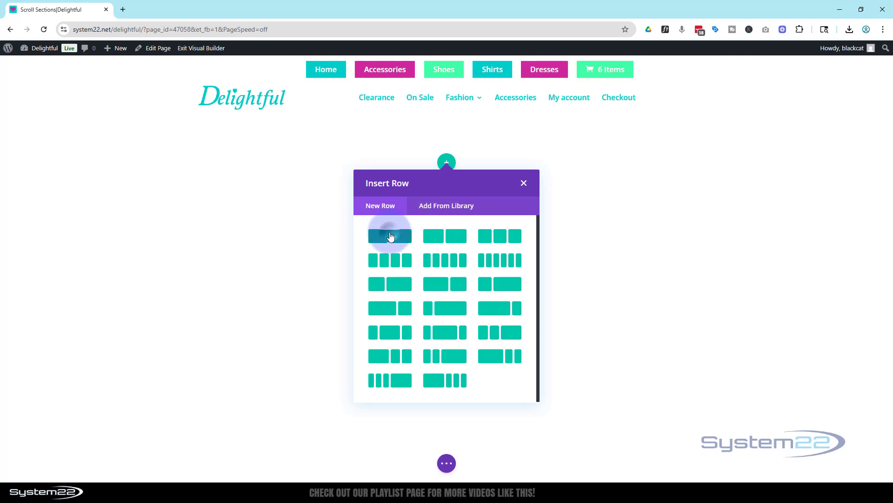
Insert a single-column row containing a Heading module with the text "Scrolling Sections"
click(390, 236)
click(469, 241)
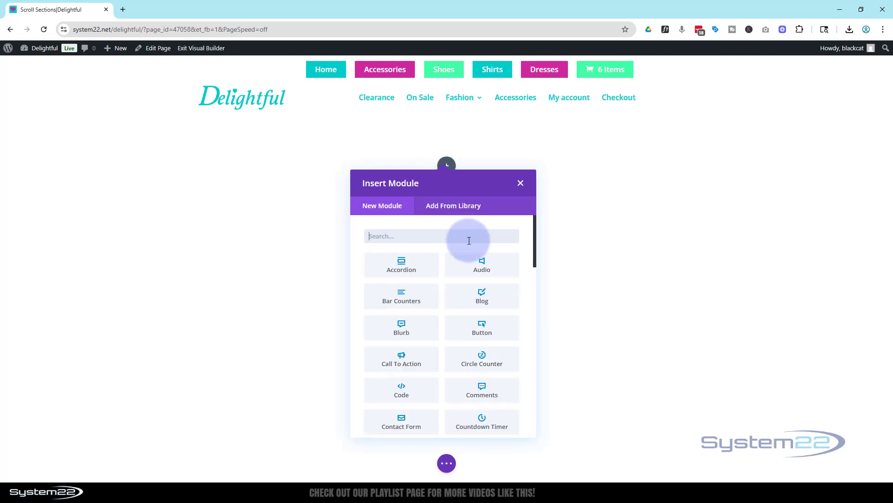
scroll(445, 307, down, 4)
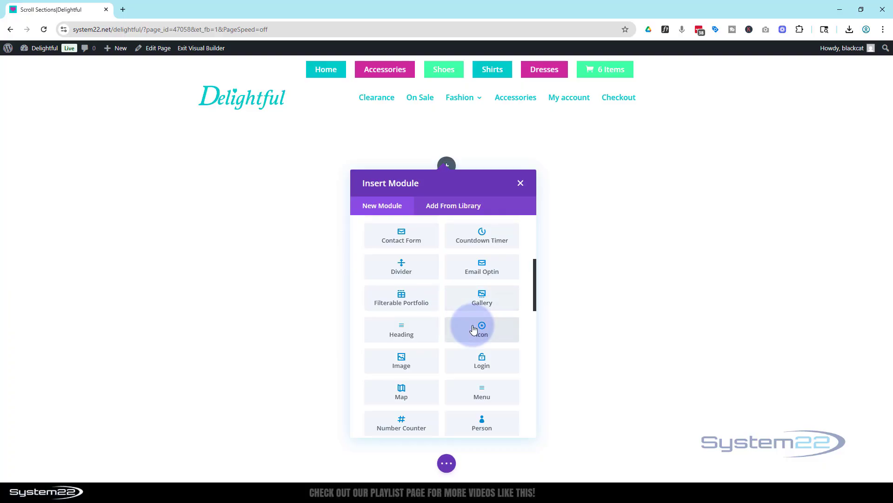
click(404, 329)
drag(745, 279, 660, 286)
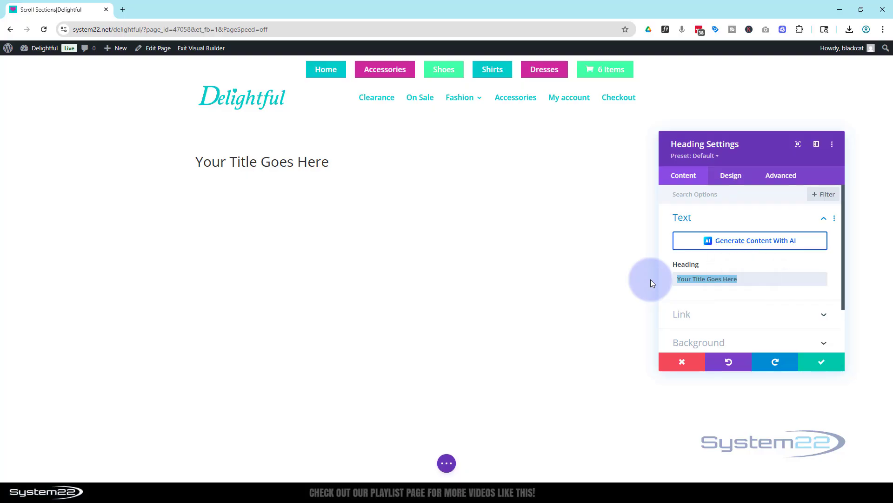
text(Scrolling Sections)
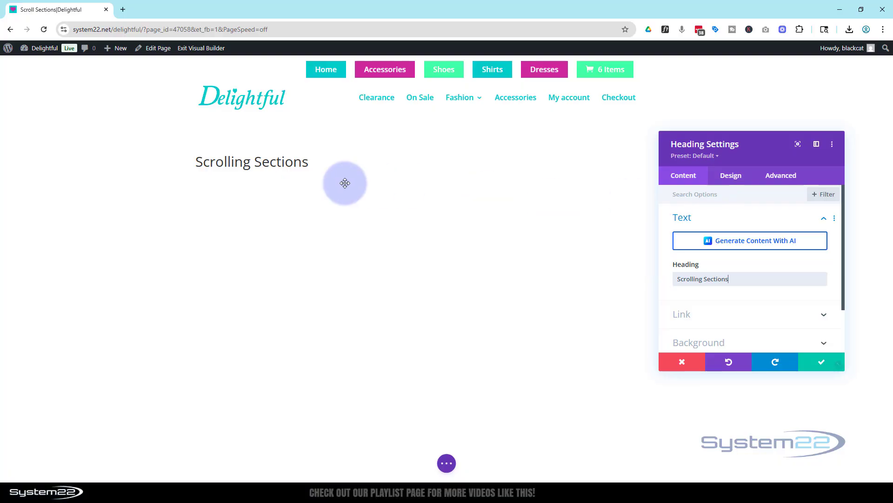
Style the heading text with the Anton font, uppercase letters and centre alignment
click(195, 157)
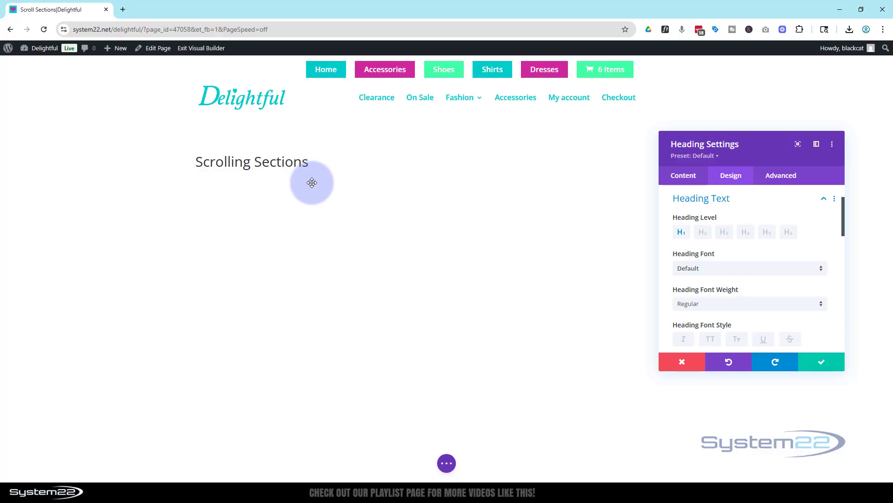
click(712, 274)
click(699, 134)
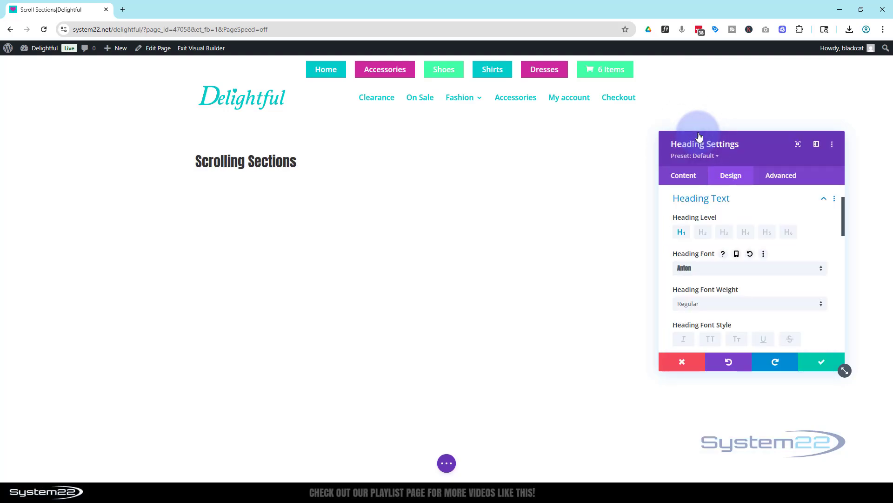
scroll(757, 228, down, 2)
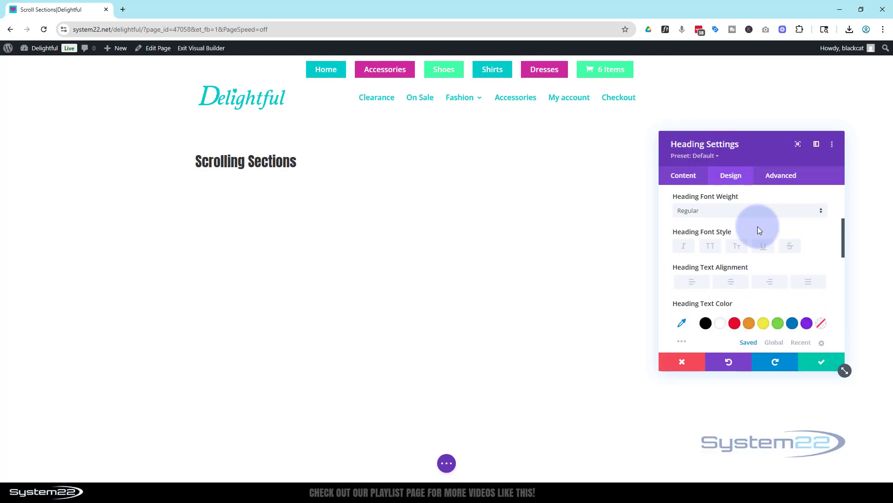
click(717, 249)
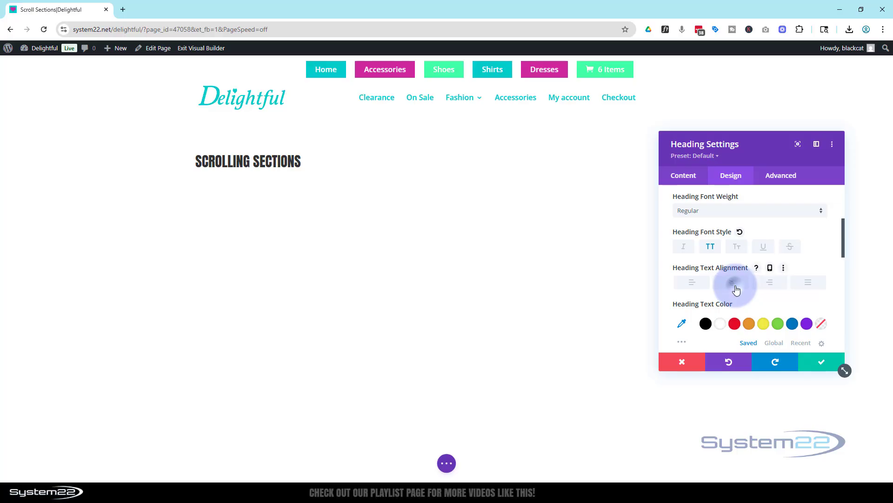
click(736, 284)
Set the heading text size to 120px and its color to white #ffffff, and save the module
scroll(737, 294, down, 2)
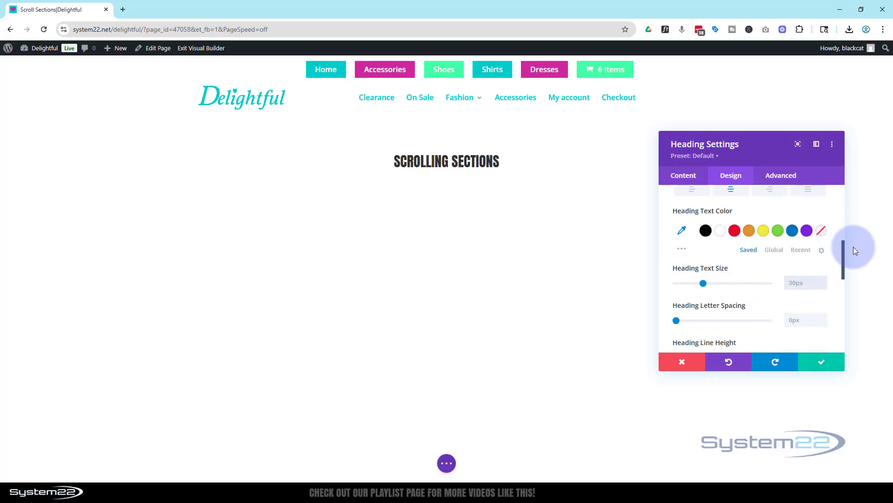
text(120)
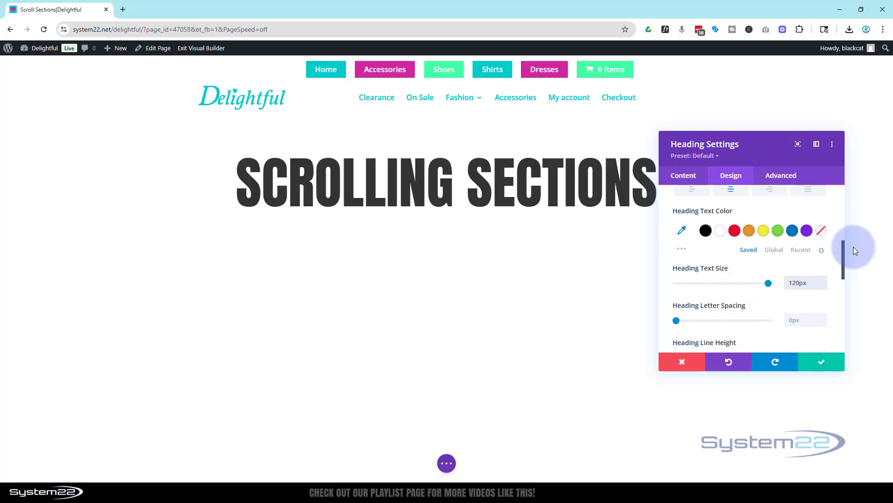
click(721, 231)
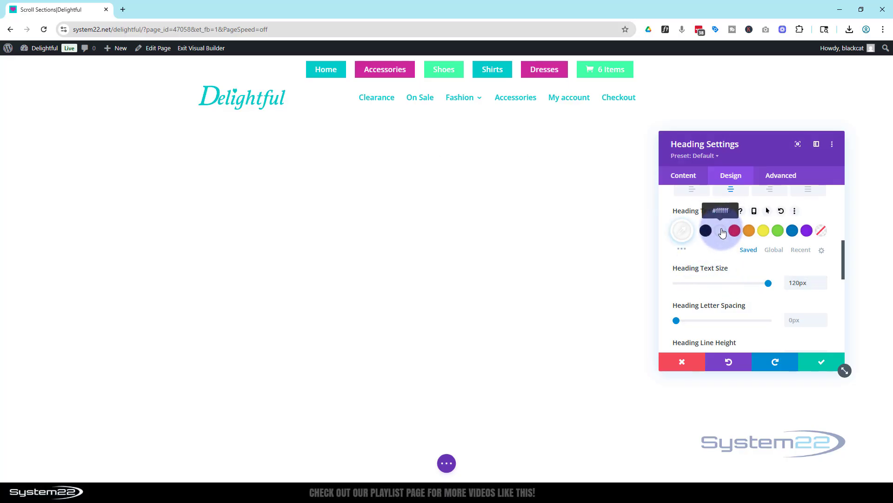
click(821, 362)
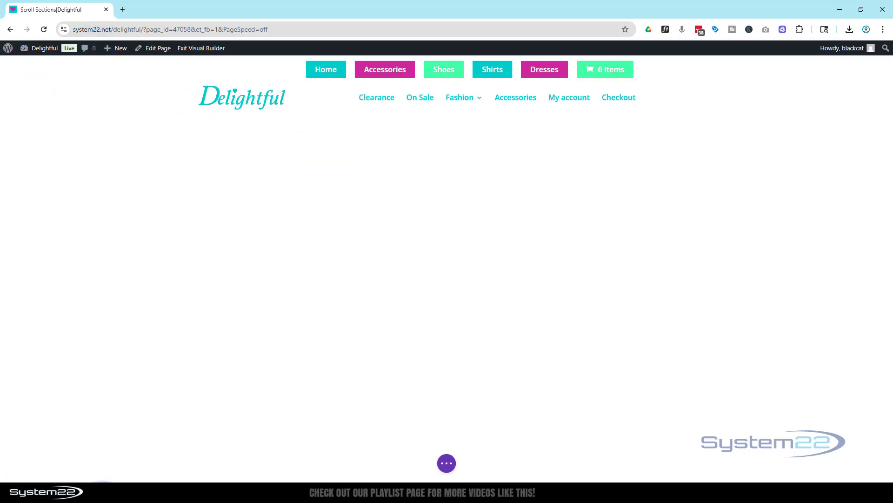
Set the black supercar with red glowing wheels from the media library as the section's background image
mouse_move(50, 132)
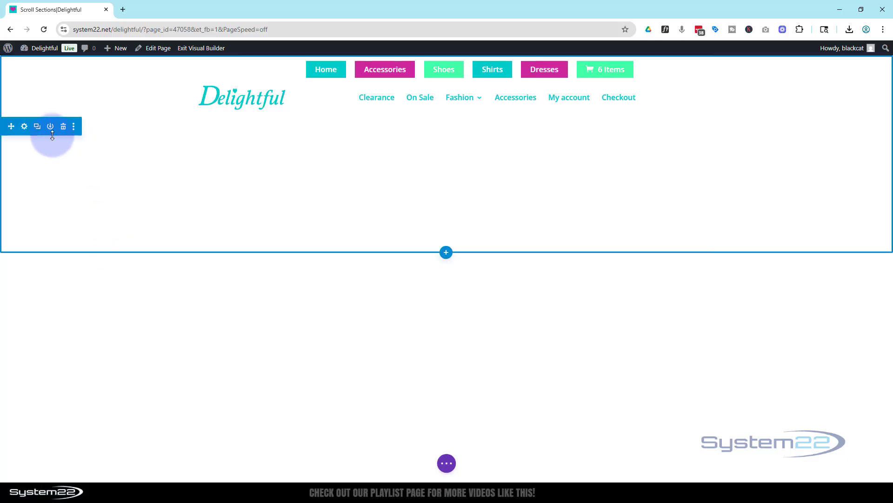
click(24, 127)
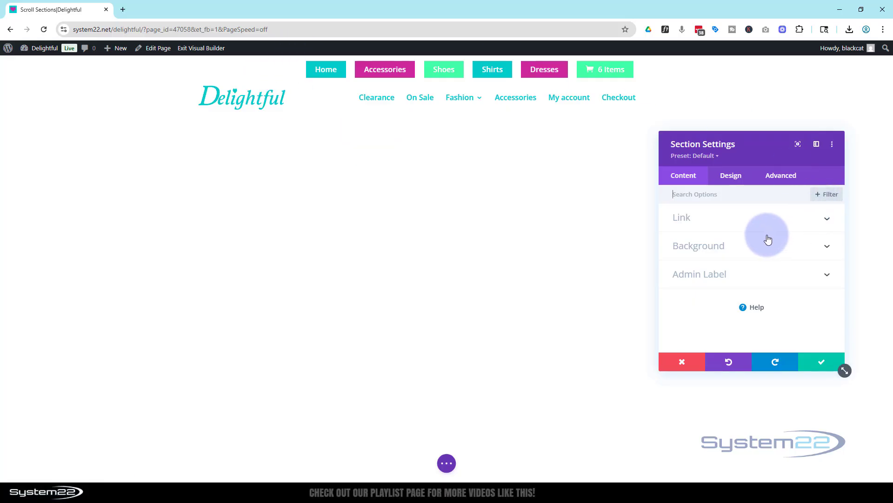
click(741, 252)
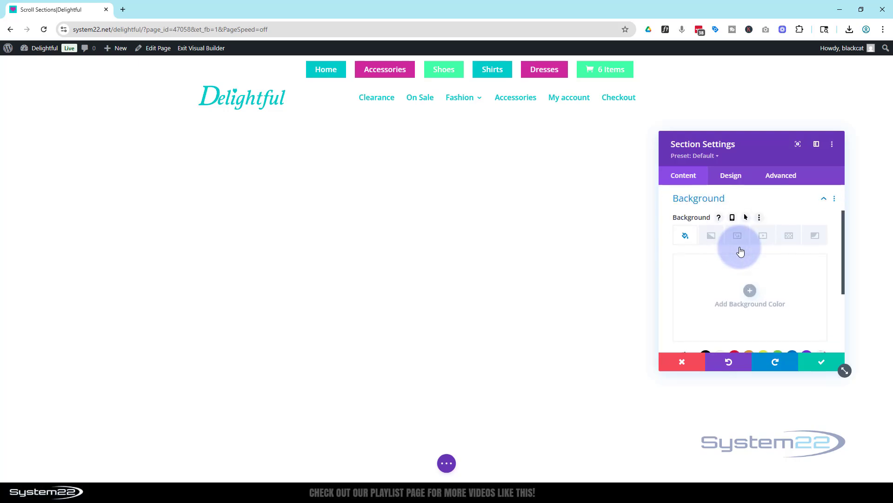
click(741, 241)
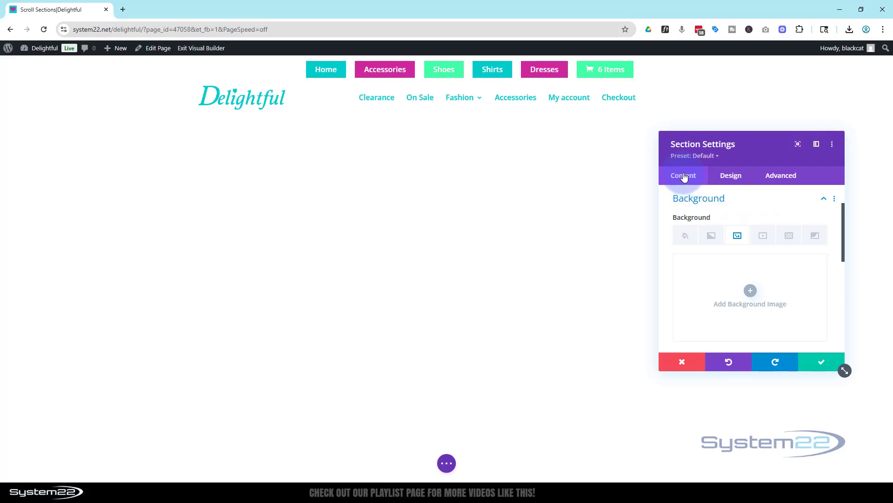
click(756, 294)
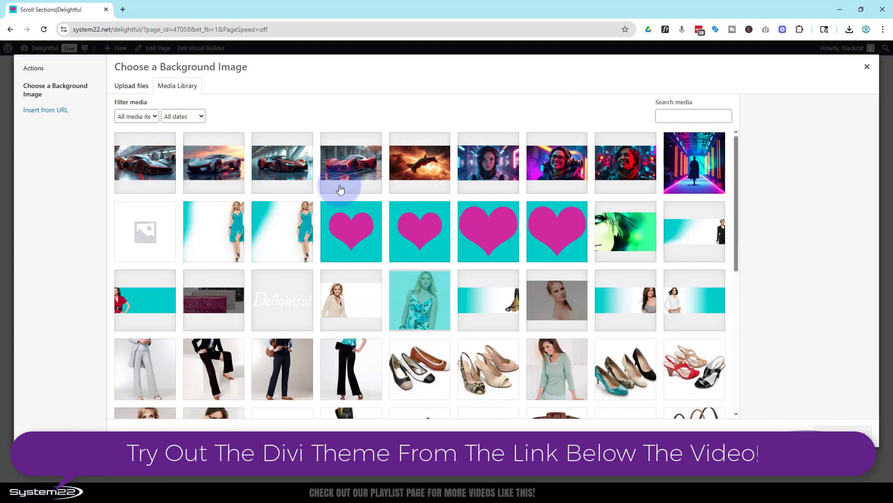
click(146, 163)
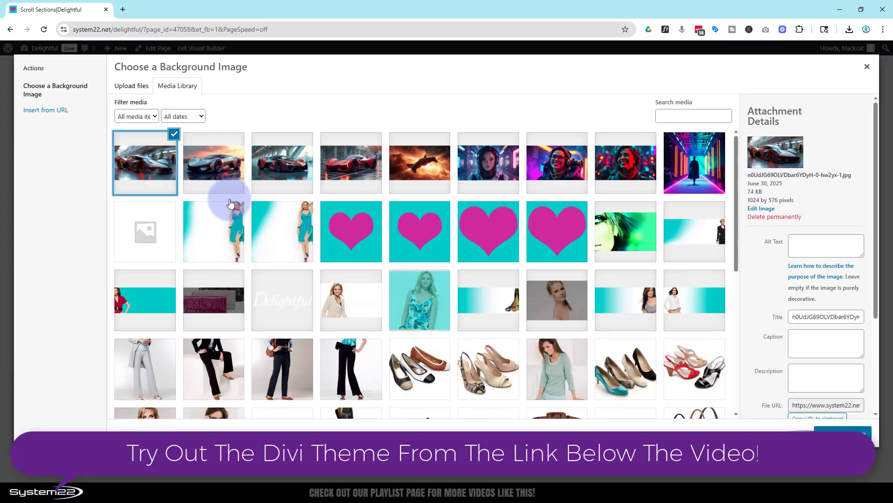
click(858, 432)
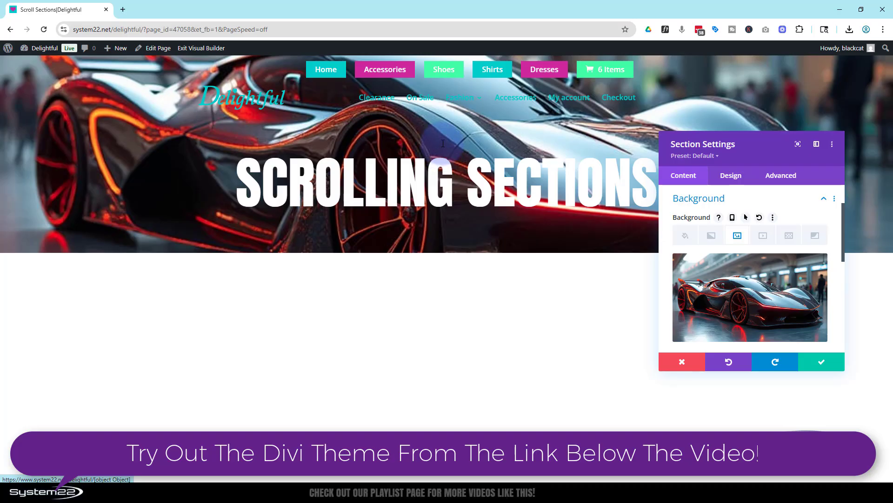
Add a background gradient to the section and set its end stop to black #000000
click(715, 241)
click(750, 291)
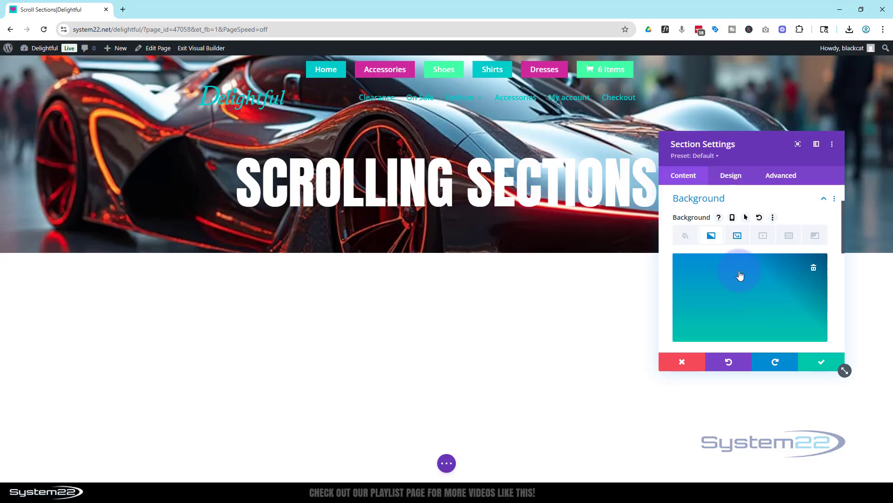
scroll(745, 287, down, 2)
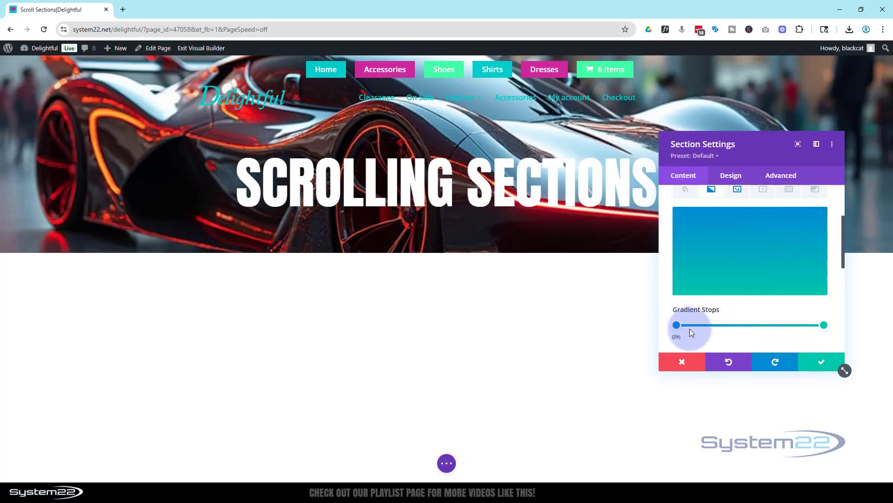
drag(824, 328, 823, 326)
click(823, 326)
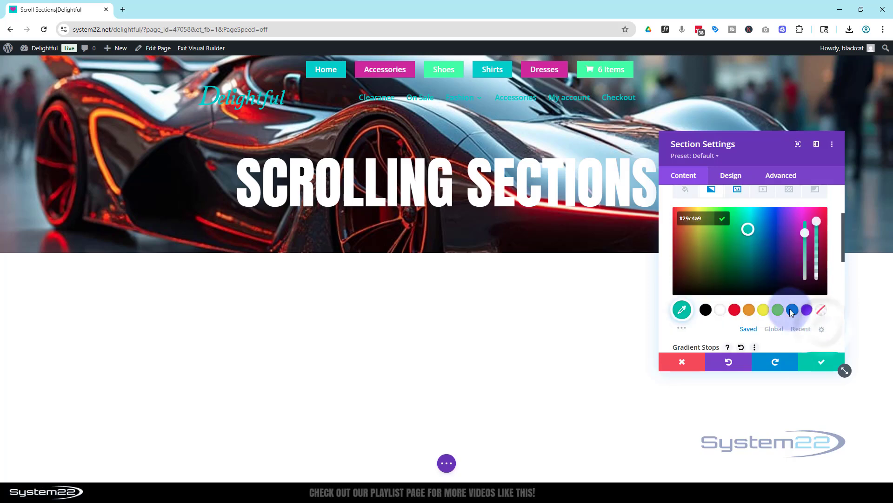
click(707, 310)
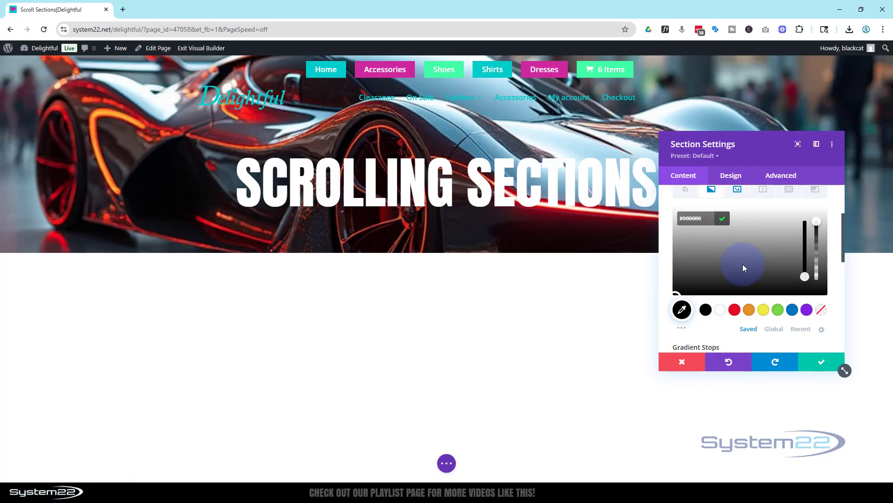
Place the section's gradient above the background image
scroll(744, 265, down, 5)
scroll(745, 265, down, 2)
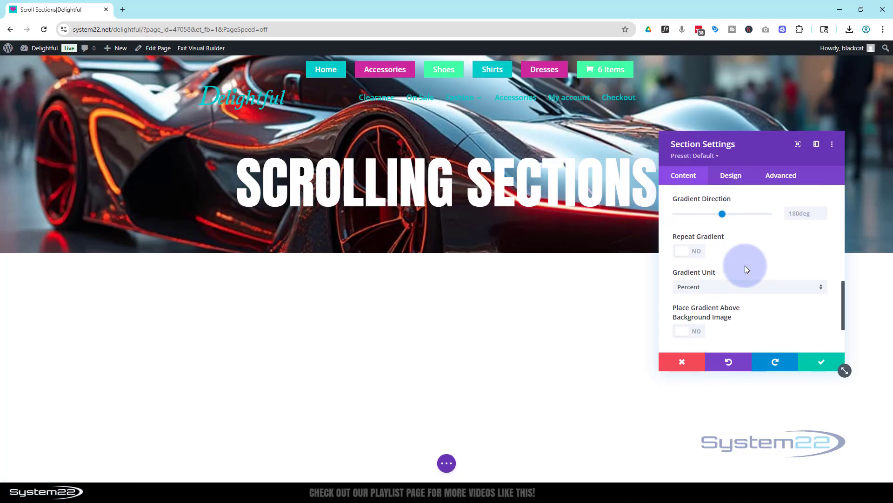
scroll(746, 267, down, 1)
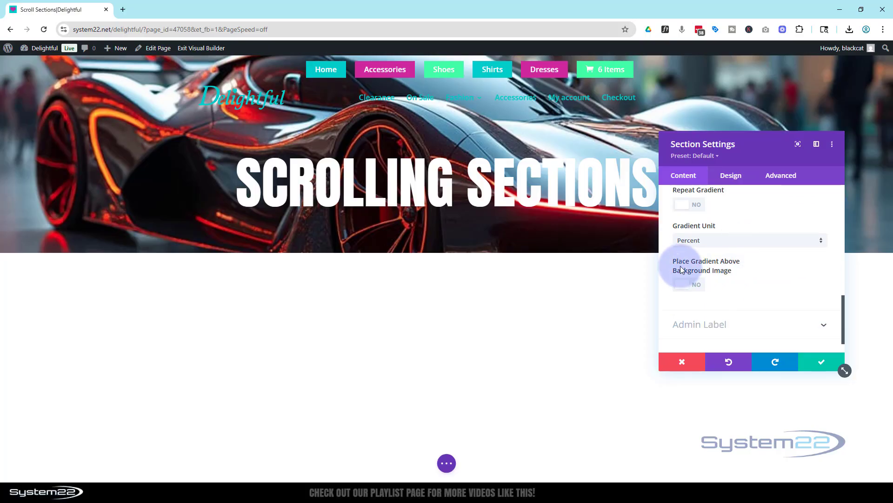
click(700, 286)
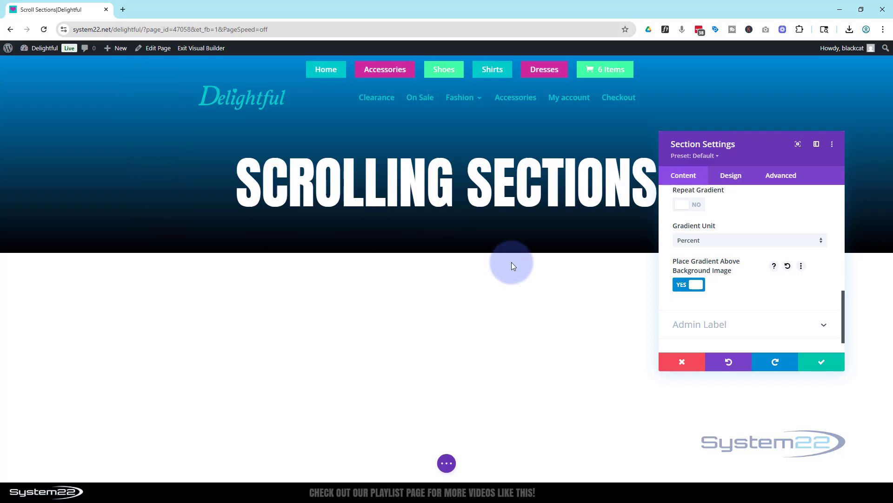
Lower the opacity of the gradient's blue start stop to 0.75, giving rgba(43,135,218,0.75)
scroll(767, 320, up, 5)
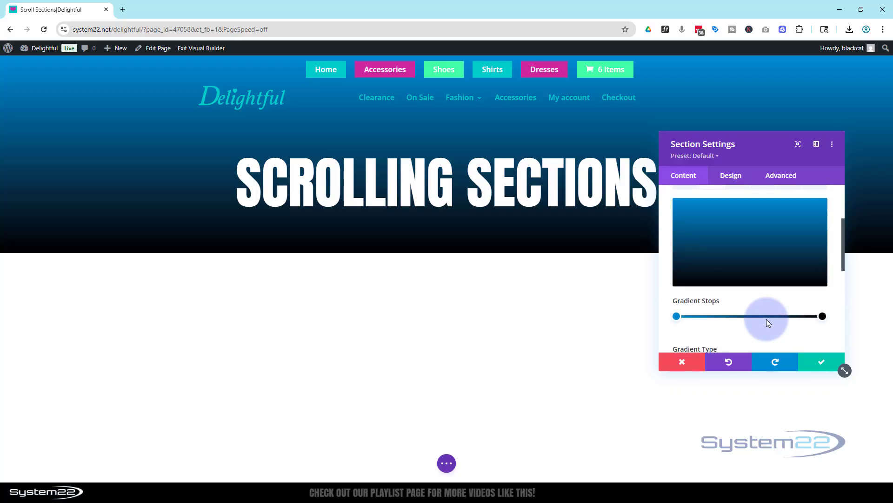
click(675, 316)
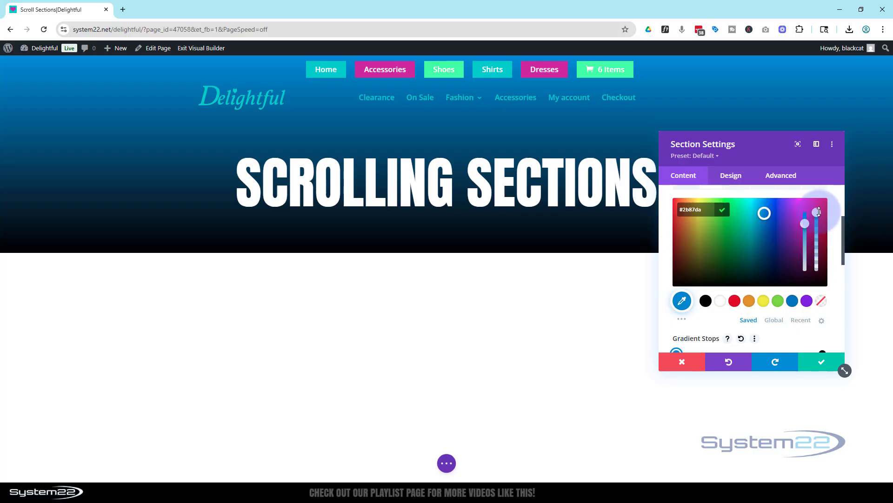
drag(819, 212, 823, 230)
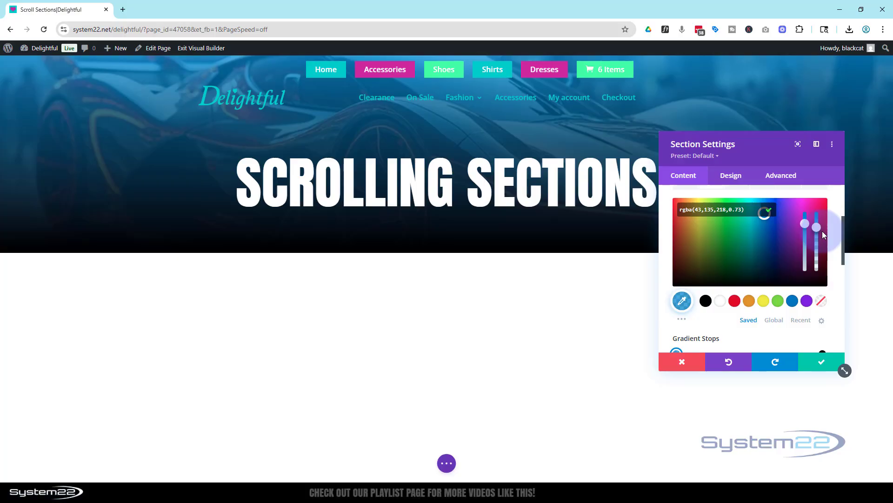
drag(823, 230, 822, 228)
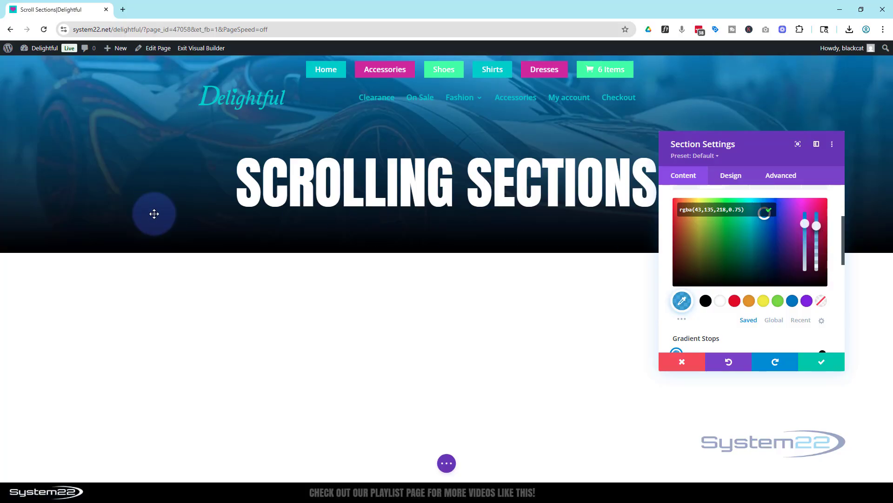
Lower the opacity of the gradient's black end stop to 0.73, giving rgba(0,0,0,0.73)
scroll(766, 295, down, 1)
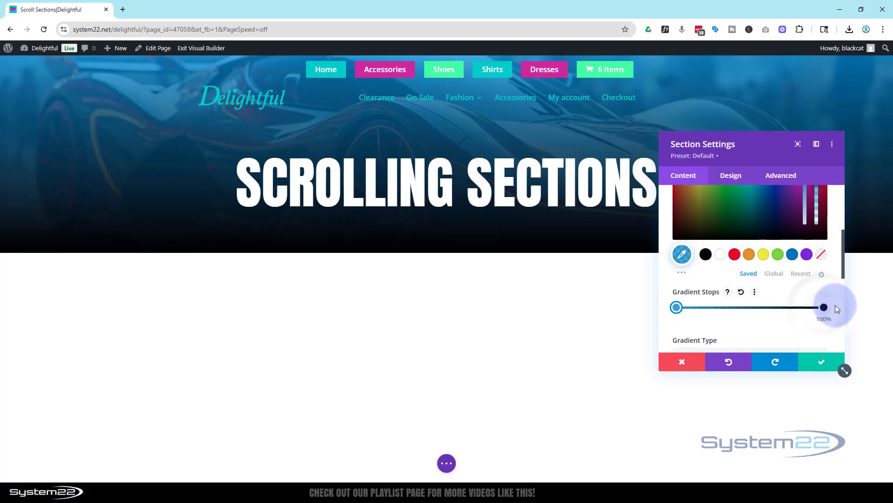
click(824, 308)
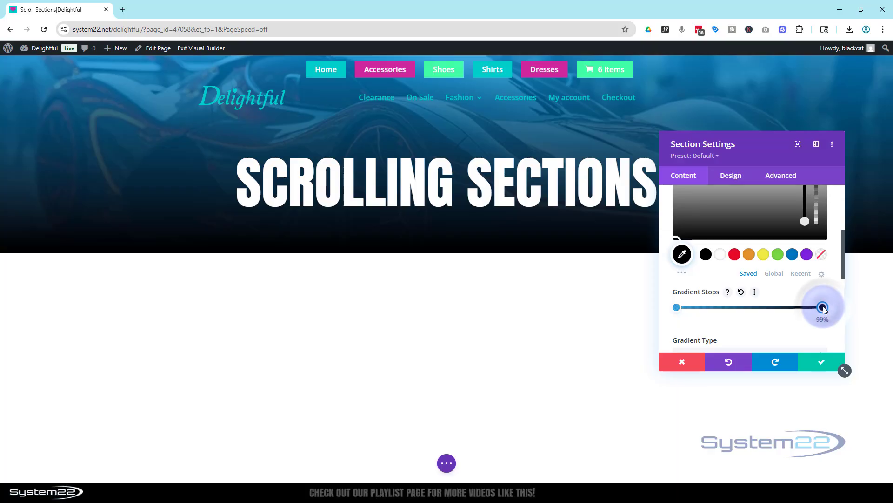
scroll(769, 291, up, 2)
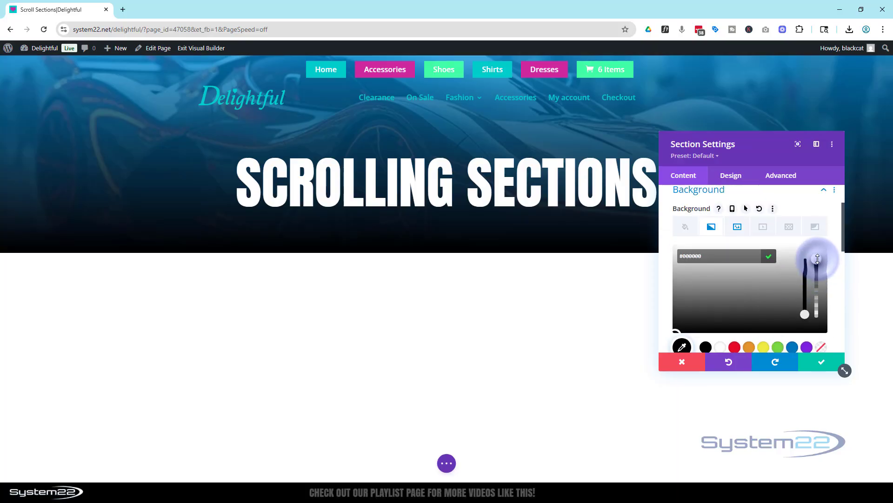
click(817, 259)
drag(821, 270, 826, 280)
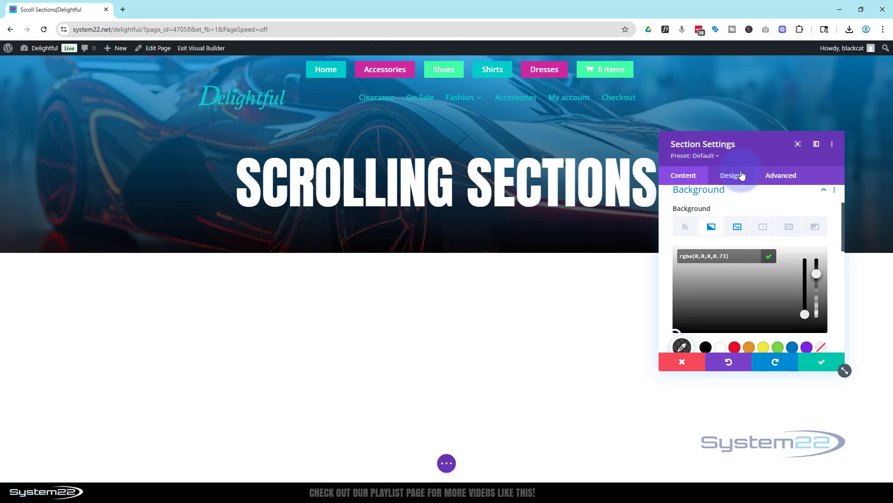
Set the hero section's minimum height to 100vh
click(740, 178)
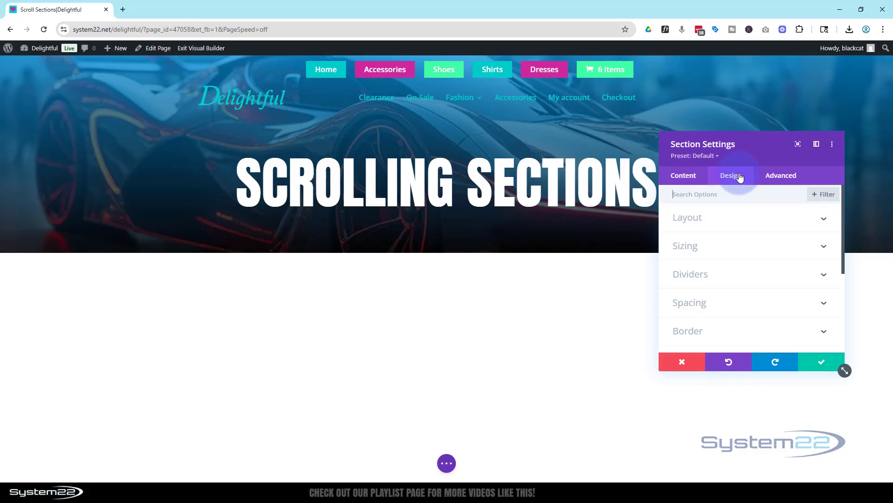
click(744, 244)
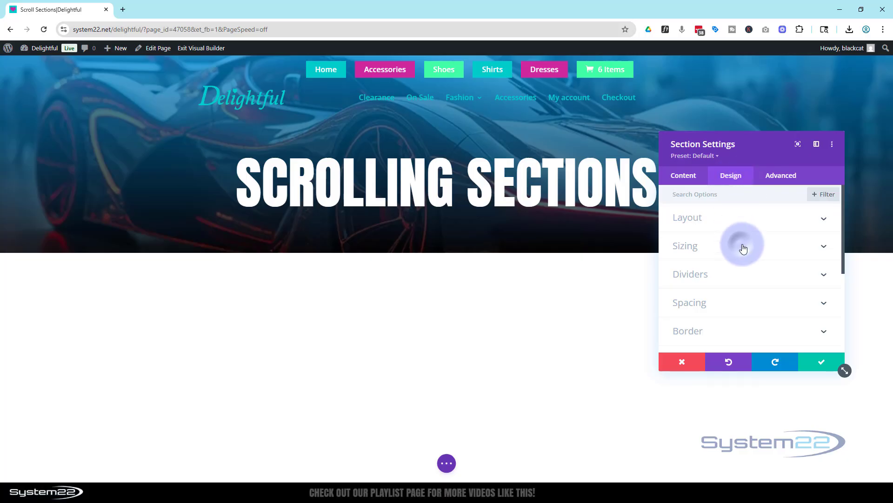
scroll(745, 243, down, 2)
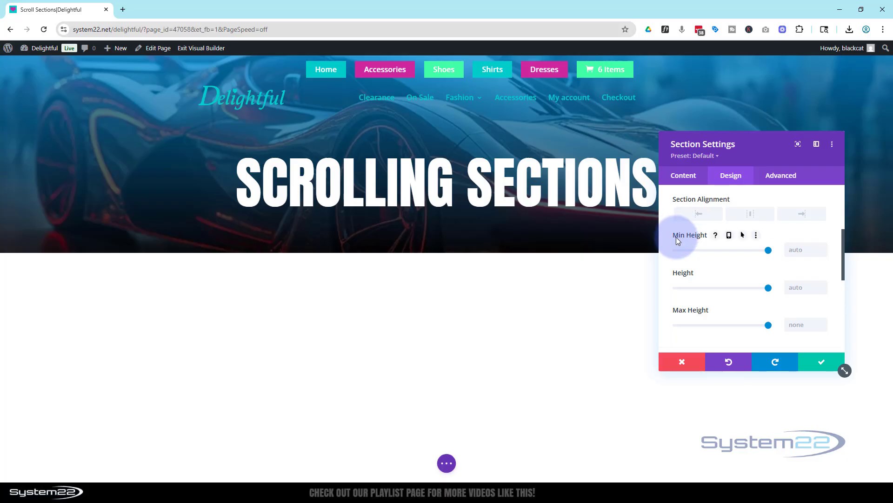
click(791, 251)
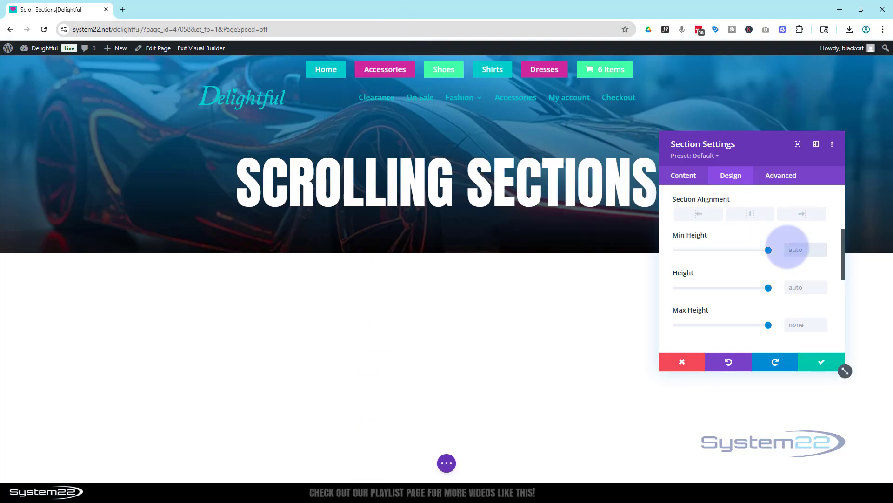
text(100vh)
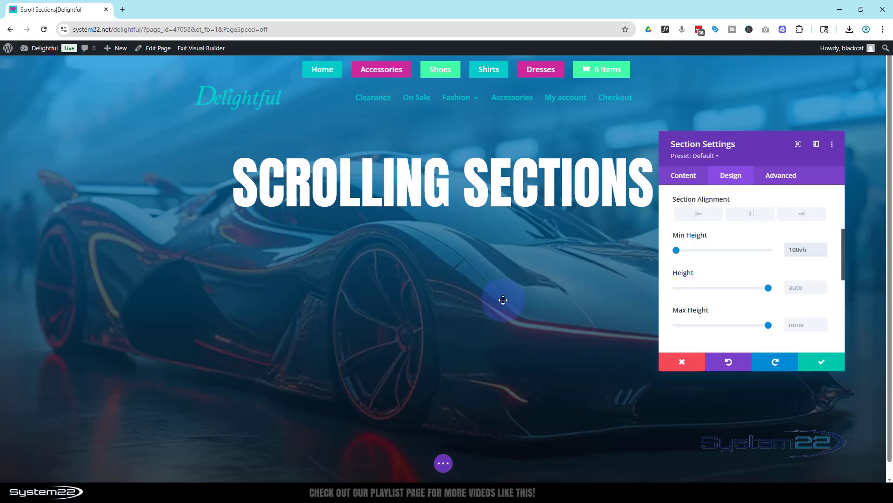
Set the hero section's top padding to 20vh and save the section settings
scroll(750, 223, up, 2)
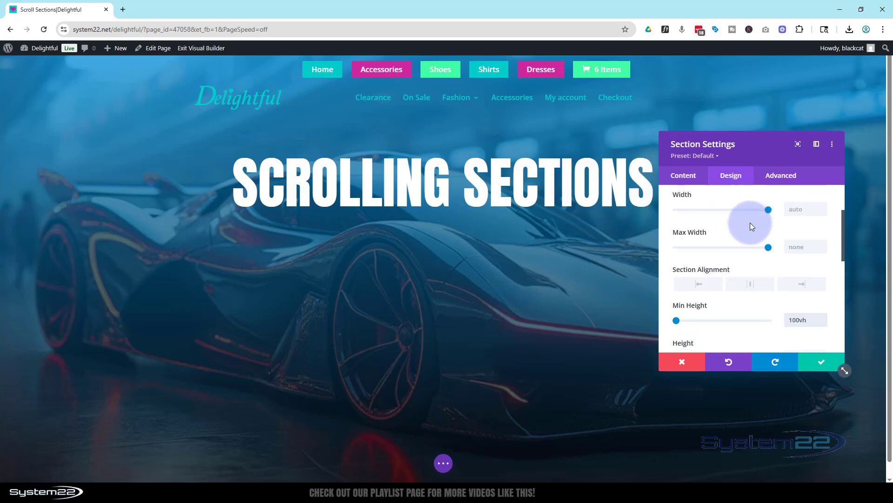
scroll(752, 225, up, 1)
click(702, 243)
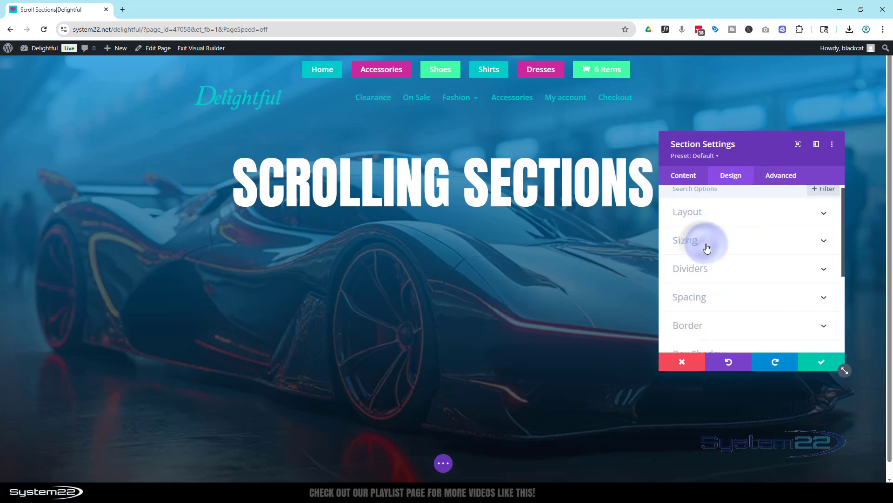
click(718, 298)
scroll(718, 293, down, 1)
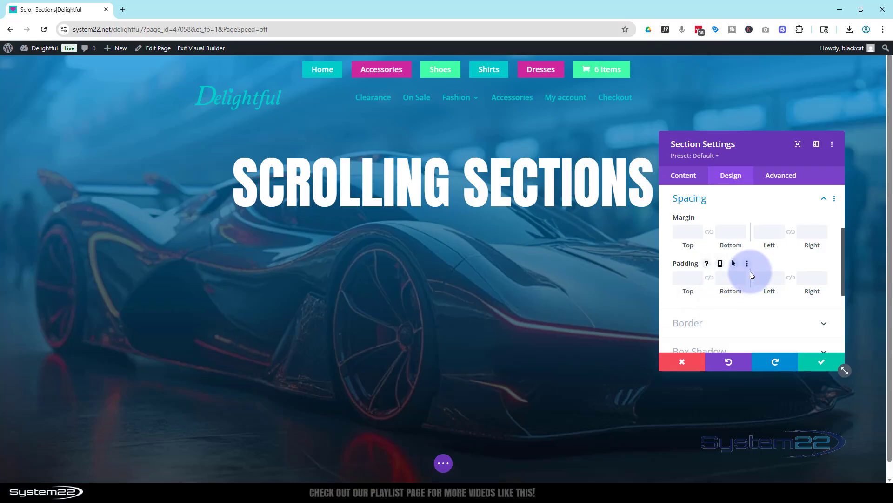
click(688, 276)
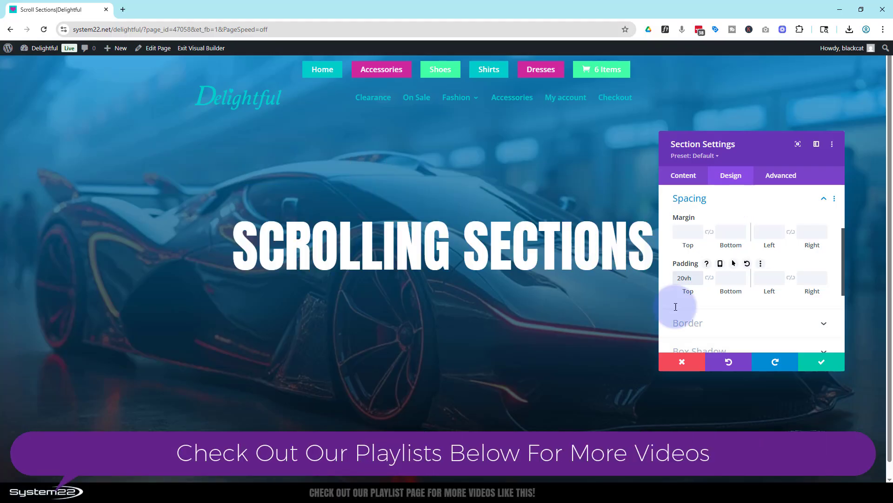
click(822, 362)
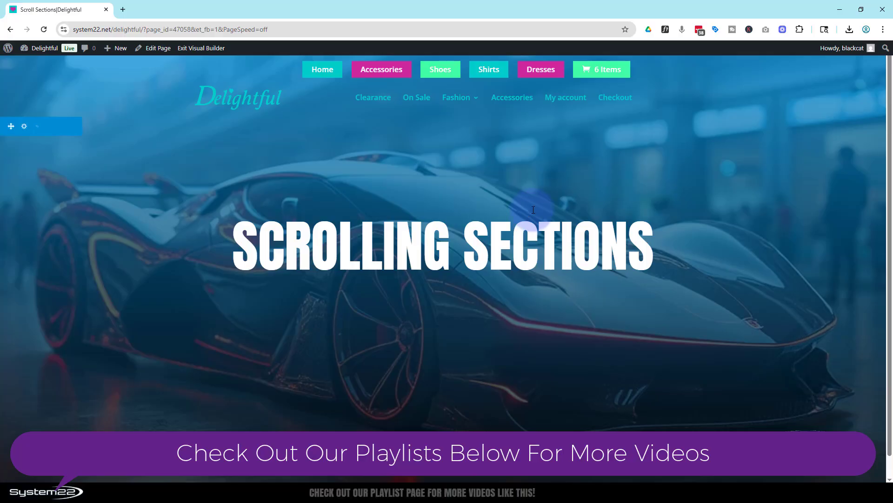
Insert a new regular section directly below the hero section
scroll(543, 203, down, 1)
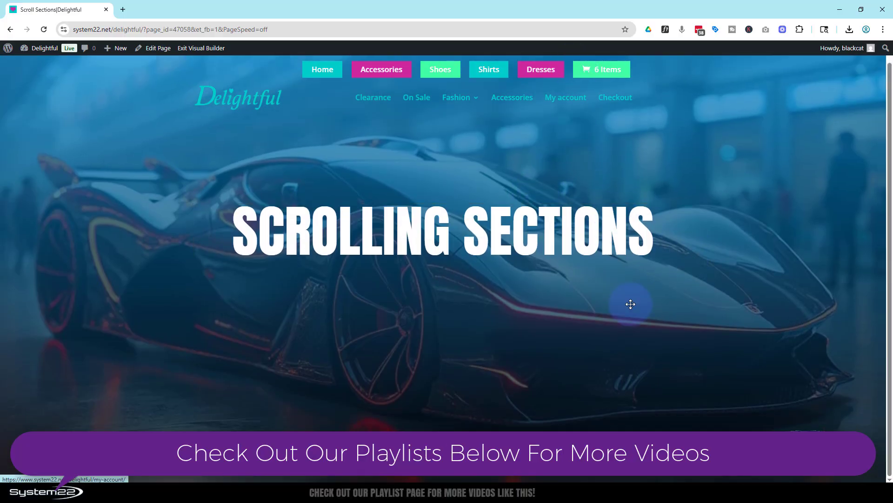
drag(630, 303, 521, 387)
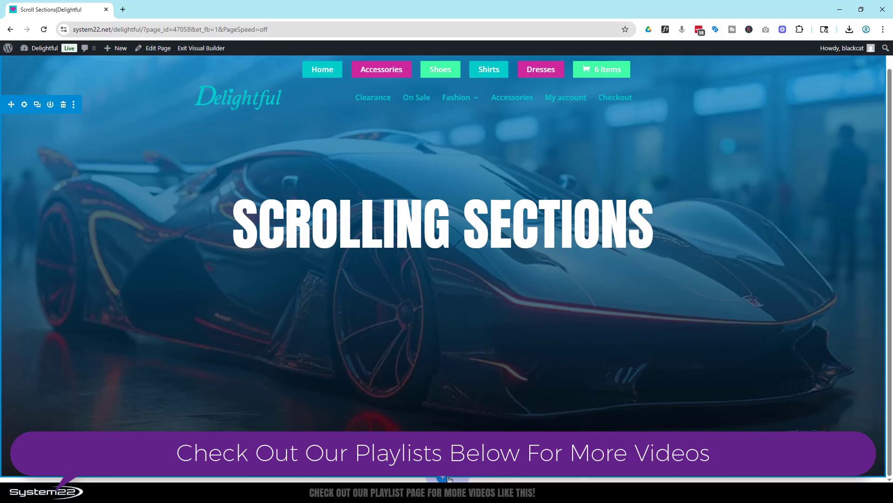
click(443, 477)
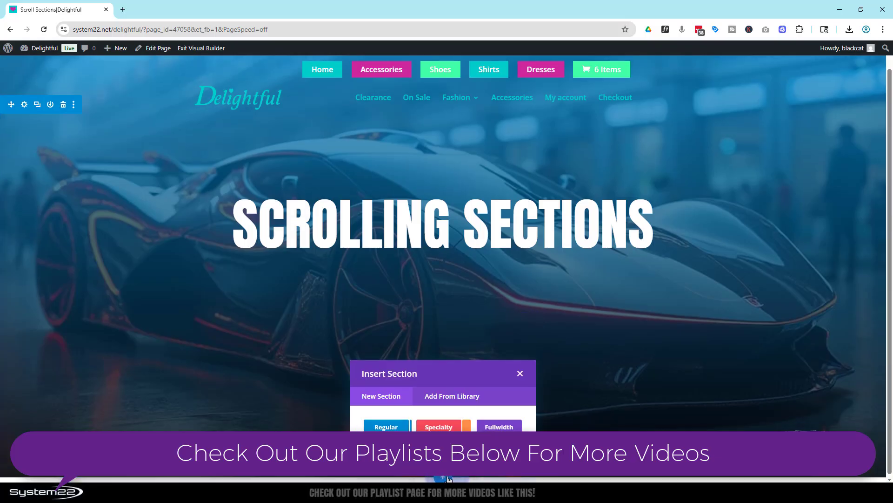
click(393, 427)
click(265, 366)
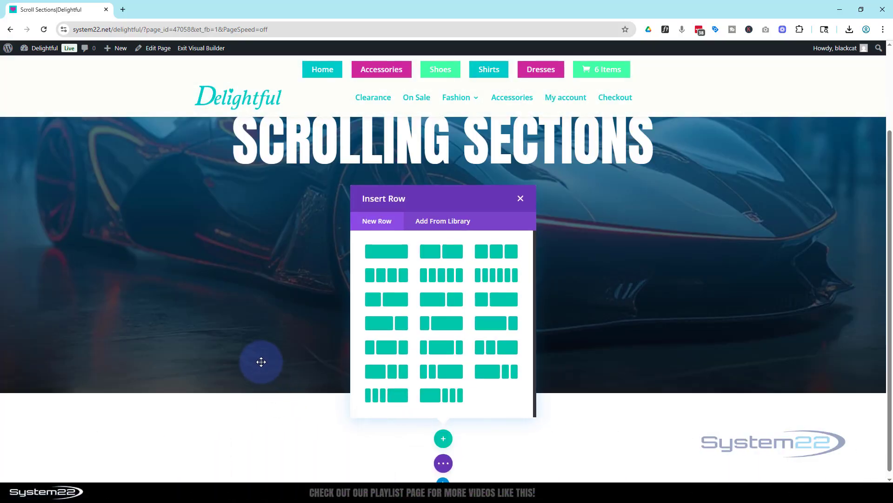
Give the new section a row of two equal columns and add a Call To Action module to the first column
click(390, 222)
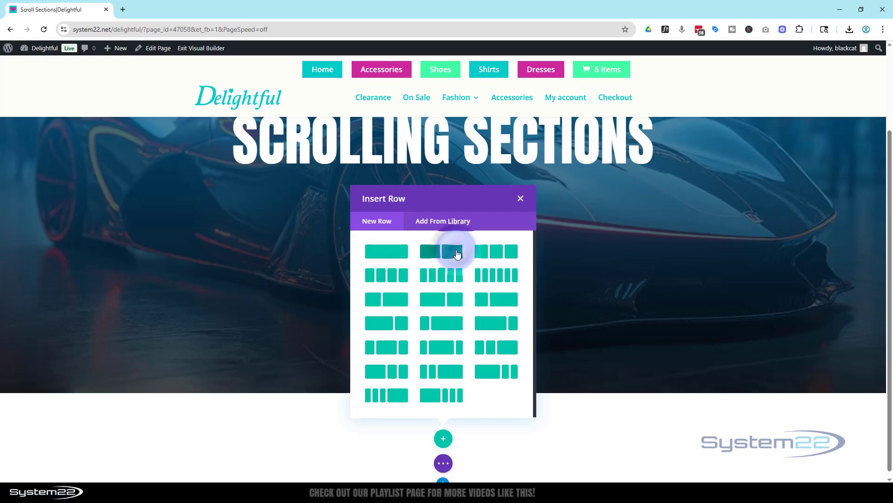
click(454, 251)
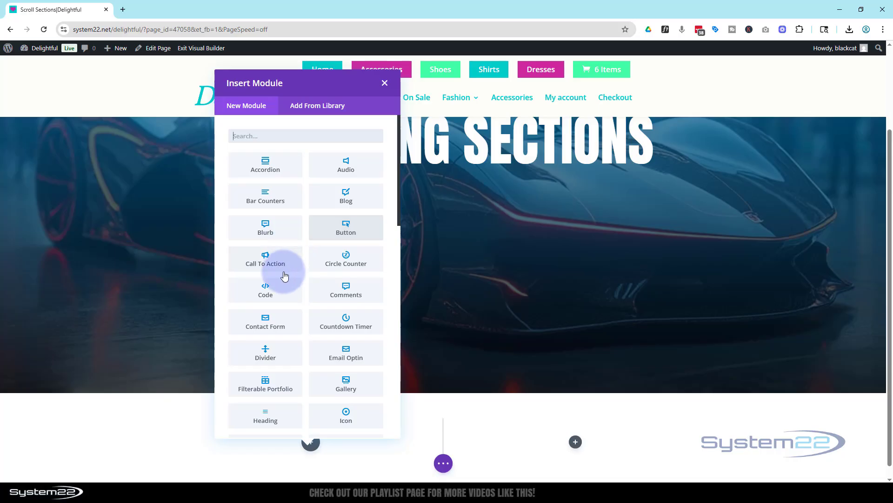
click(253, 259)
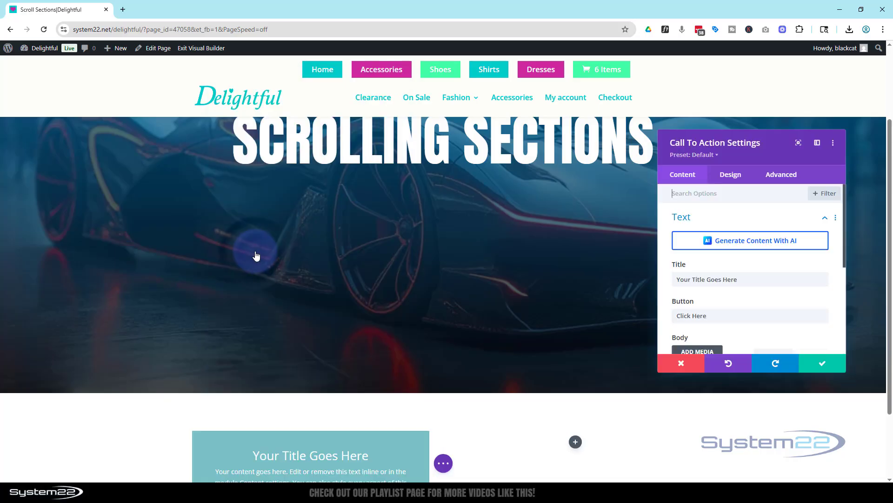
scroll(423, 205, down, 2)
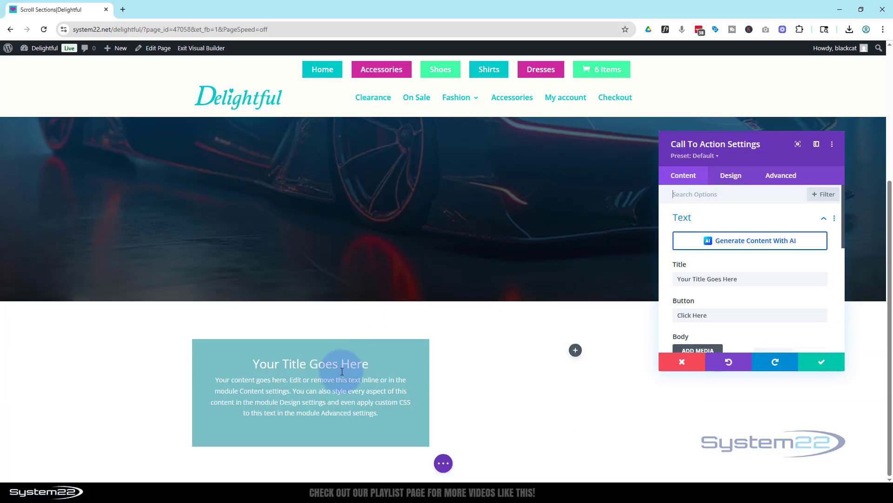
Title the call to action "Supercar 1", label its button "Latest Price" and set the button link URL to #
triple_click(745, 281)
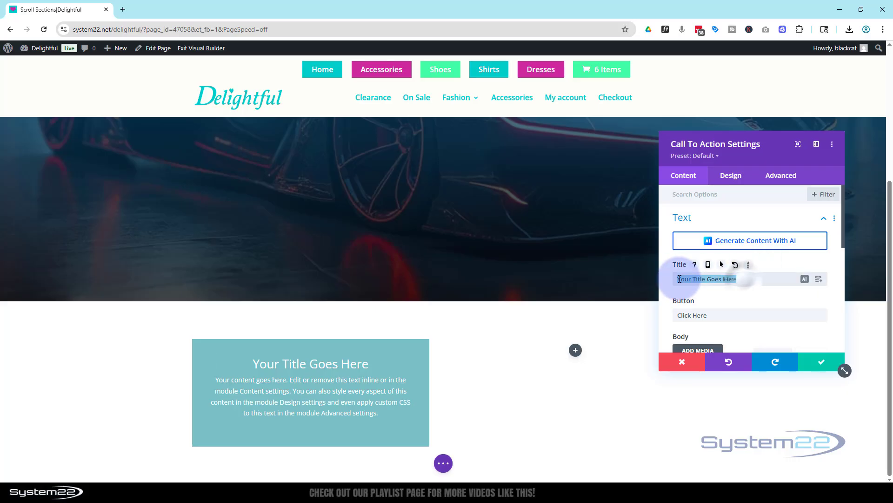
text(Supercar 1)
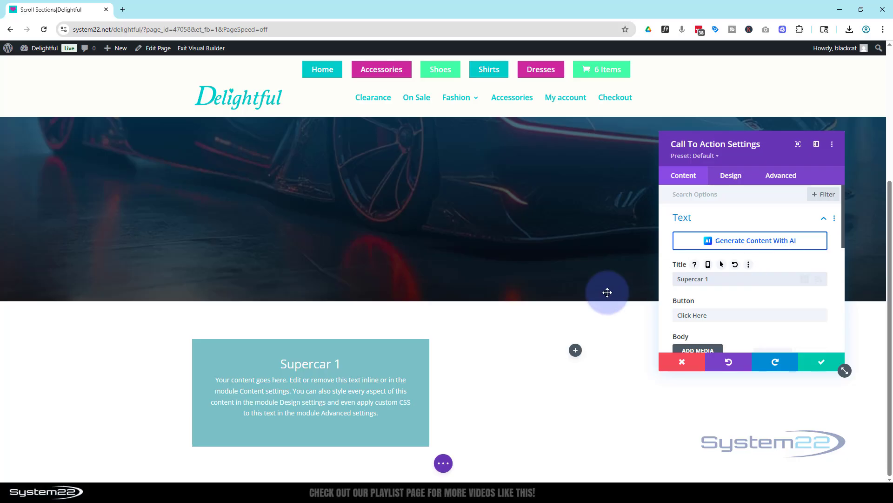
click(717, 316)
drag(718, 317, 670, 315)
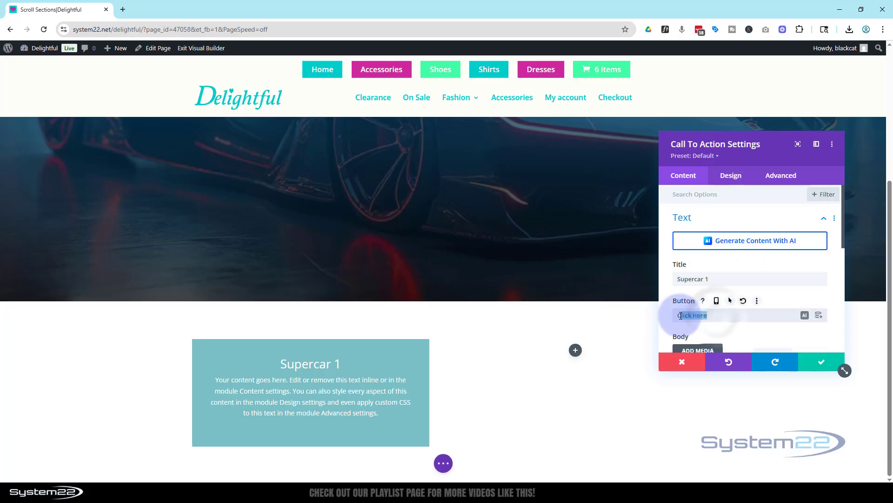
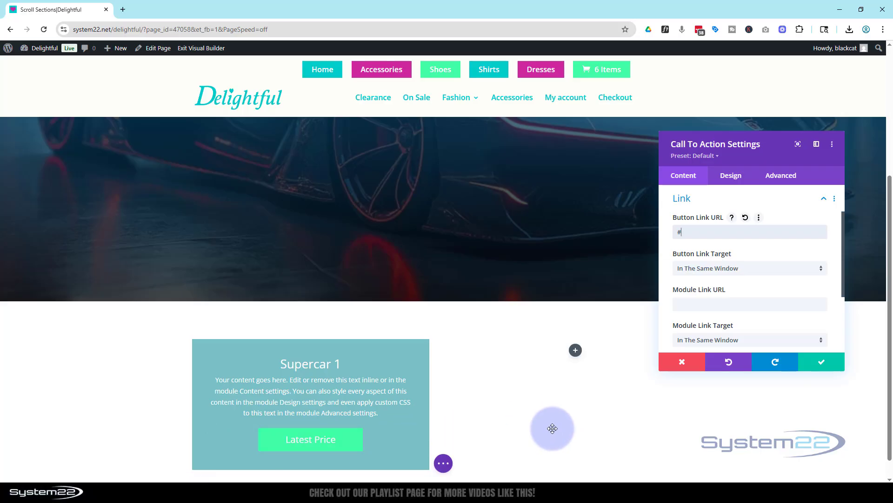
Set the font of the call to action's title to Anton
click(733, 177)
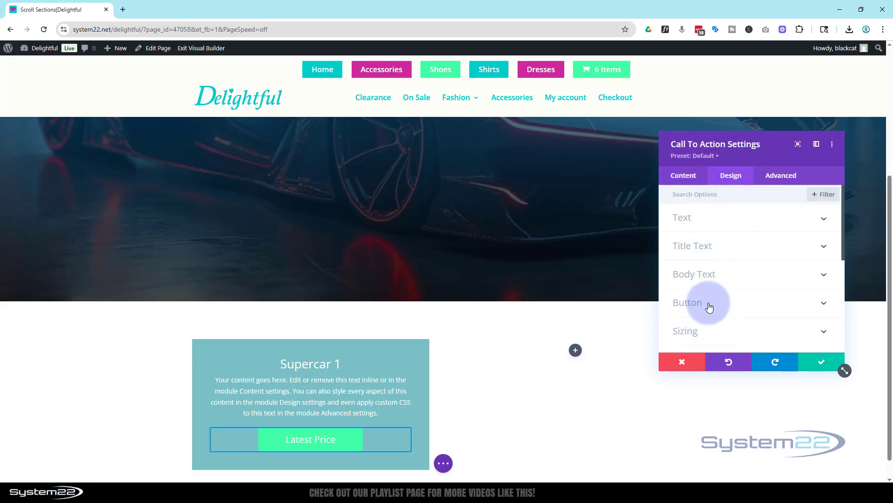
click(689, 180)
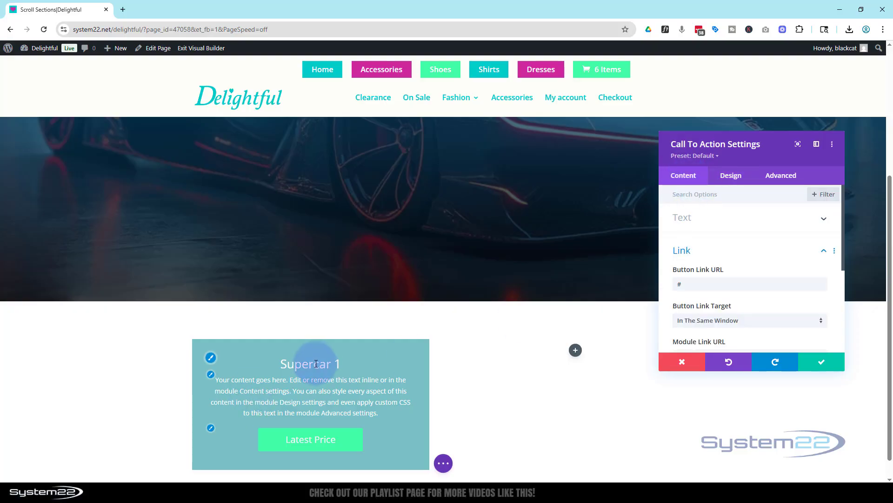
click(210, 359)
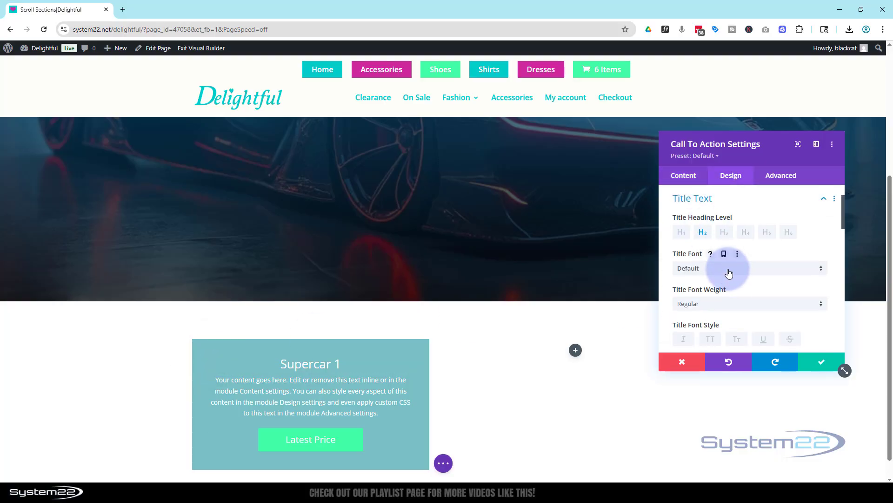
click(728, 269)
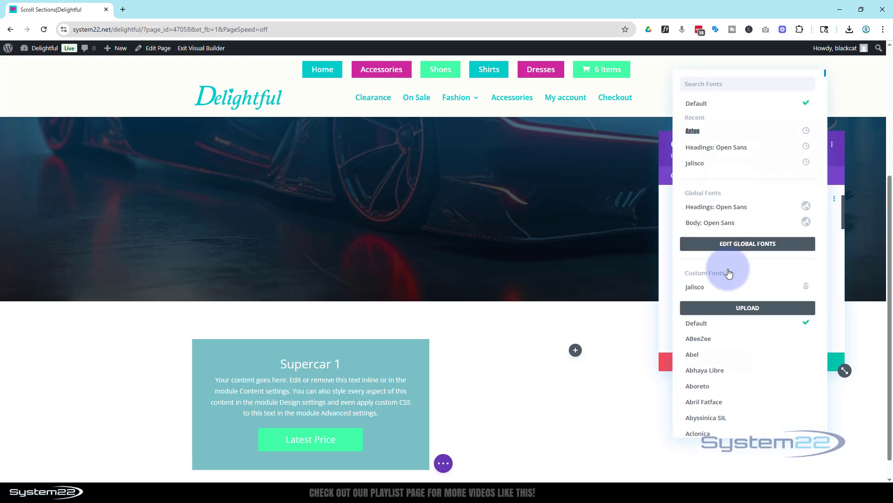
click(701, 135)
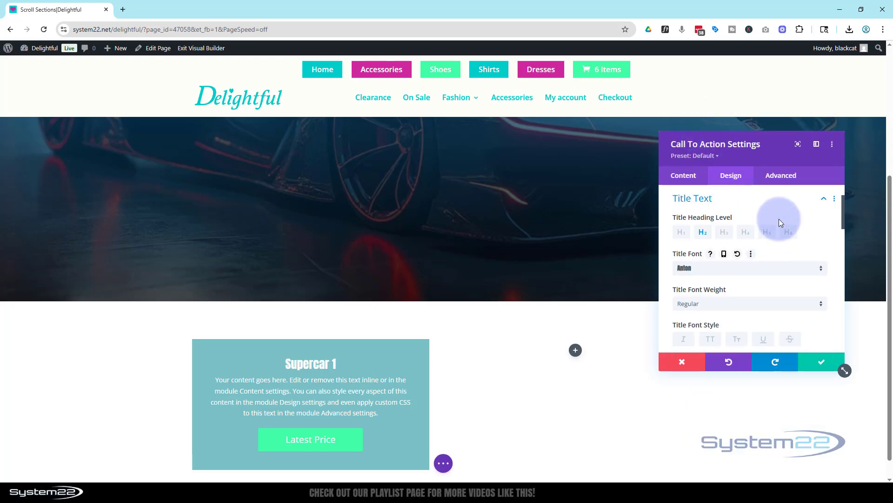
Set the call to action's title text size to 80px and its font style to uppercase
scroll(781, 223, down, 5)
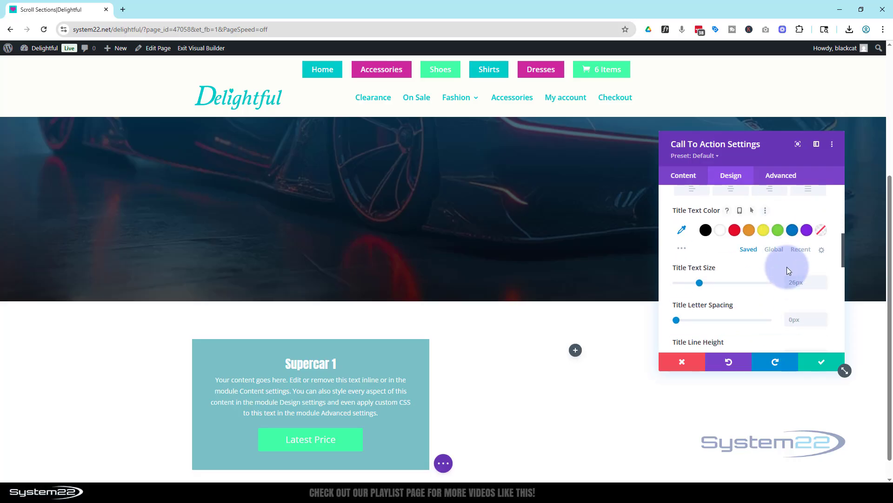
click(827, 278)
text(80)
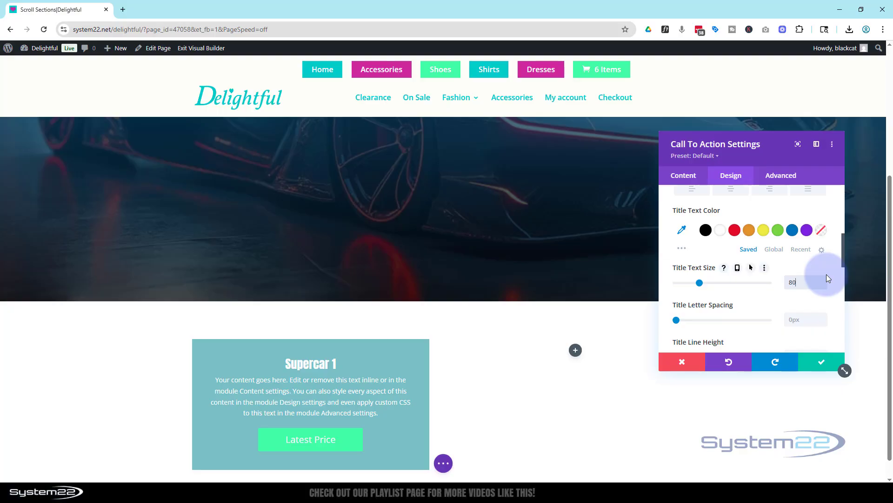
text(px)
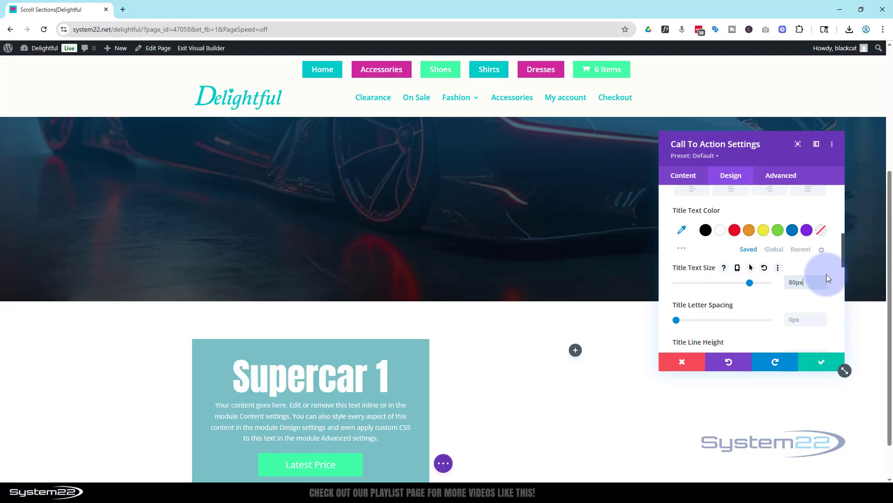
scroll(754, 288, up, 2)
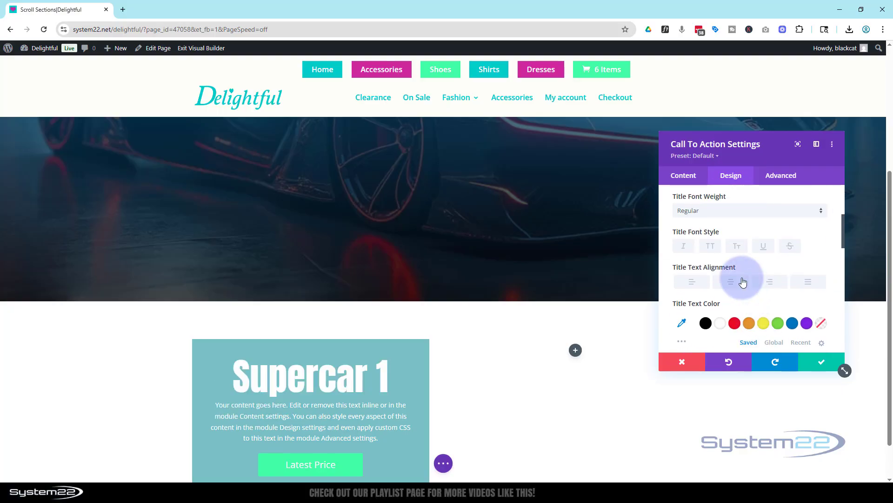
click(710, 250)
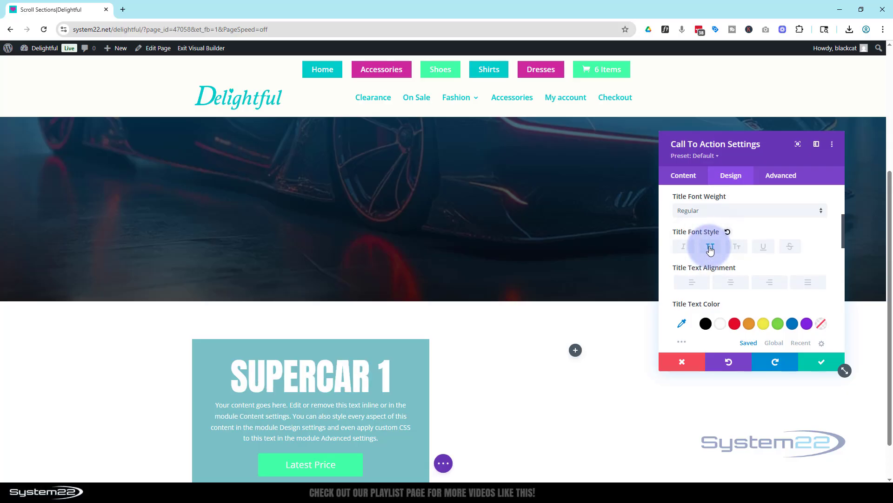
Increase the call to action's title text size to 100px
scroll(711, 246, down, 1)
scroll(711, 243, down, 1)
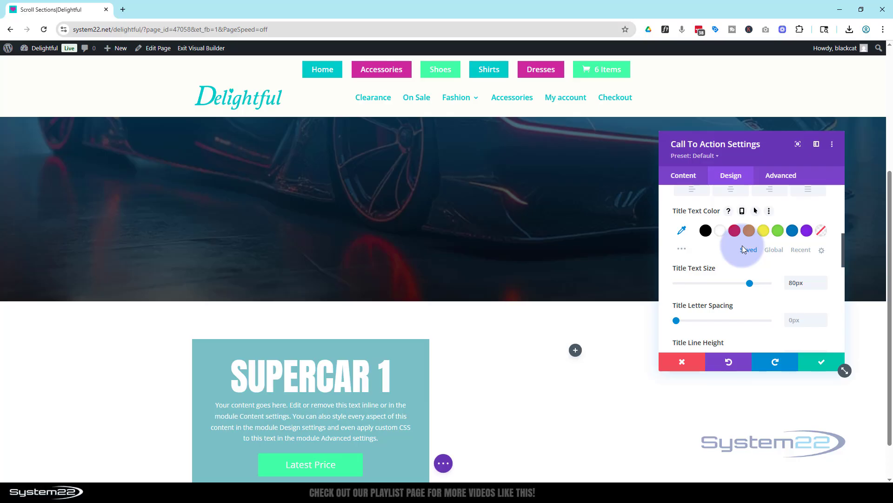
double_click(797, 281)
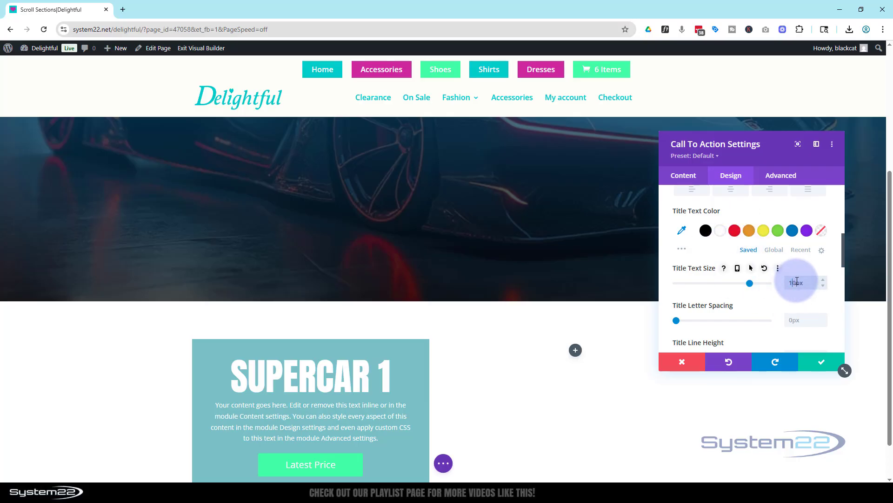
text(10)
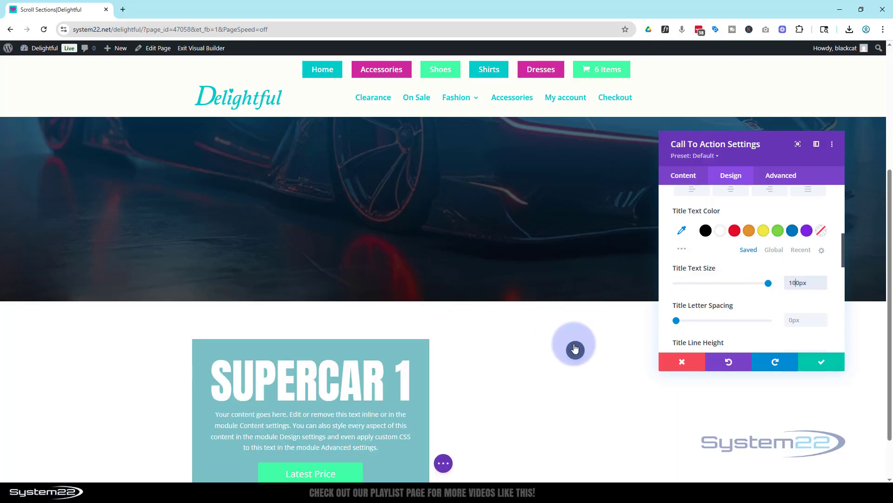
scroll(544, 340, down, 2)
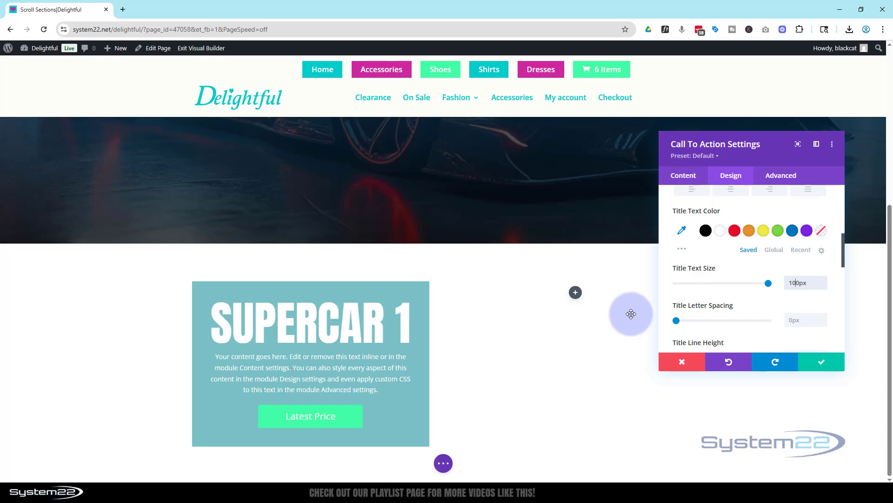
Set the general text color of the call to action to Dark
scroll(715, 289, up, 1)
scroll(714, 289, up, 4)
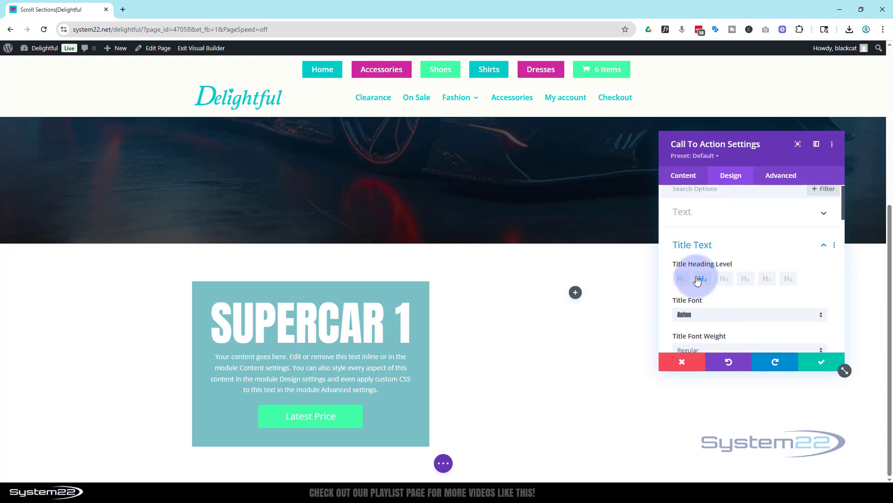
click(713, 248)
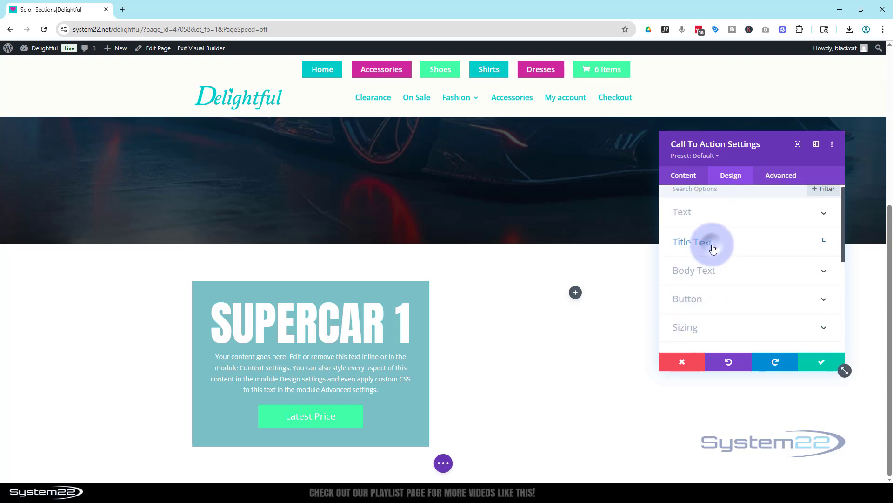
click(709, 215)
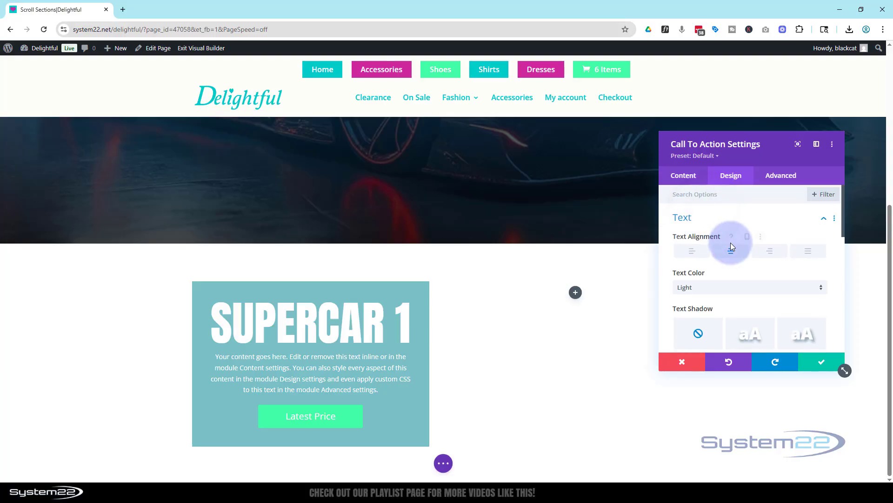
click(723, 286)
click(723, 286)
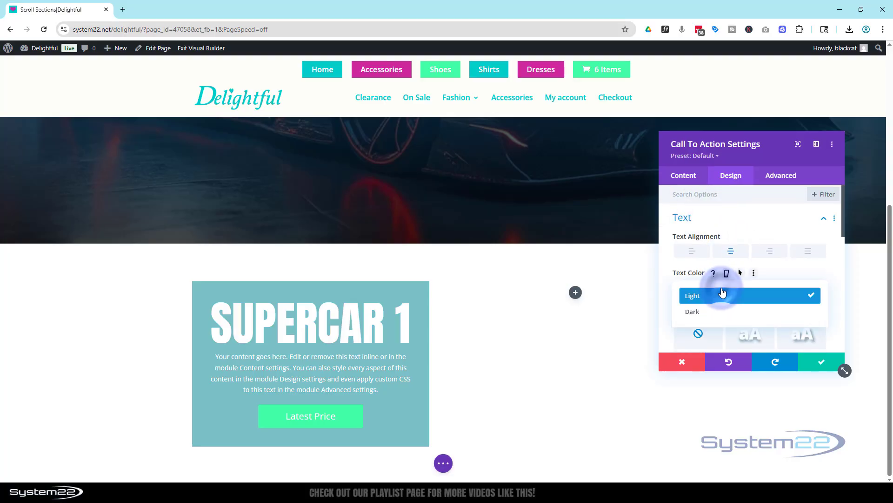
click(715, 319)
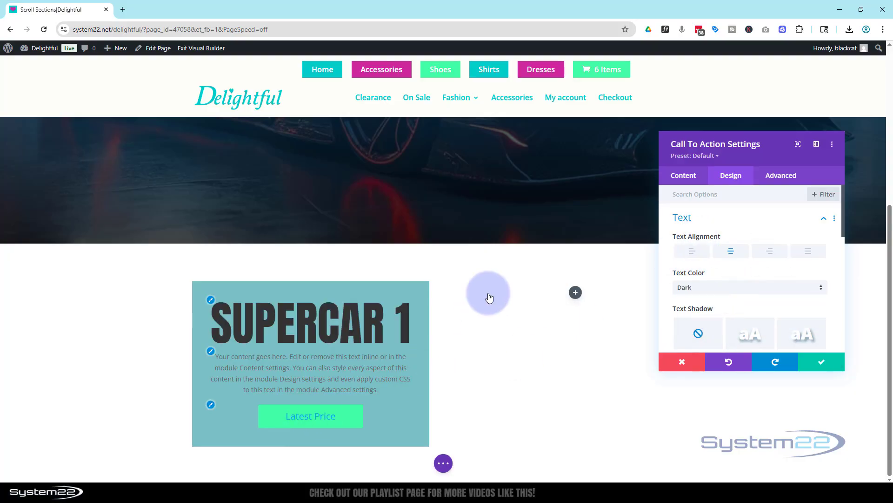
Remove the call to action's background color and save the module settings
click(684, 176)
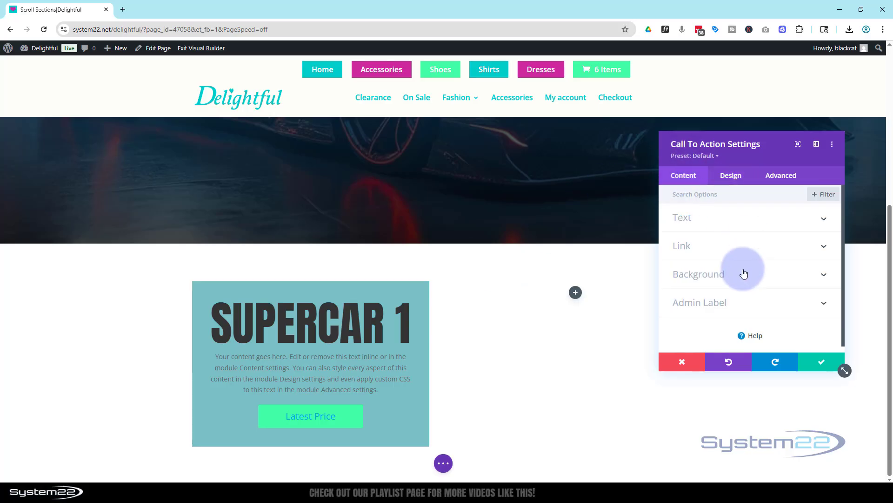
click(718, 278)
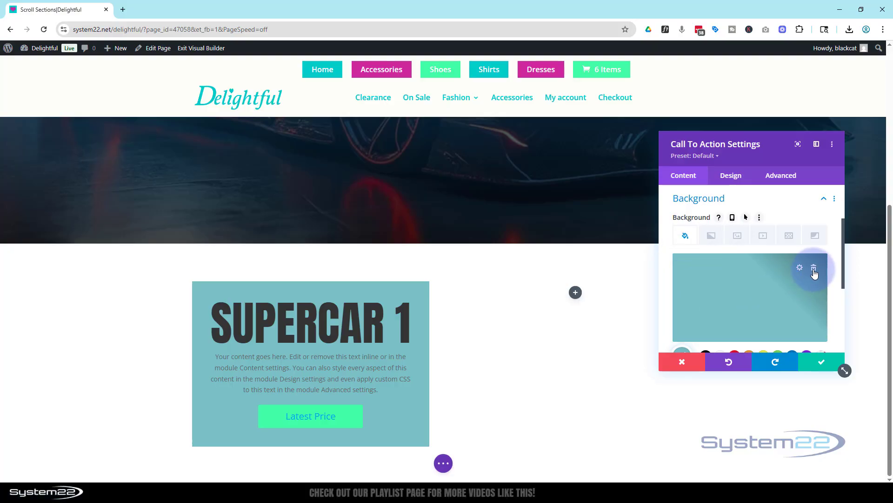
click(814, 270)
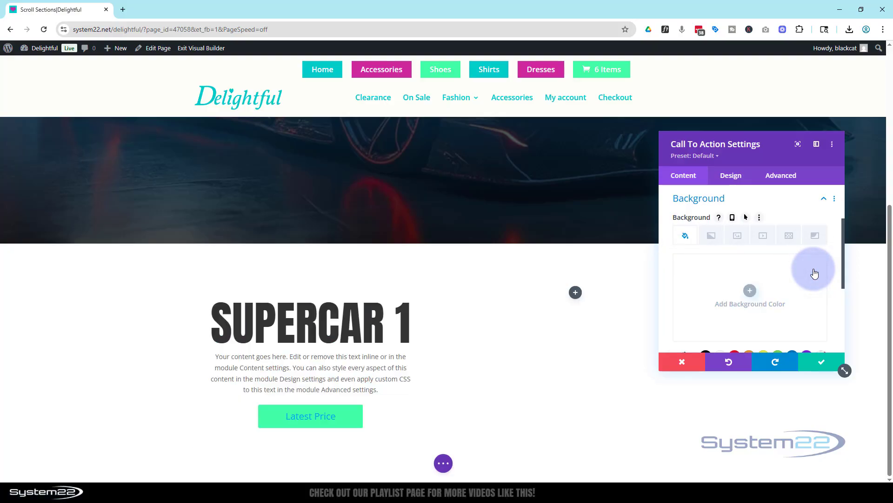
click(829, 366)
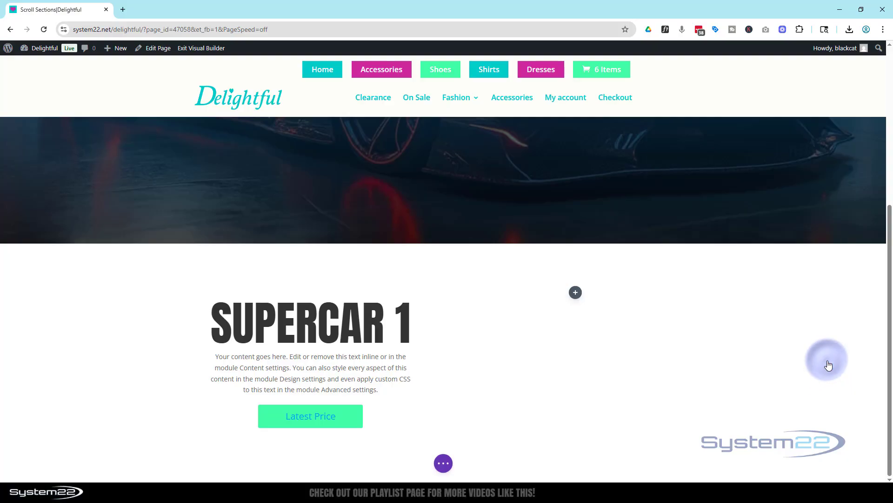
Add an Image module to the second column and fill it with the red supercar picture from the media library
click(574, 293)
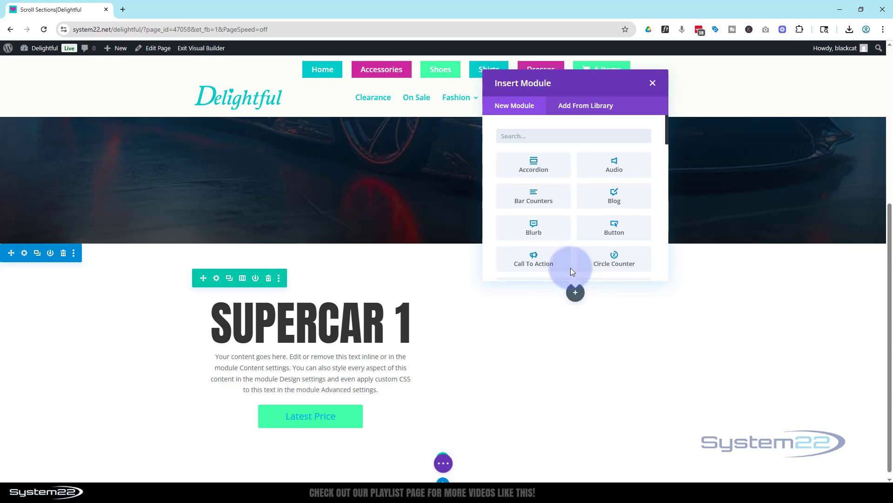
scroll(557, 212, down, 2)
scroll(557, 211, down, 4)
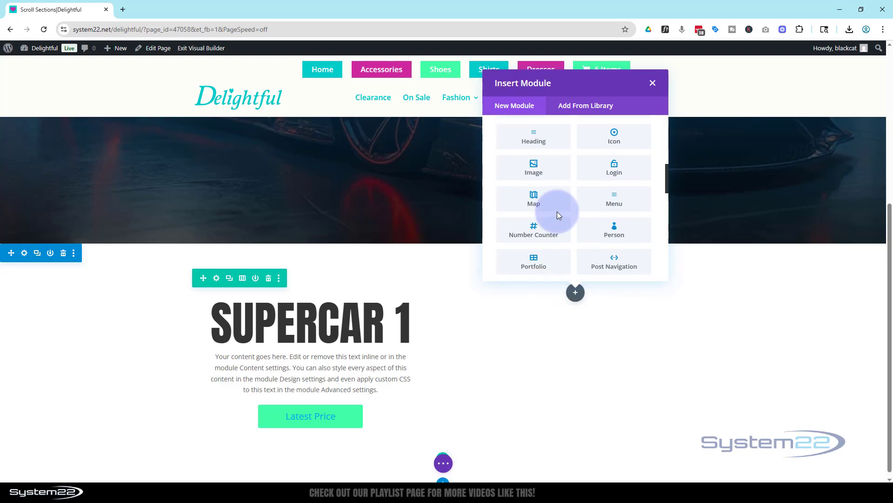
click(562, 176)
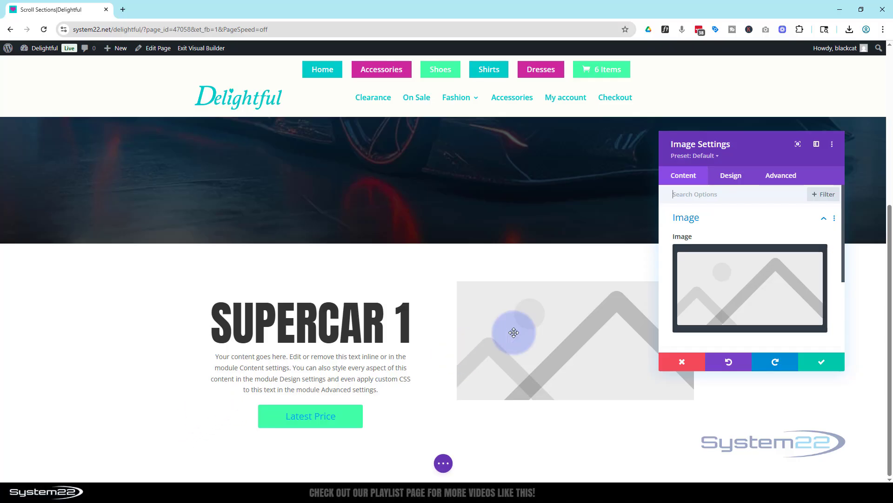
mouse_move(793, 270)
click(786, 287)
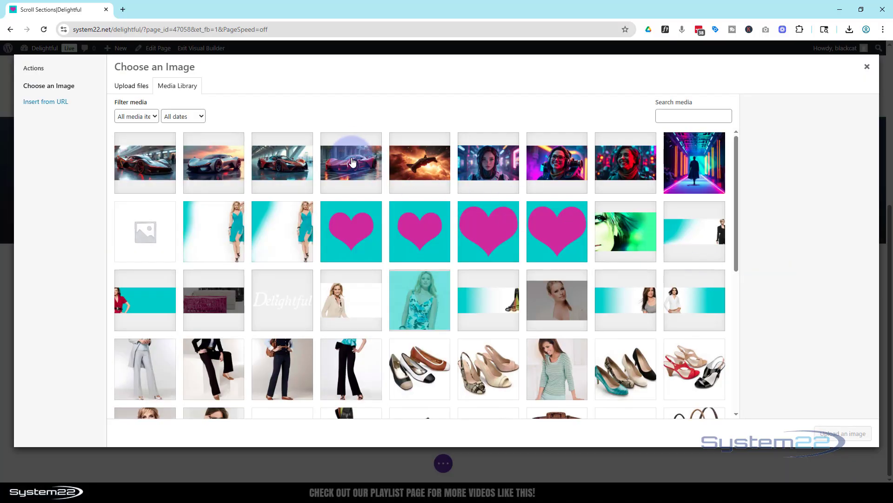
click(352, 162)
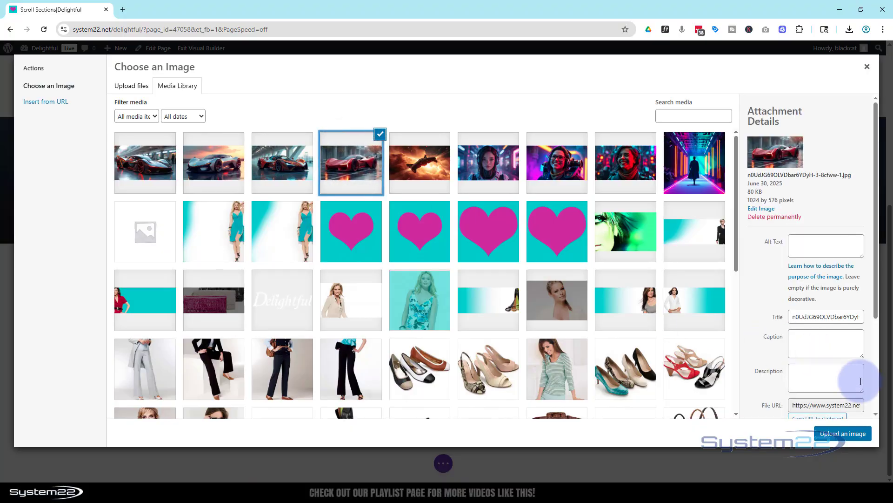
click(849, 434)
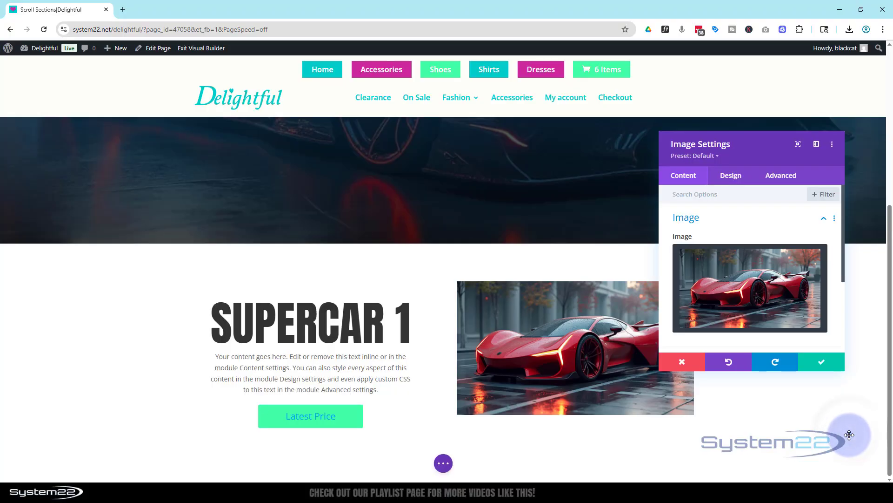
Make the supercar image open in a lightbox and save the image settings
click(708, 215)
click(731, 246)
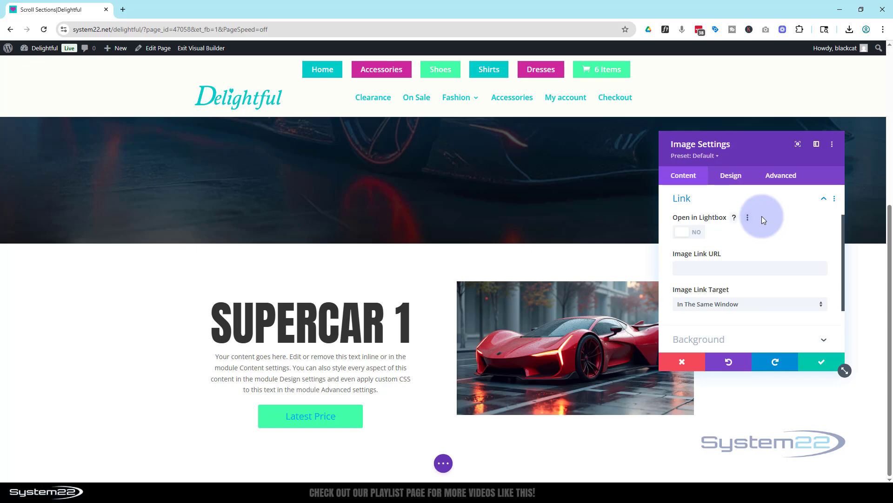
click(691, 233)
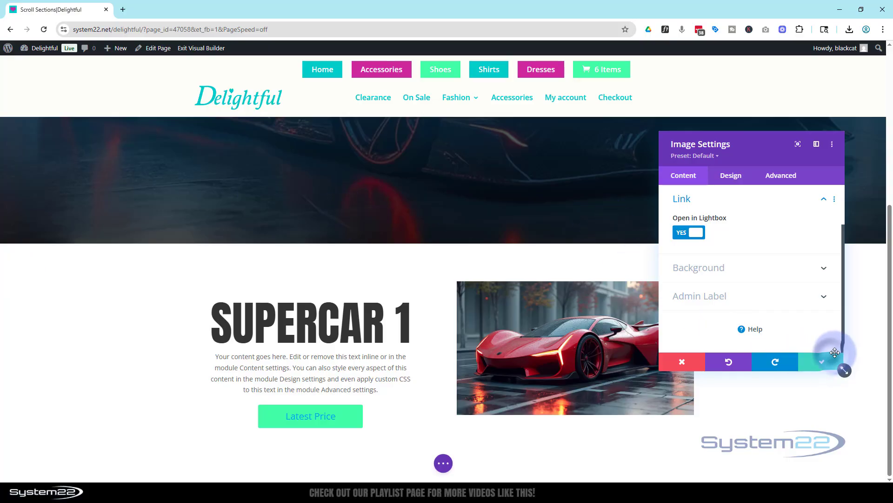
click(831, 365)
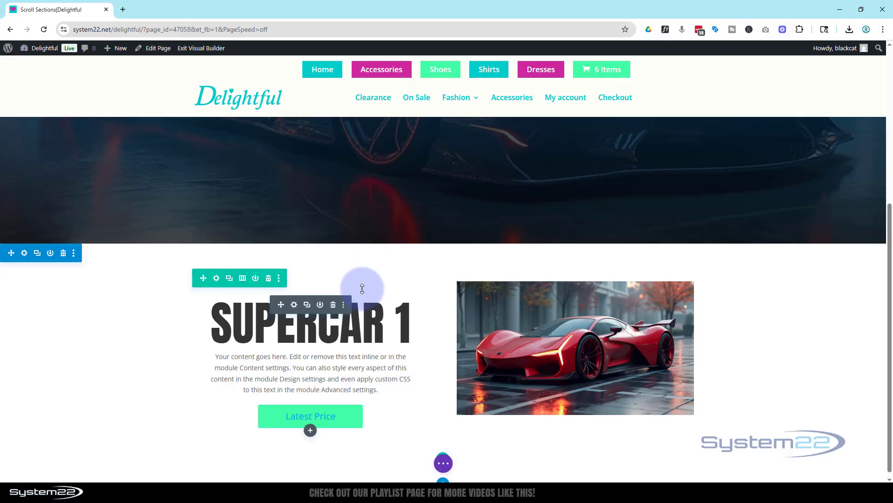
Enable a custom gutter width for the two-column row and set it to 1
click(215, 278)
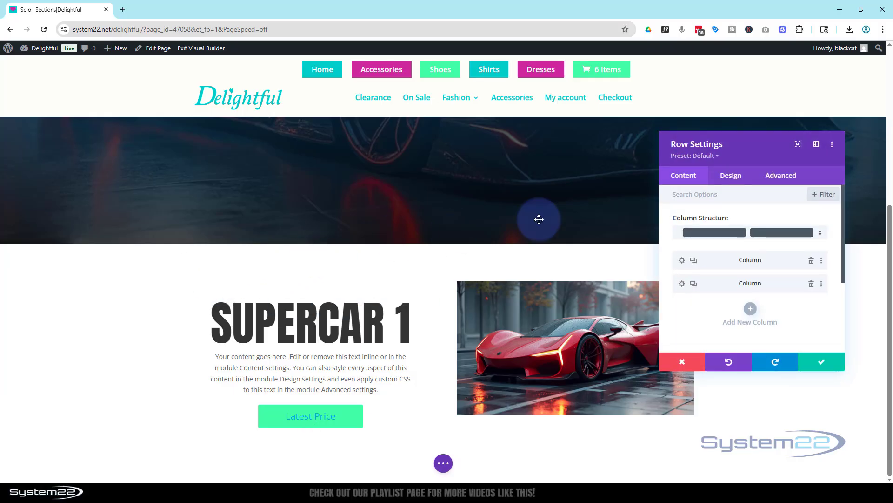
click(731, 176)
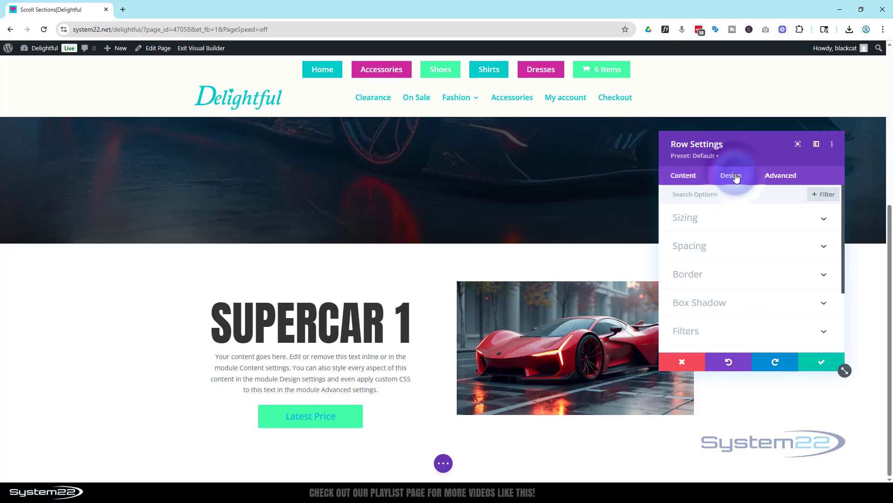
click(730, 219)
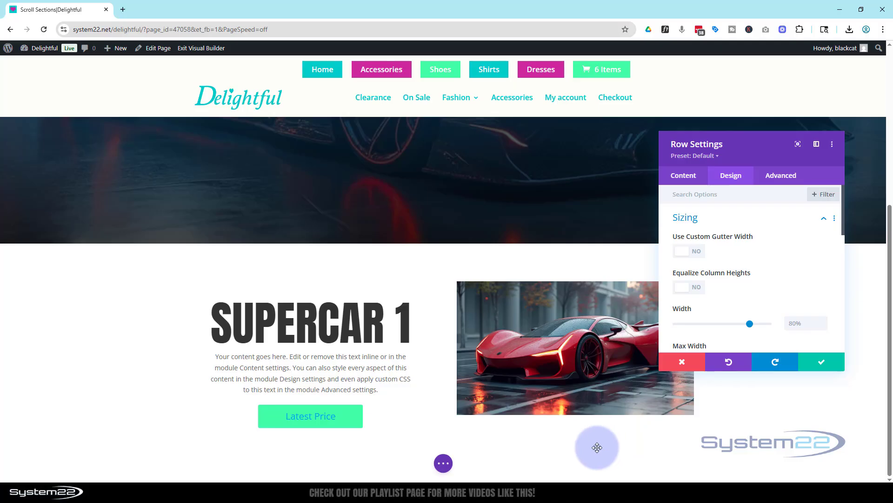
click(687, 253)
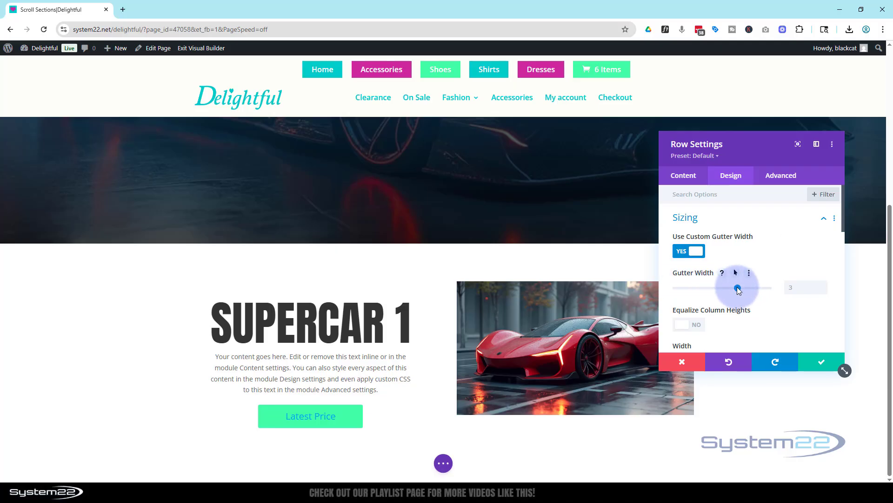
drag(738, 289, 674, 289)
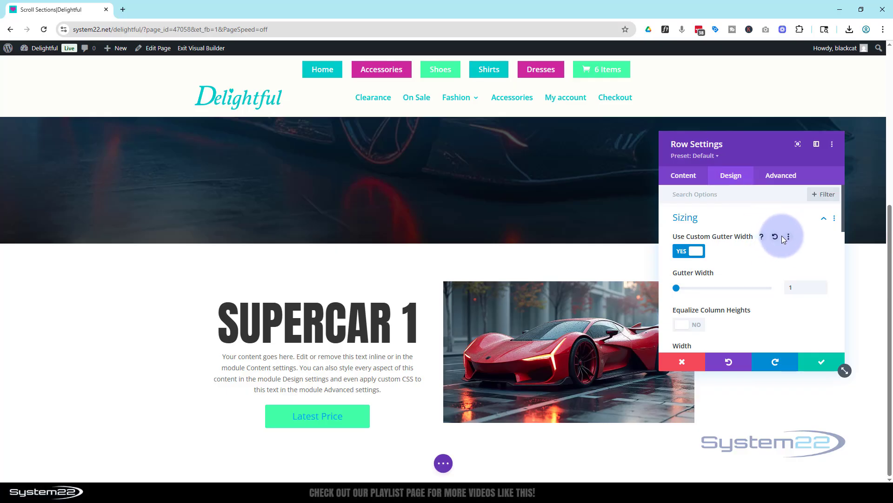
Set both the width and the maximum width of the two-column row to 100%
scroll(784, 240, down, 2)
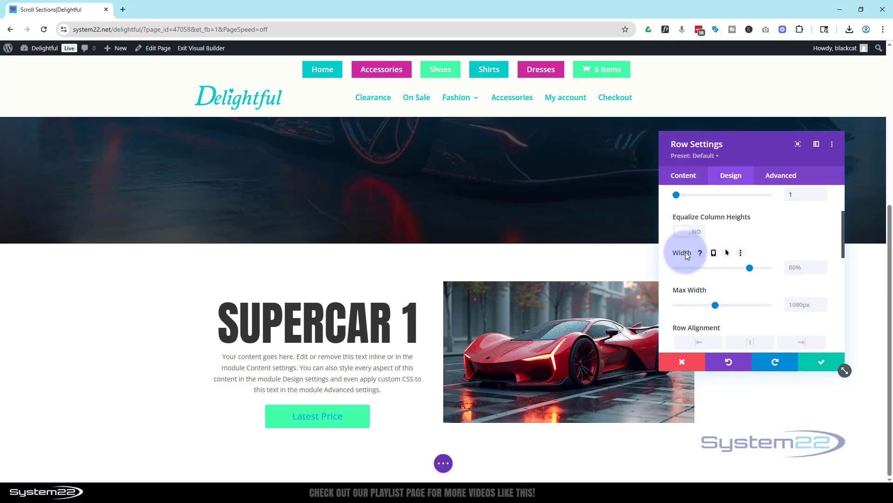
drag(749, 270, 783, 267)
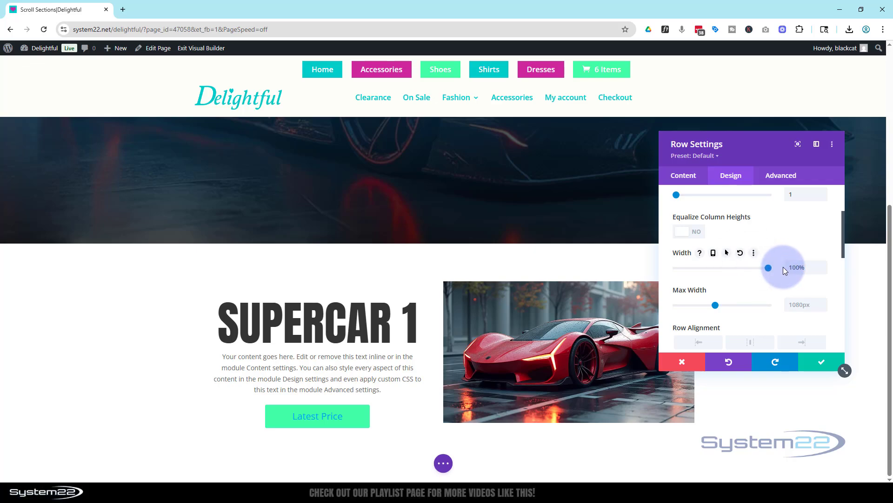
double_click(807, 266)
key(ctrl+c)
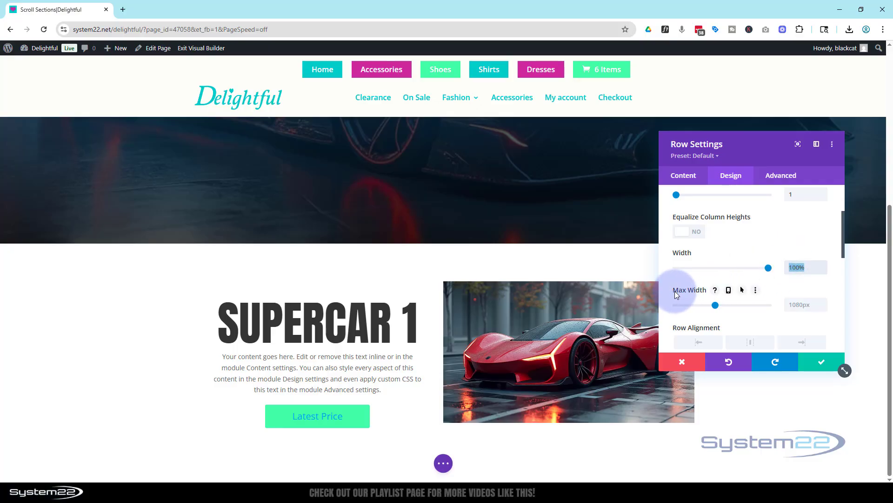
click(783, 304)
key(ctrl+v)
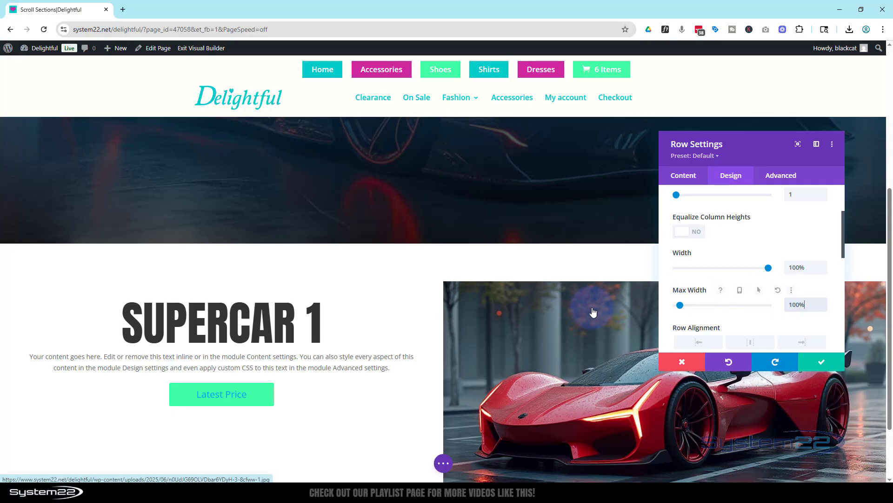
scroll(599, 310, down, 2)
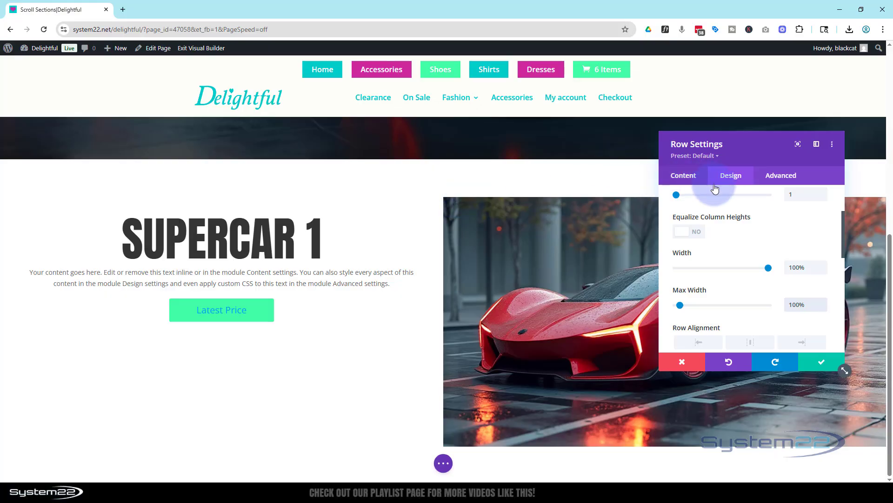
Set the two-column row's top and bottom padding to 0px and save the row settings
scroll(745, 234, up, 4)
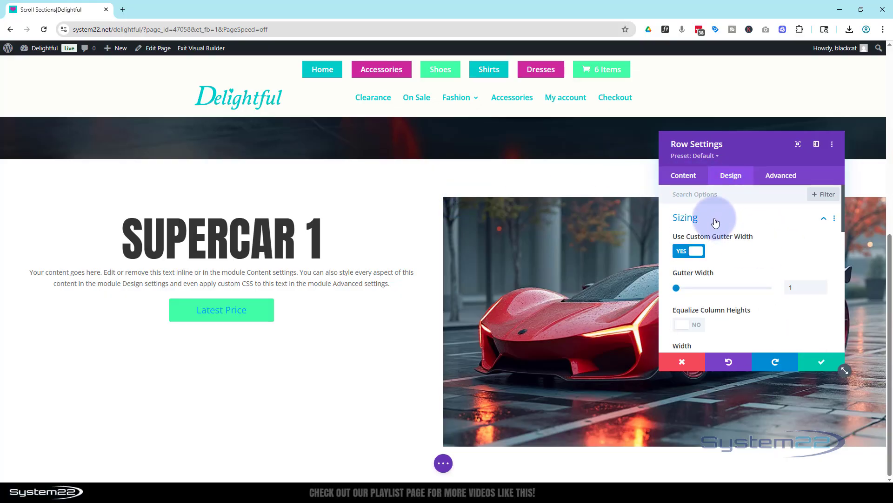
click(715, 222)
click(736, 246)
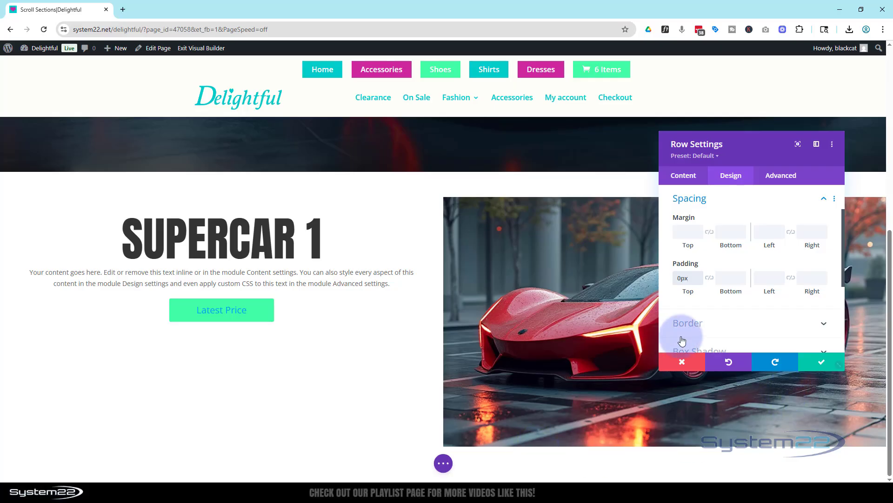
click(710, 278)
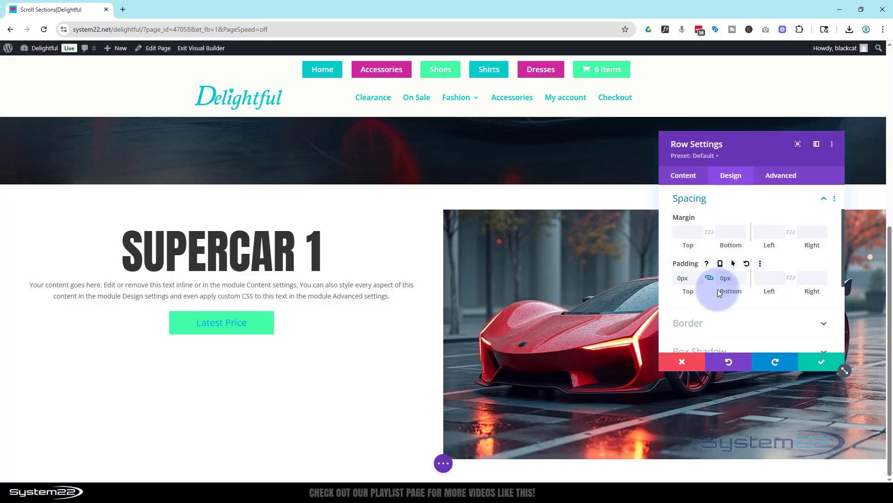
click(819, 363)
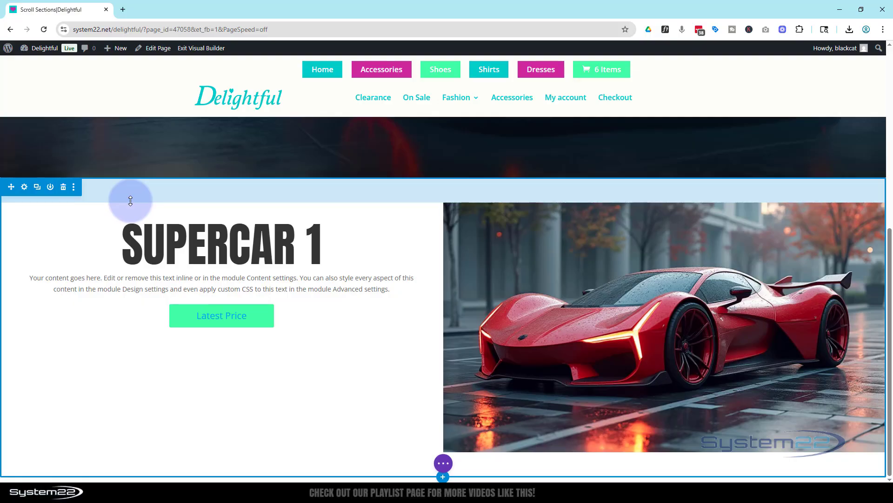
Set the top and bottom padding of the section holding the two-column row to 0px and save the section settings
drag(130, 201, 133, 187)
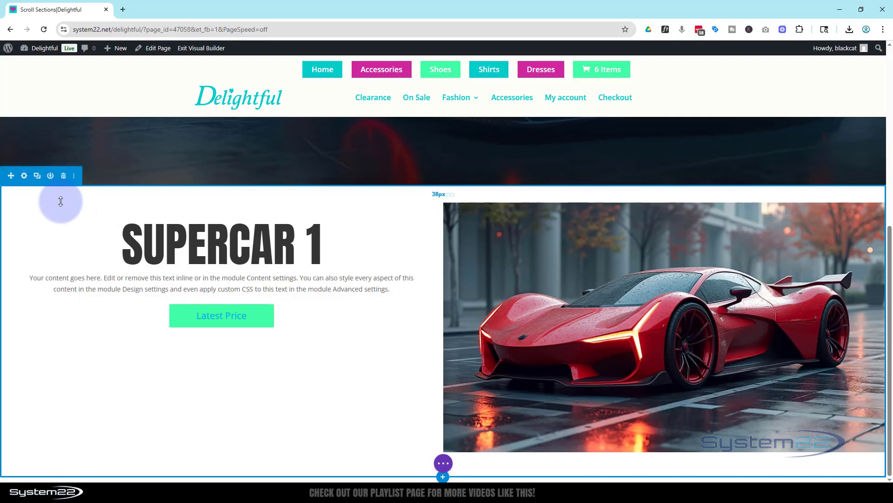
click(24, 175)
click(737, 178)
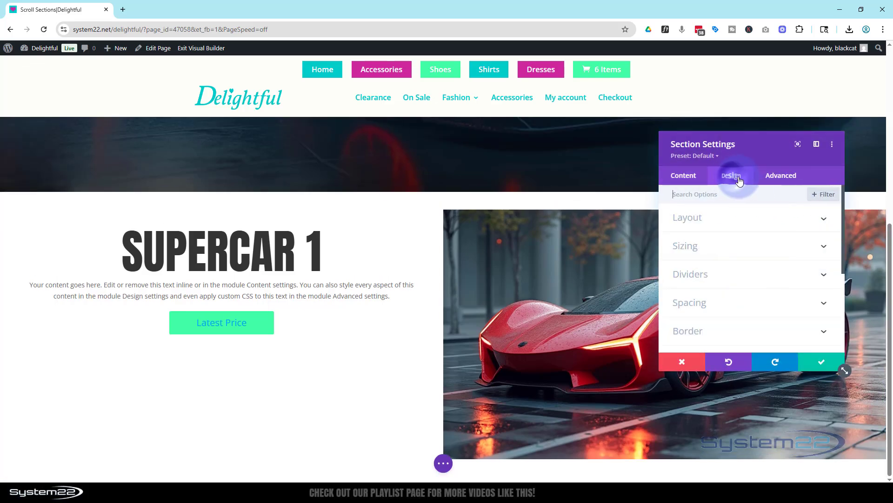
click(729, 300)
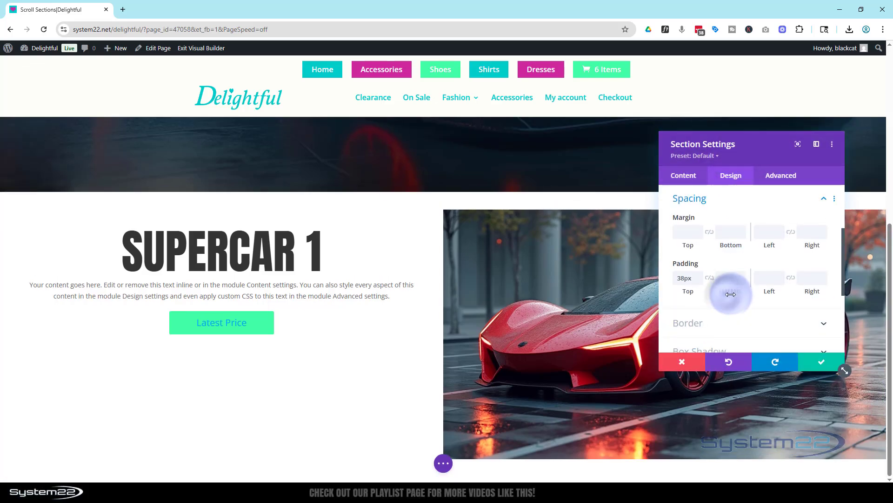
click(684, 278)
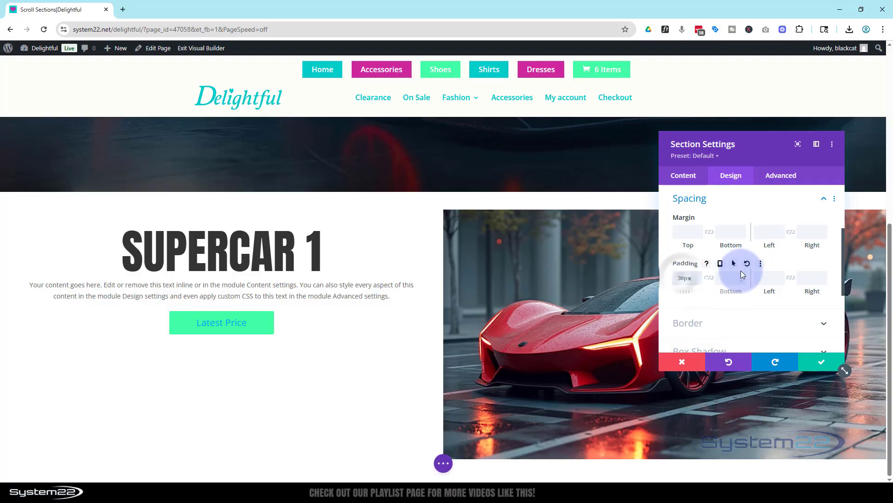
double_click(672, 281)
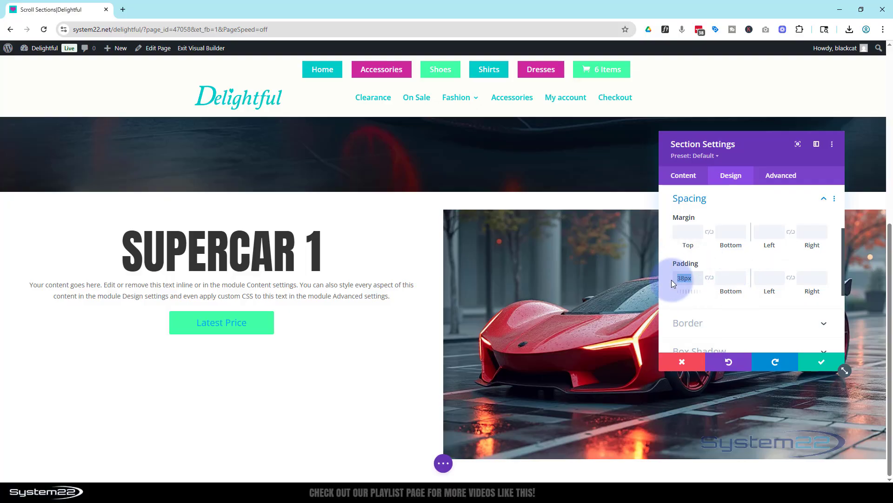
key(BackSpace)
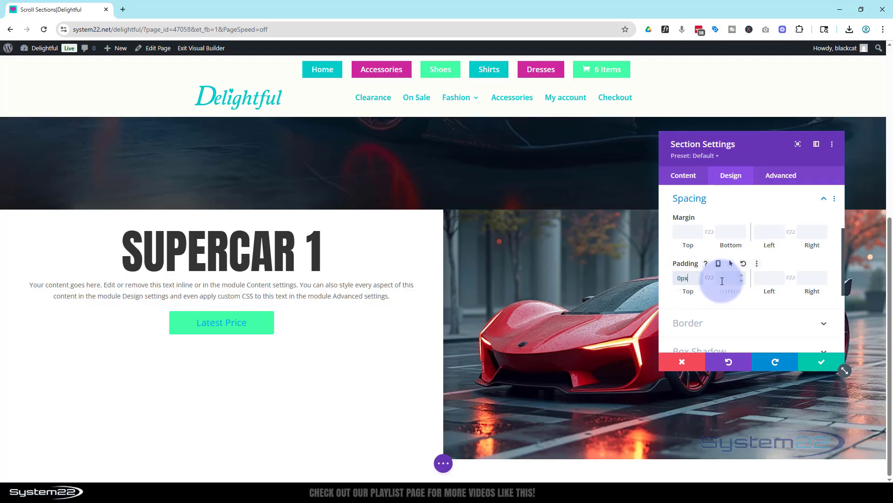
click(716, 279)
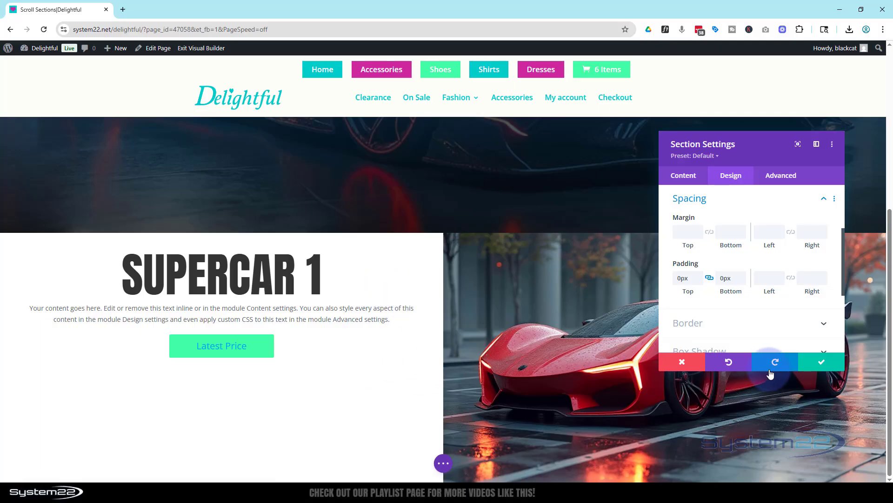
click(822, 367)
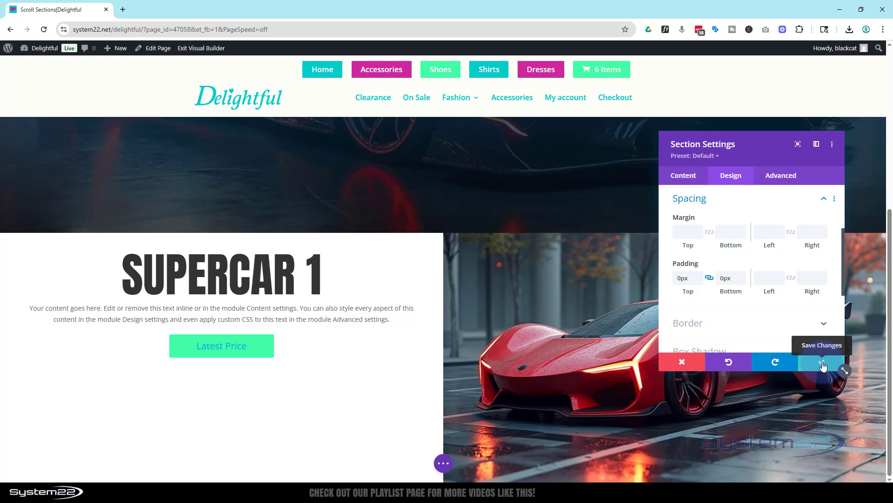
click(822, 366)
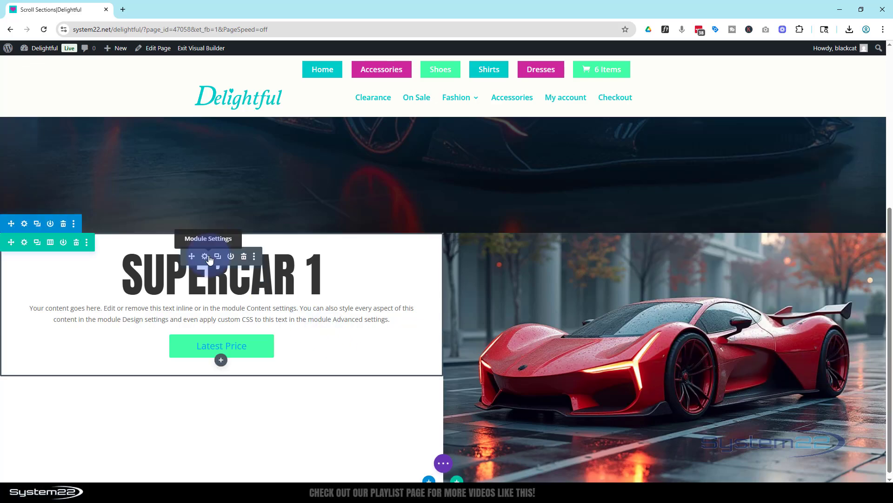
Set the Supercar 1 call to action's top padding to 18% and save the module settings
click(205, 256)
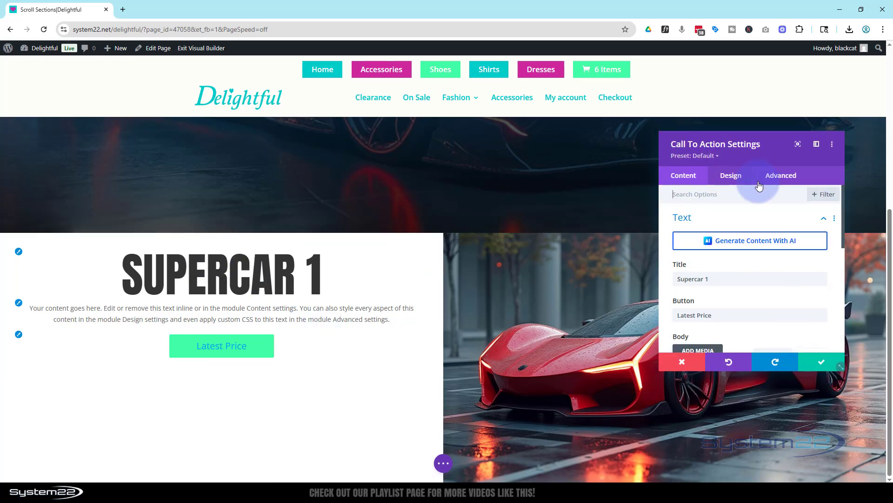
click(737, 179)
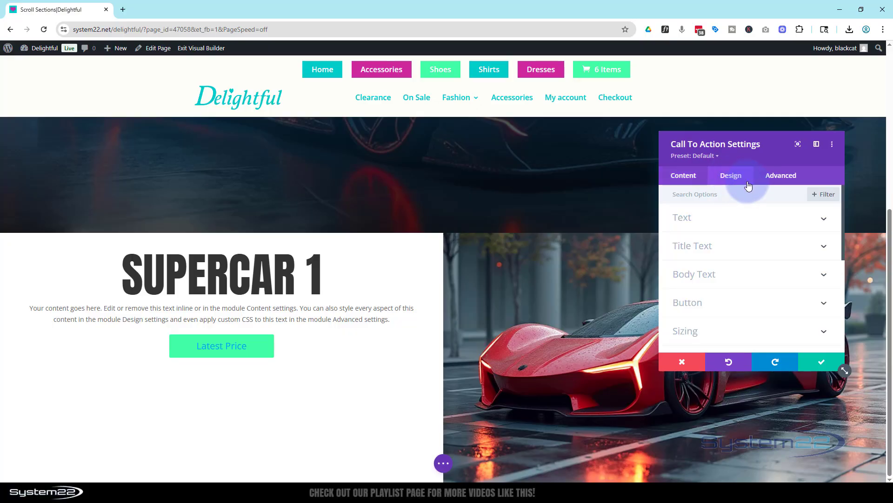
scroll(730, 246, down, 3)
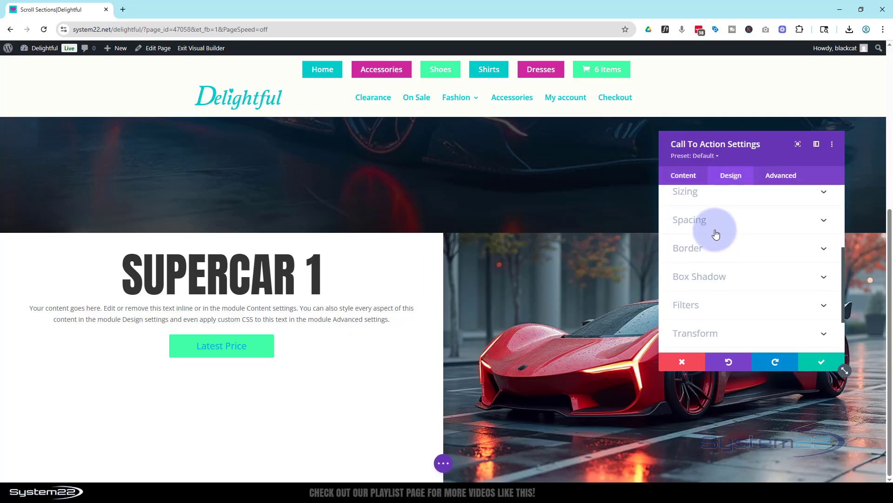
click(715, 228)
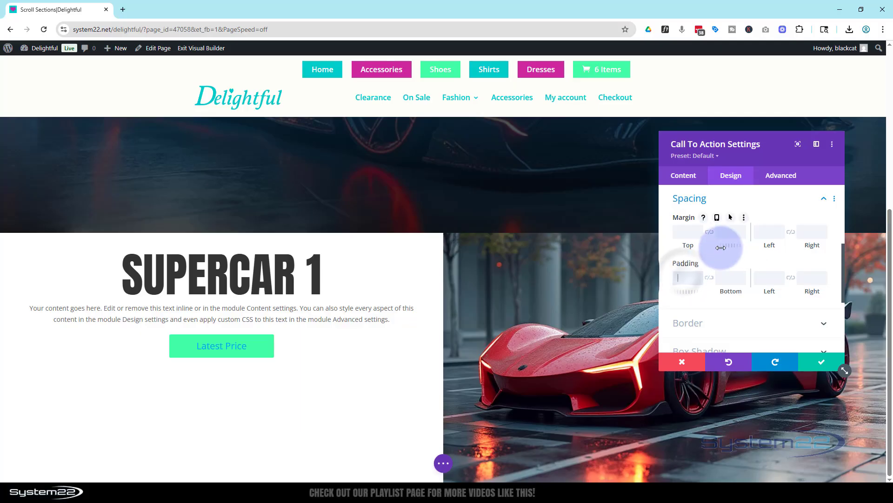
text(%)
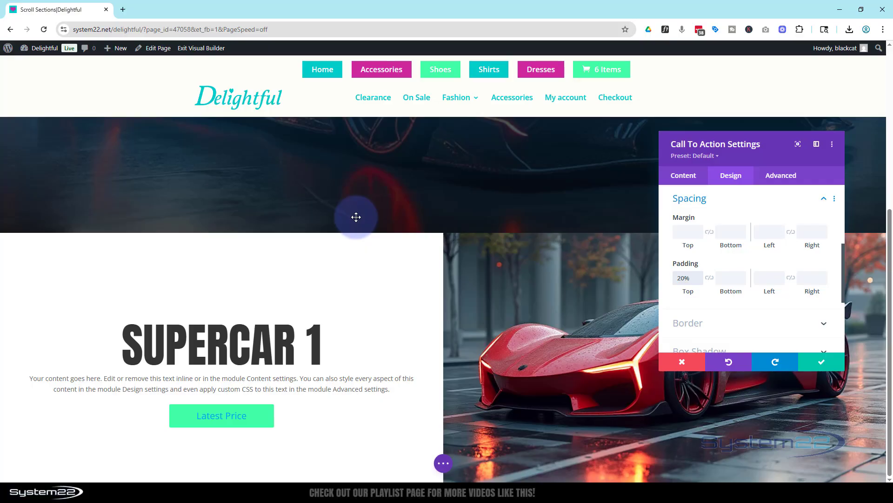
click(700, 281)
click(702, 280)
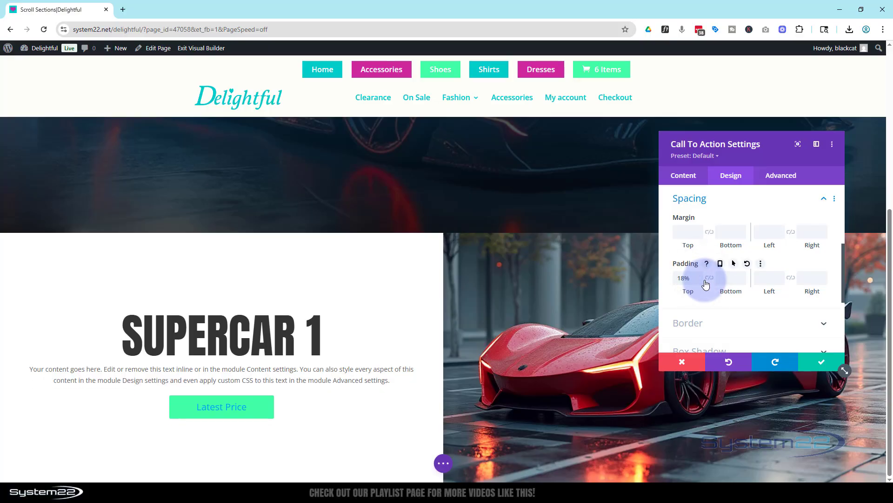
click(817, 364)
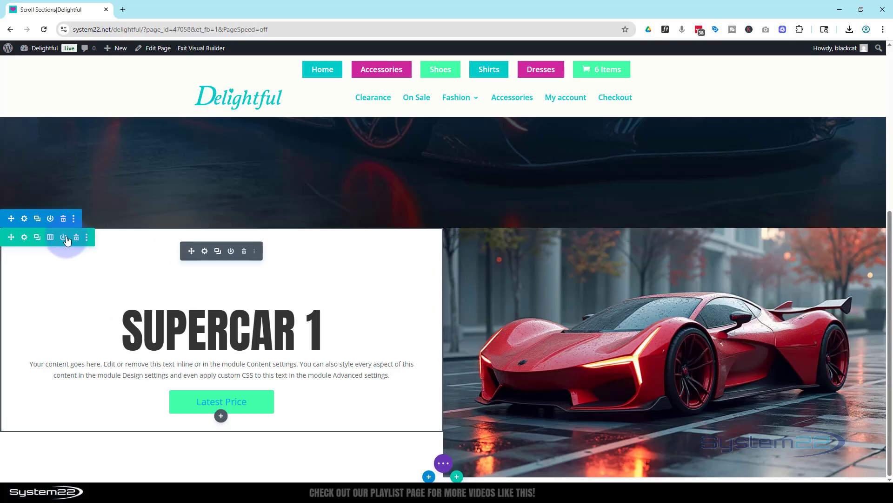
Set the minimum height of the Supercar 1 section to 100vh and save the section settings
click(24, 219)
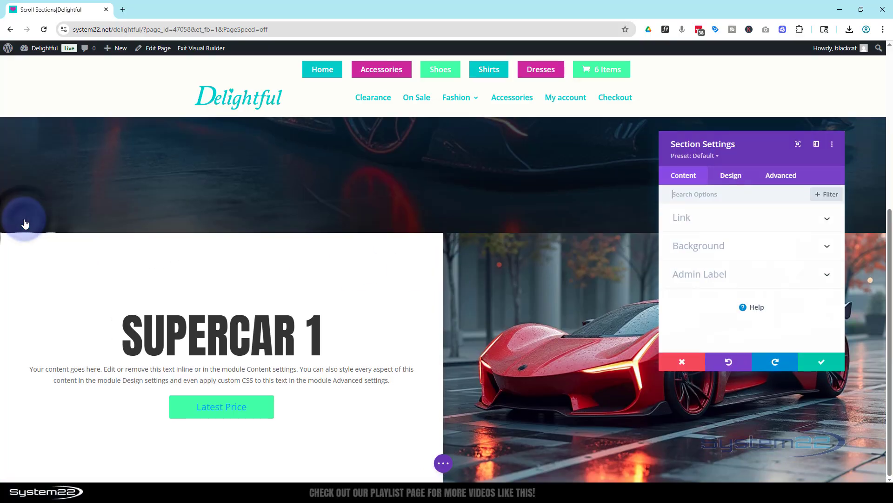
click(730, 175)
click(748, 246)
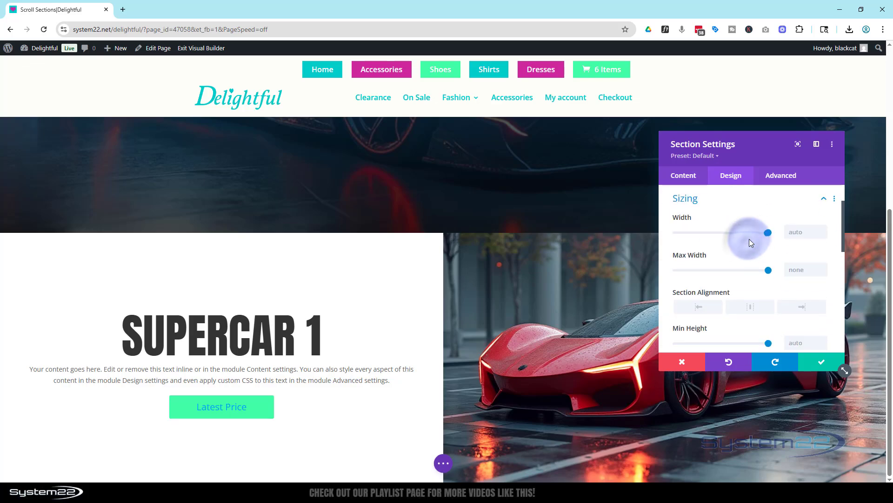
scroll(744, 270, down, 2)
click(792, 294)
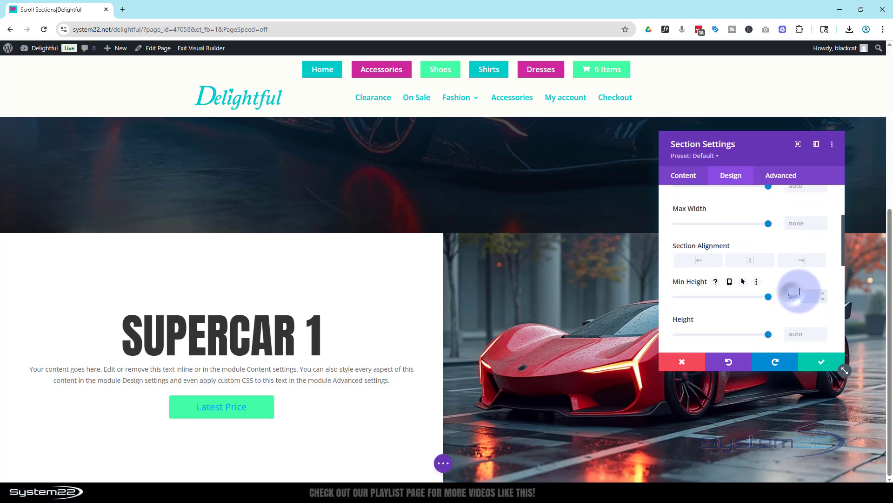
text(100v)
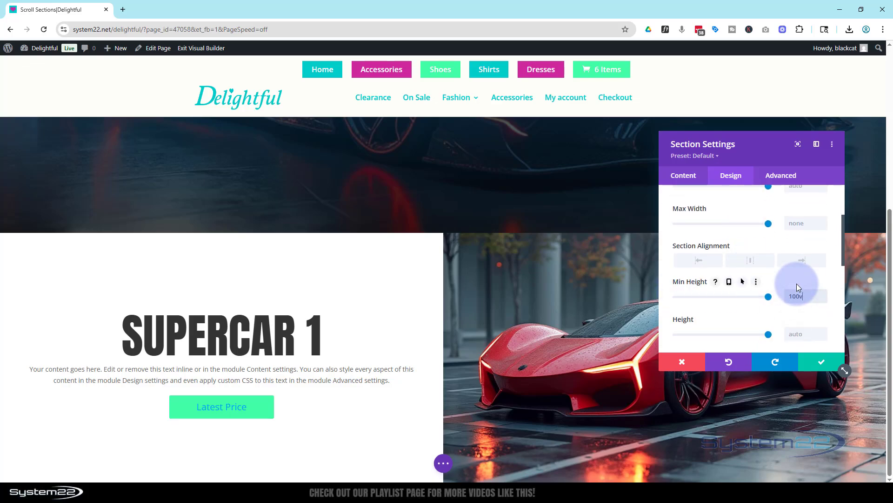
text(h)
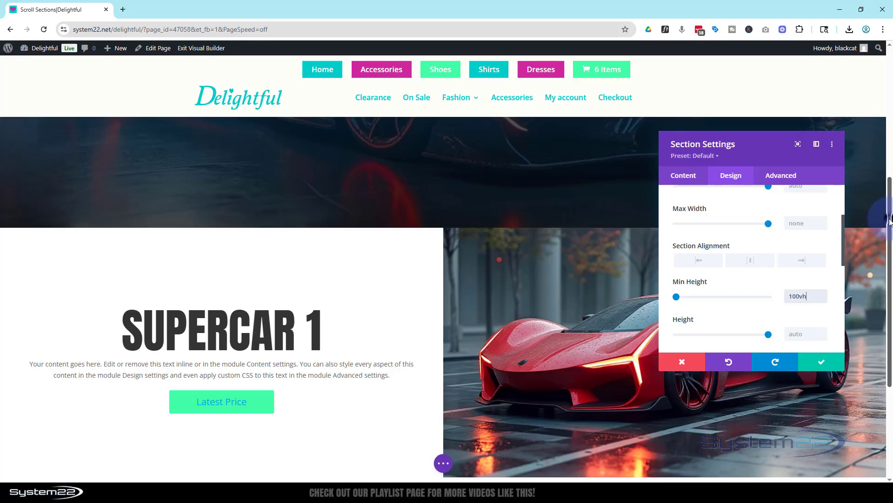
drag(890, 221, 886, 286)
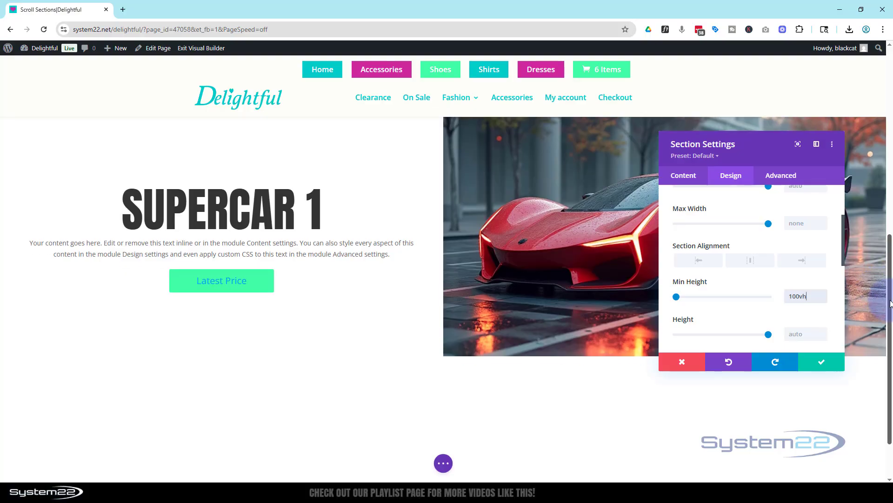
click(822, 362)
Set the Supercar 1 row's sticky position to Stick to Top in its scroll effects
mouse_move(149, 289)
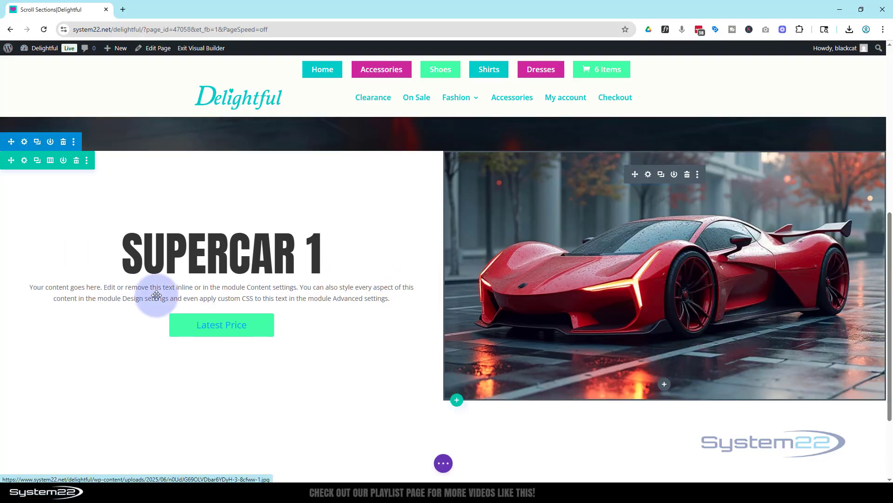
click(24, 160)
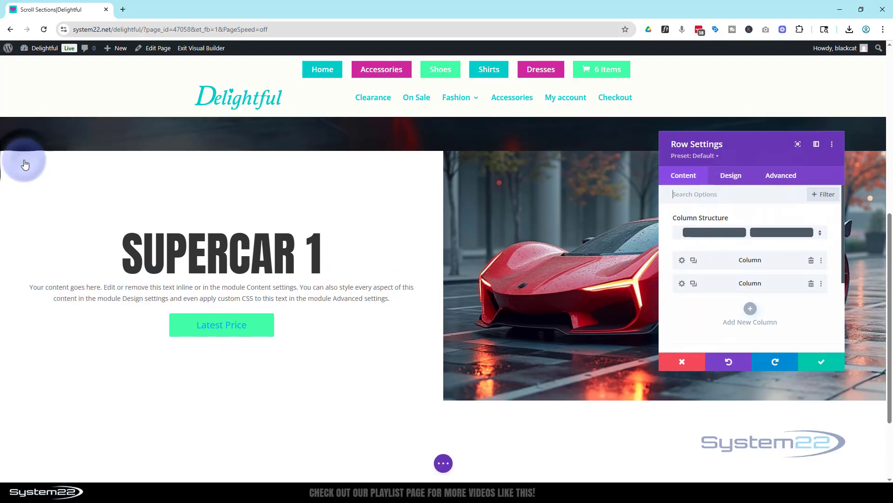
click(775, 181)
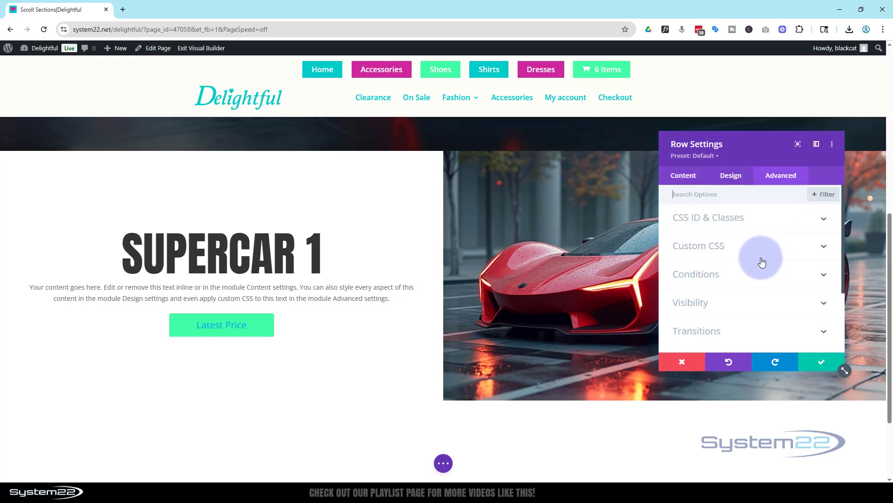
scroll(761, 257, down, 2)
scroll(761, 257, down, 1)
click(750, 296)
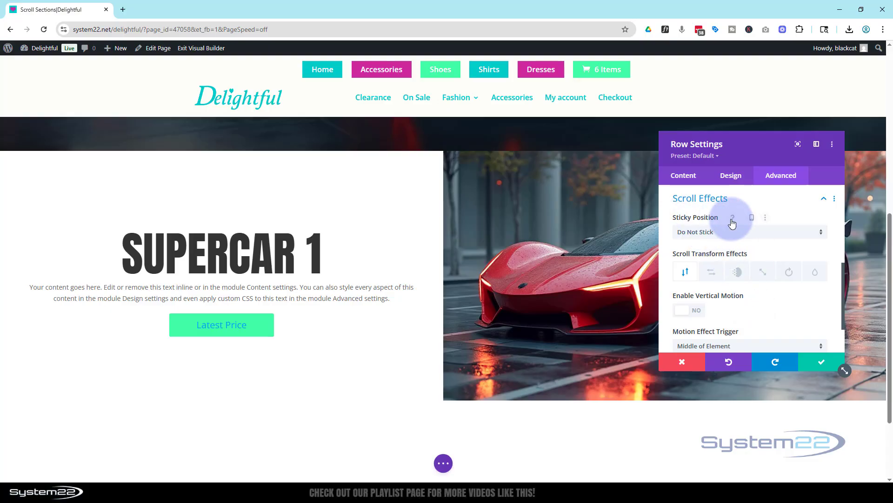
click(738, 232)
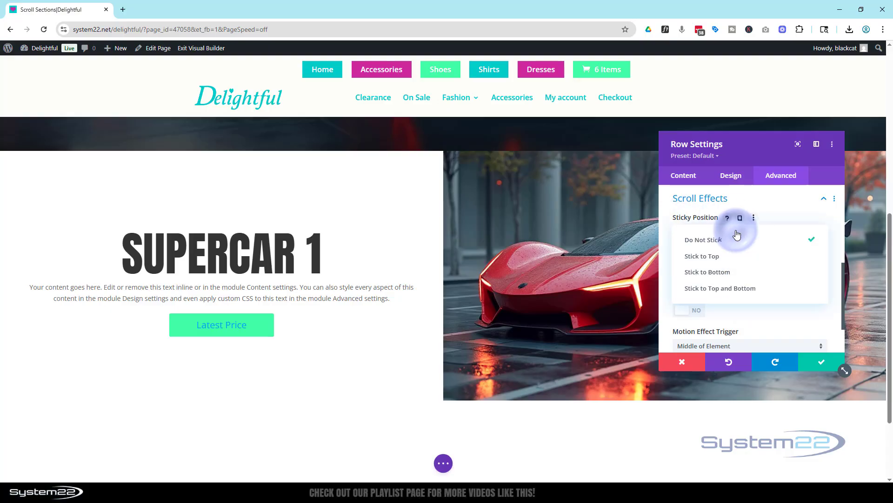
click(721, 256)
Set the row's bottom sticky limit to Section and save the row settings
scroll(289, 391, down, 1)
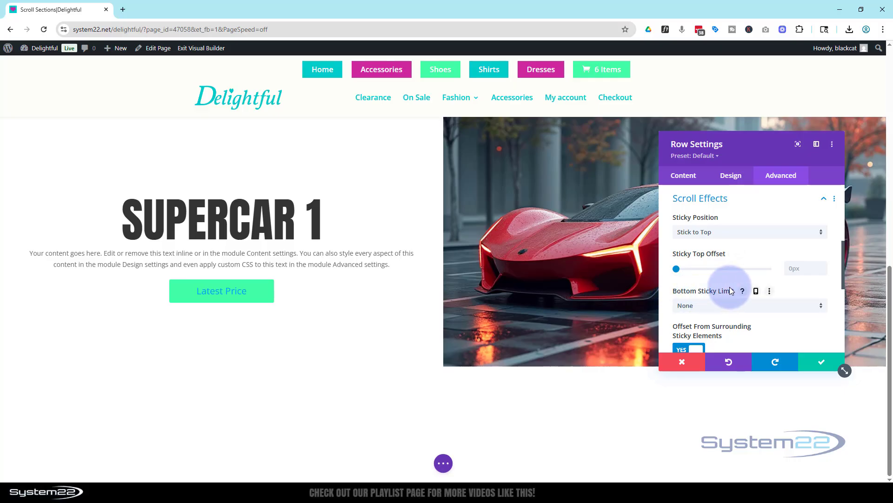
click(729, 305)
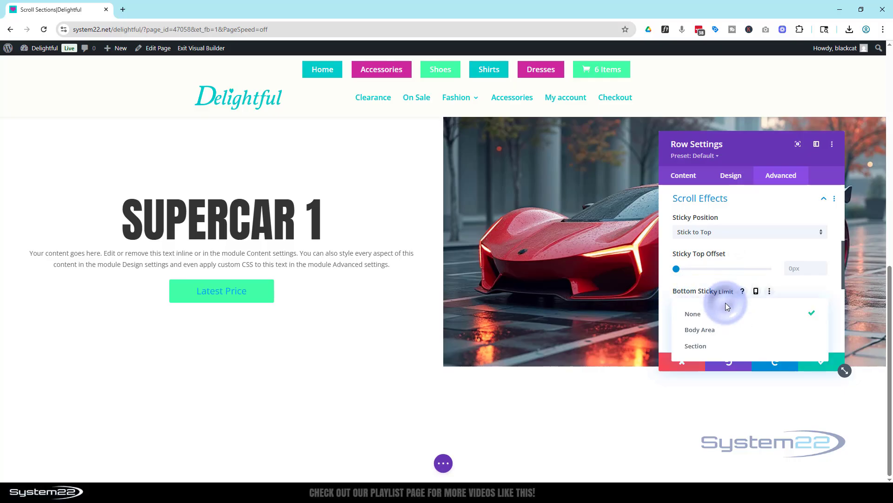
click(723, 345)
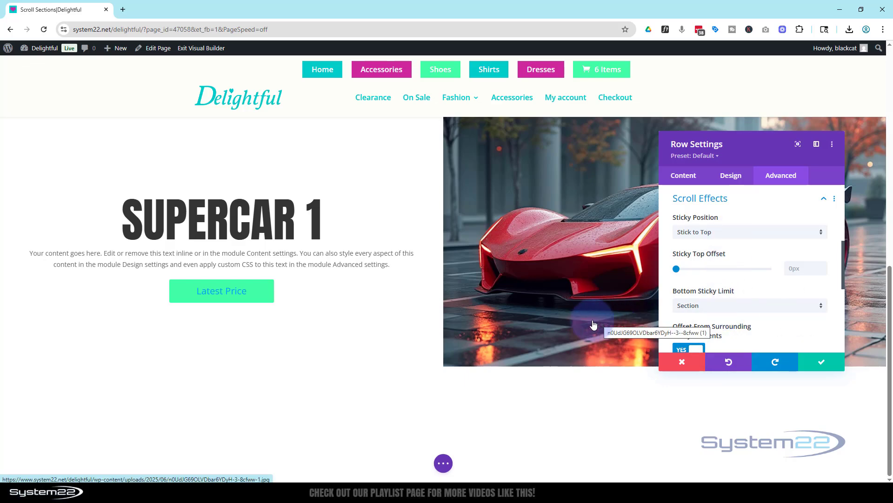
click(829, 363)
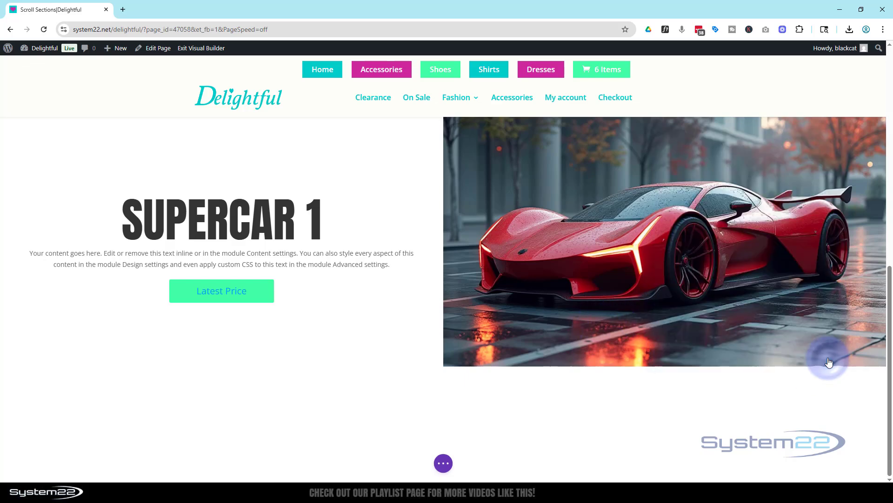
Enable the Fading In and Out scroll transform effect for the Supercar 1 call to action
scroll(423, 349, up, 2)
scroll(422, 349, up, 3)
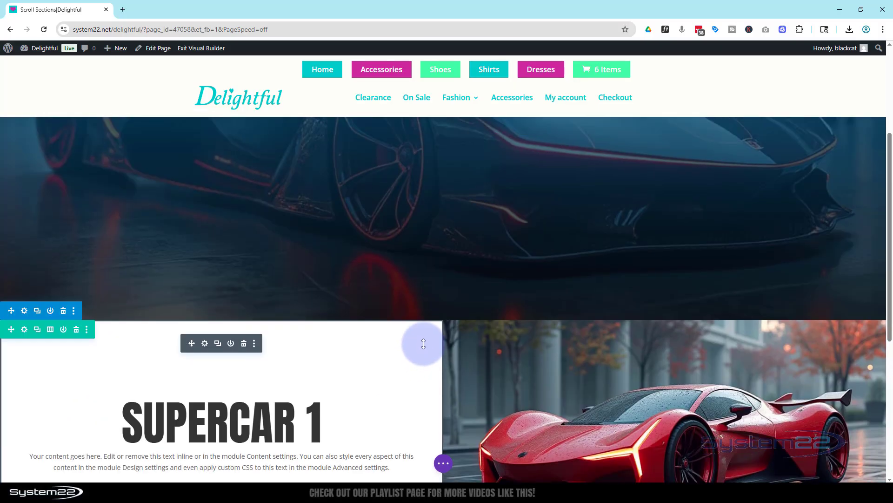
scroll(412, 370, up, 1)
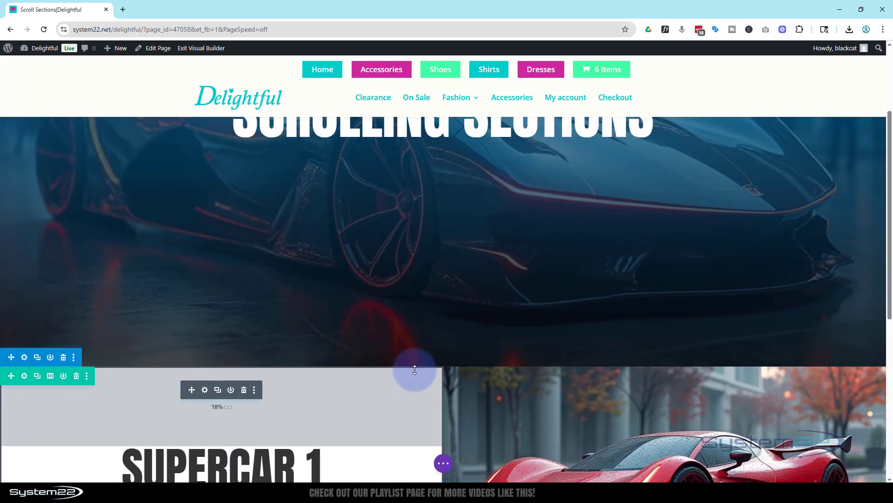
scroll(414, 371, down, 3)
scroll(415, 370, down, 1)
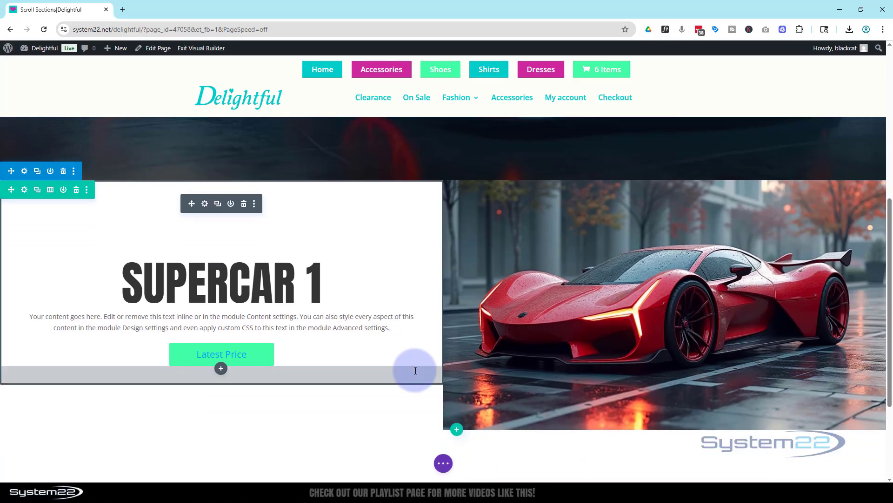
scroll(416, 370, down, 1)
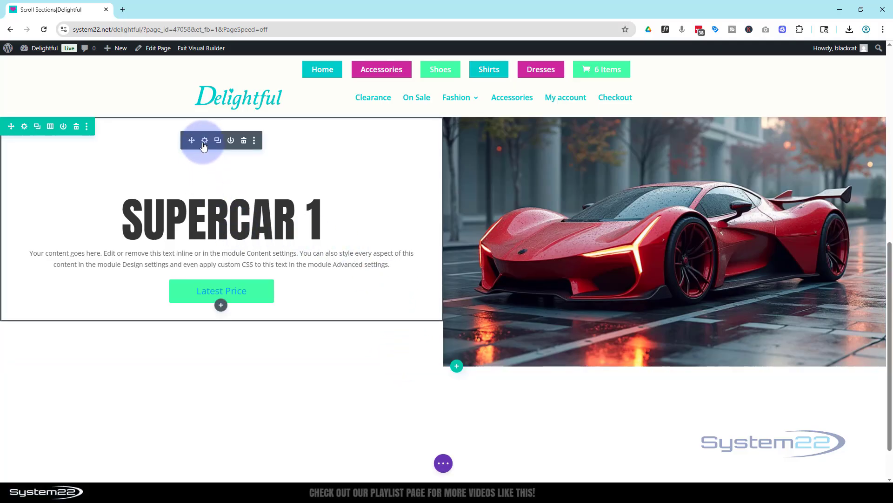
drag(724, 159, 725, 160)
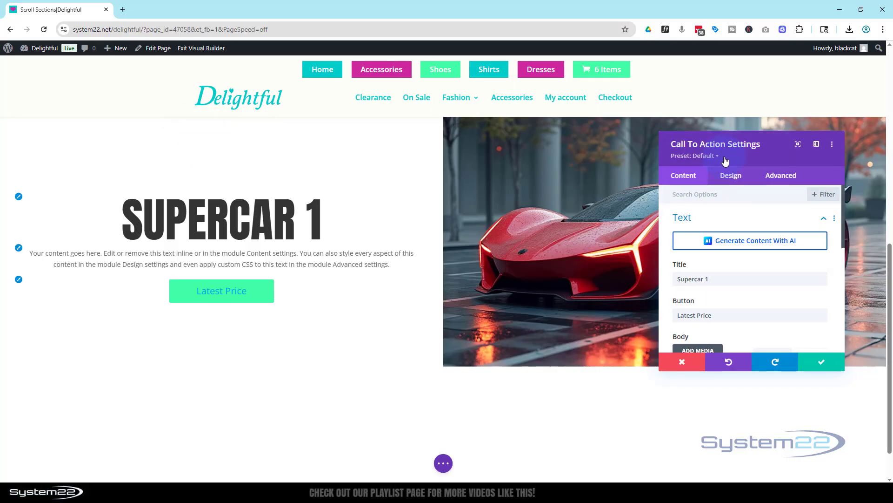
click(785, 176)
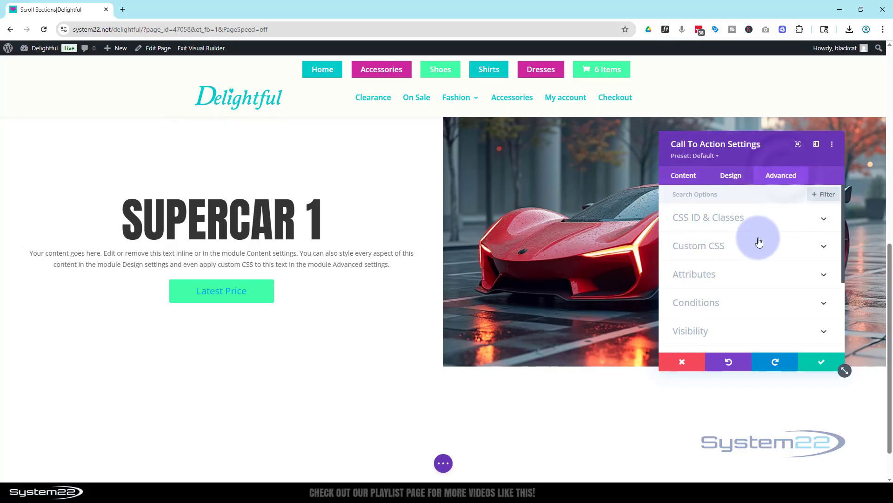
scroll(763, 243, down, 3)
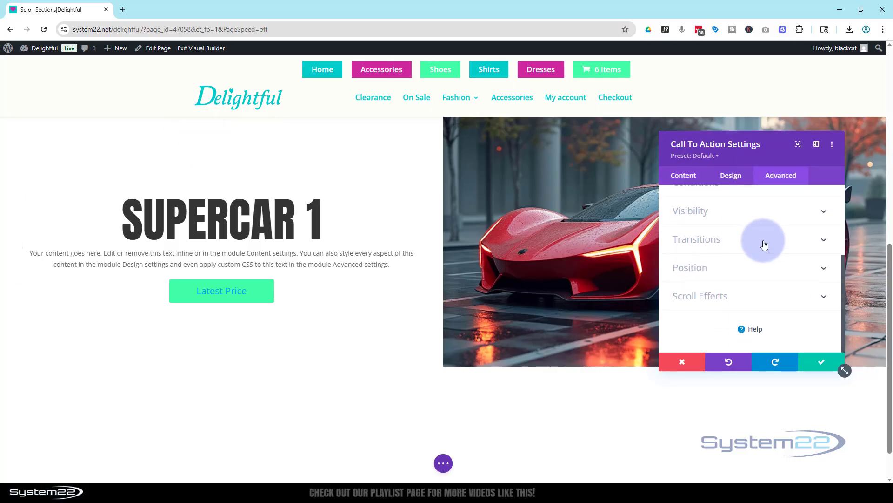
click(732, 295)
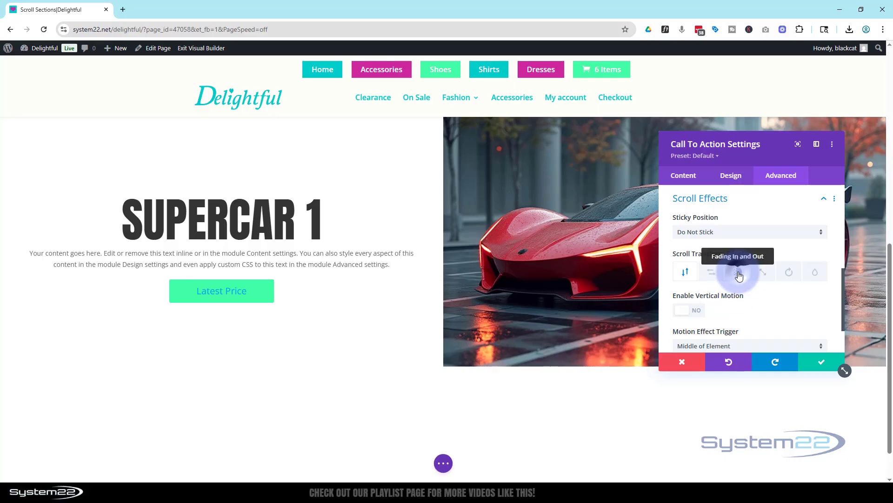
click(738, 273)
scroll(717, 270, down, 1)
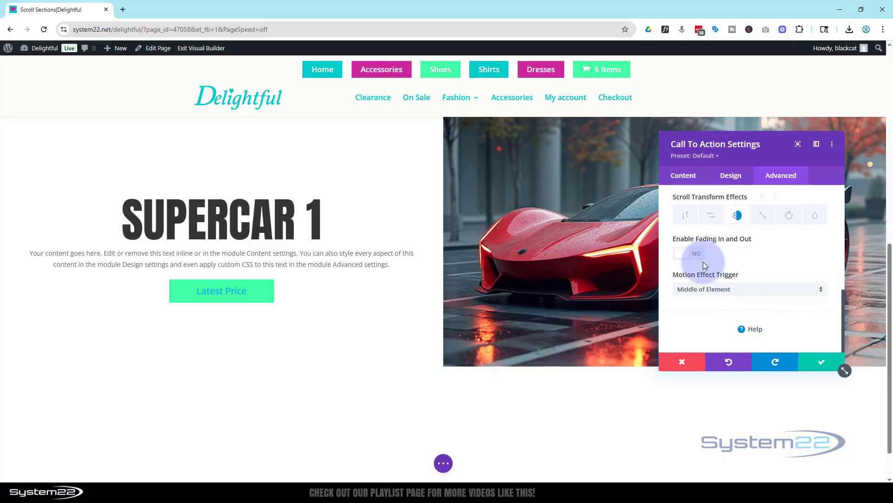
click(700, 254)
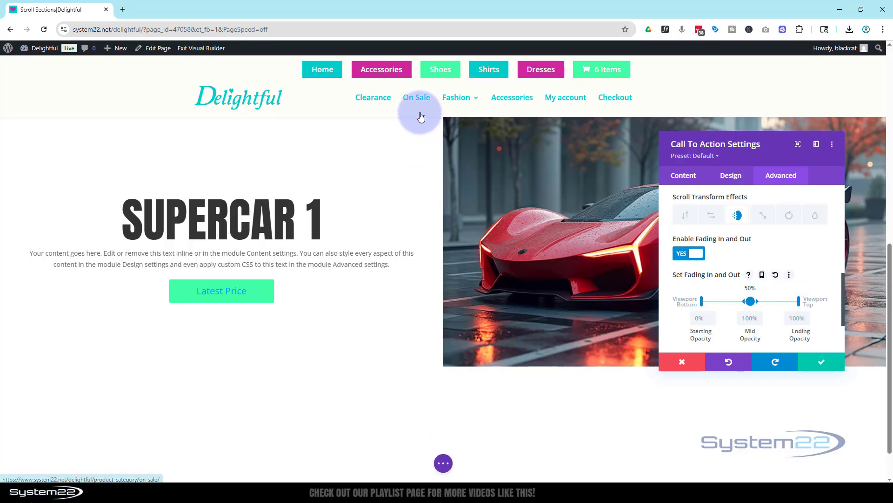
Move the call to action's starting opacity point to 30% of the viewport in the fading effect
scroll(370, 327, up, 2)
scroll(370, 327, up, 3)
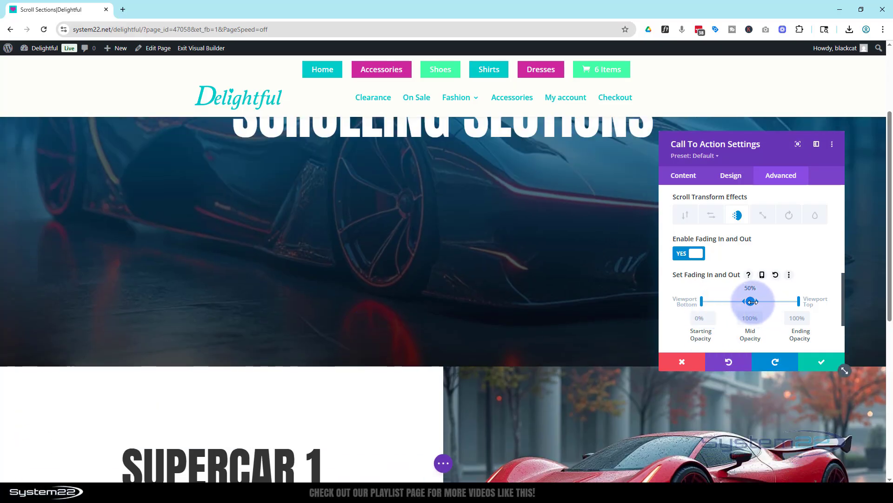
scroll(531, 319, down, 3)
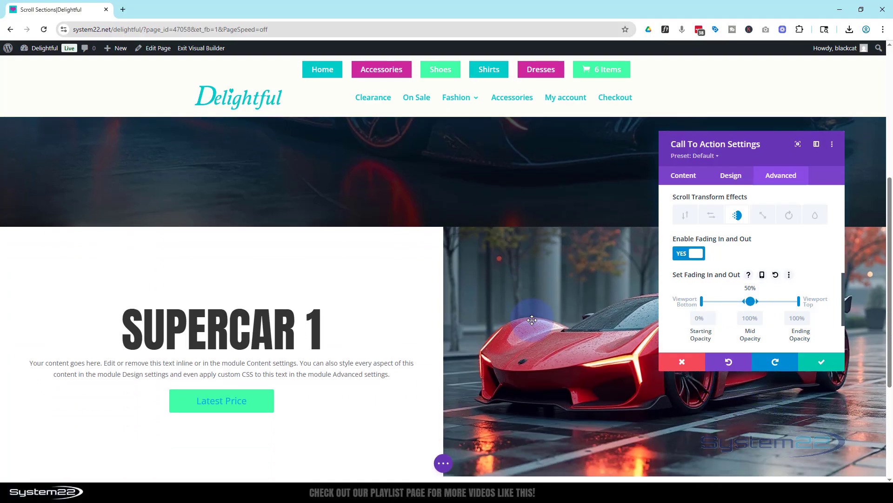
scroll(533, 322, down, 1)
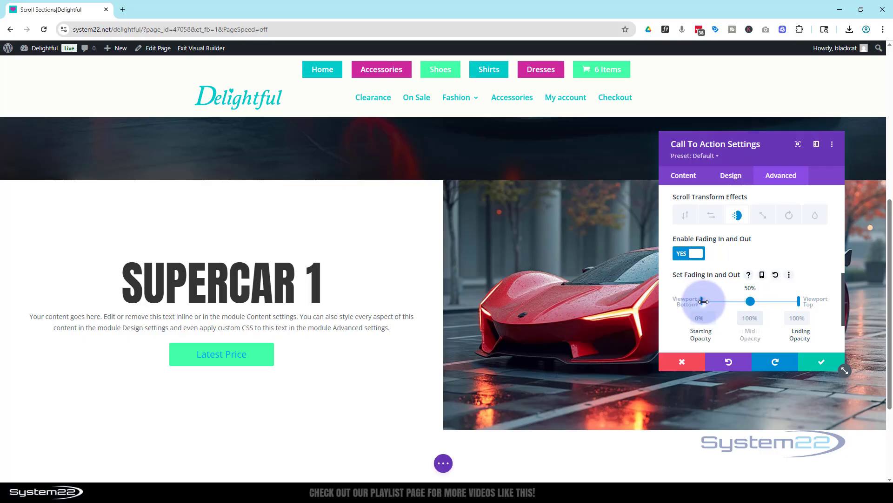
drag(703, 302, 722, 302)
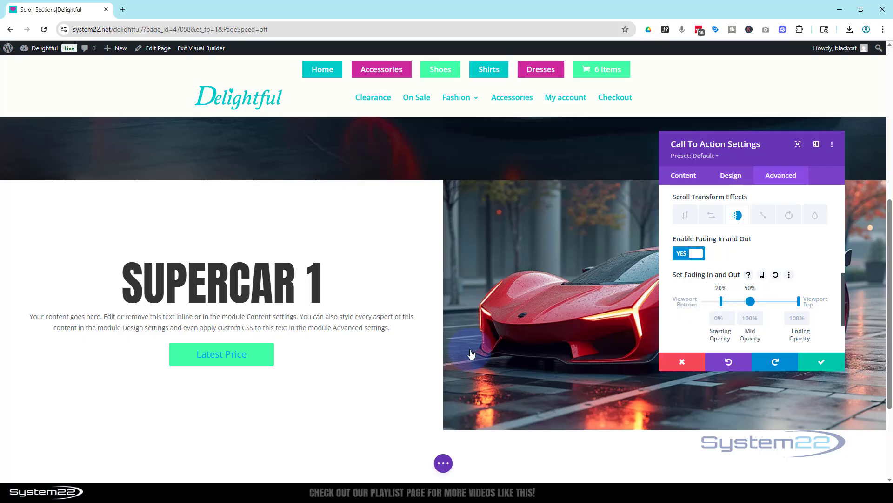
scroll(458, 344, up, 3)
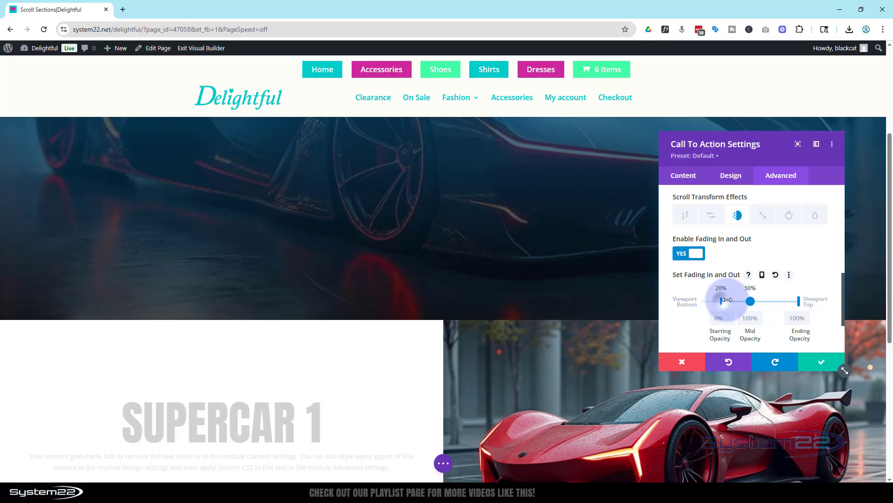
drag(727, 300, 735, 303)
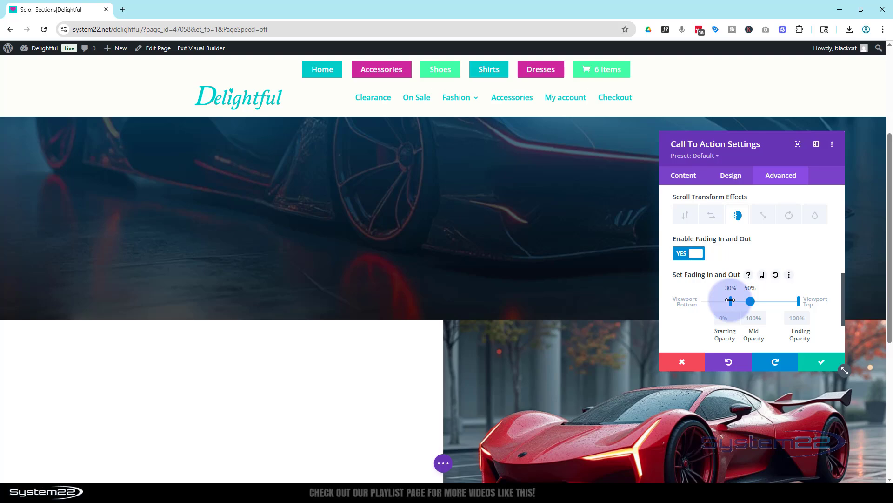
Move the fading effect's mid opacity point to 70% of the viewport and save the call to action settings
scroll(535, 334, down, 2)
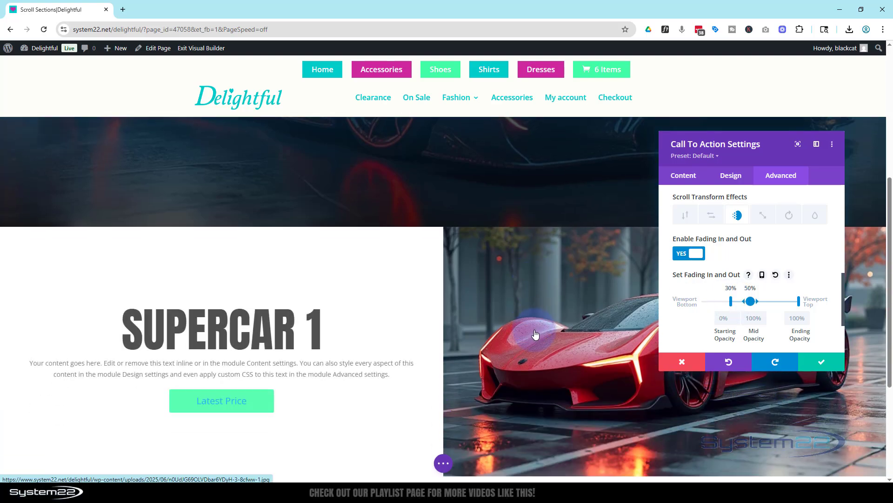
scroll(539, 335, down, 2)
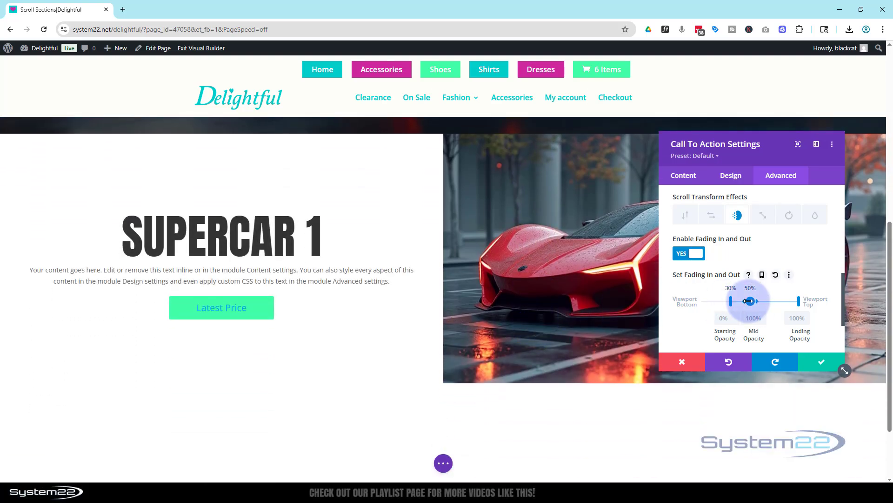
drag(753, 300, 773, 299)
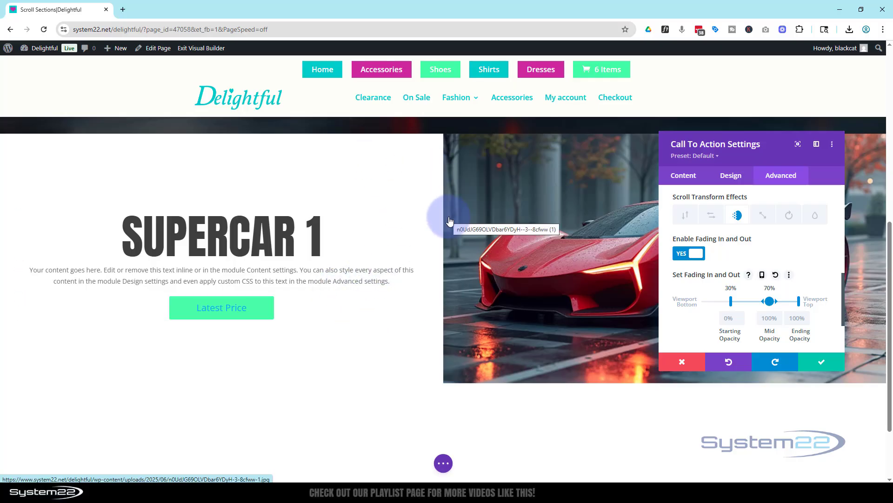
click(823, 362)
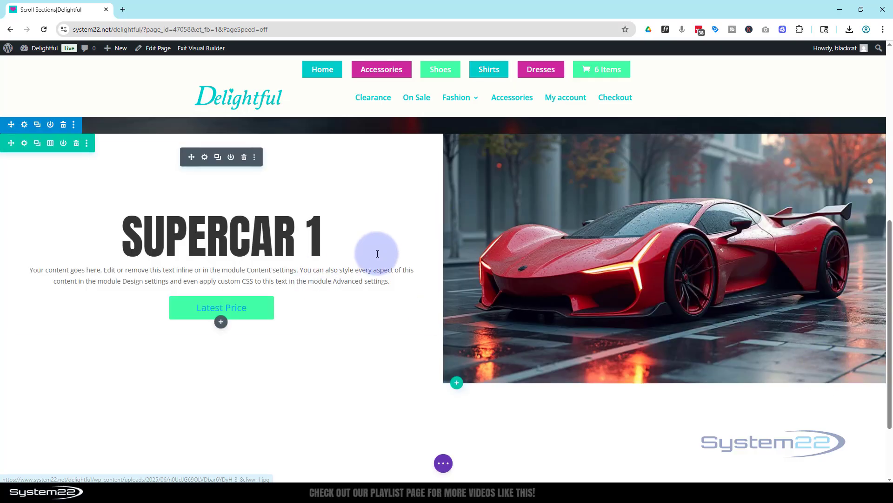
Duplicate the Supercar 1 section and view the copy below the original
scroll(395, 251, down, 1)
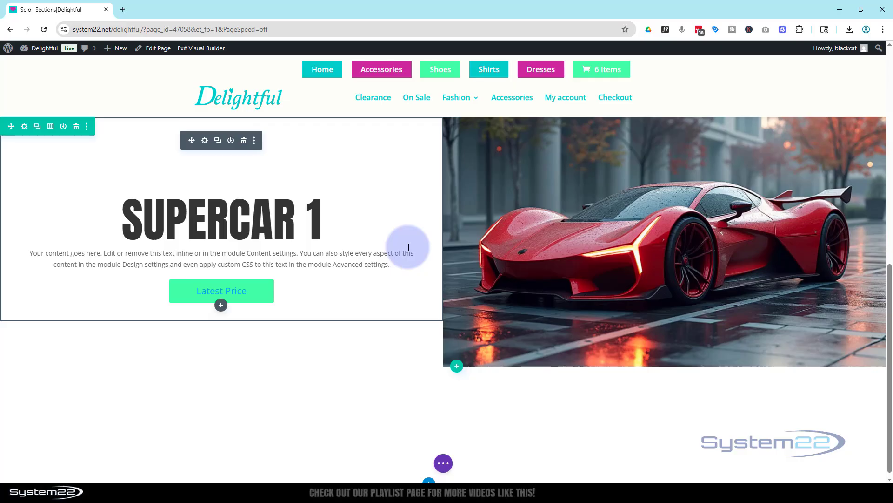
scroll(411, 246, up, 1)
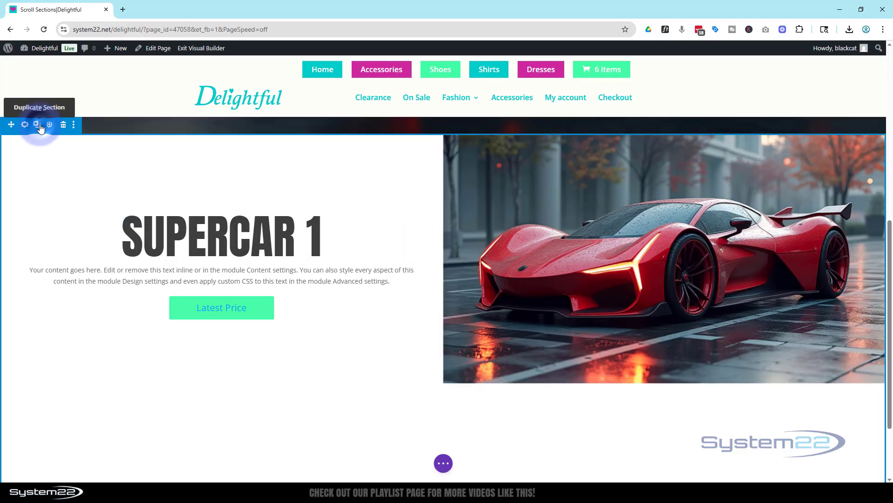
click(37, 125)
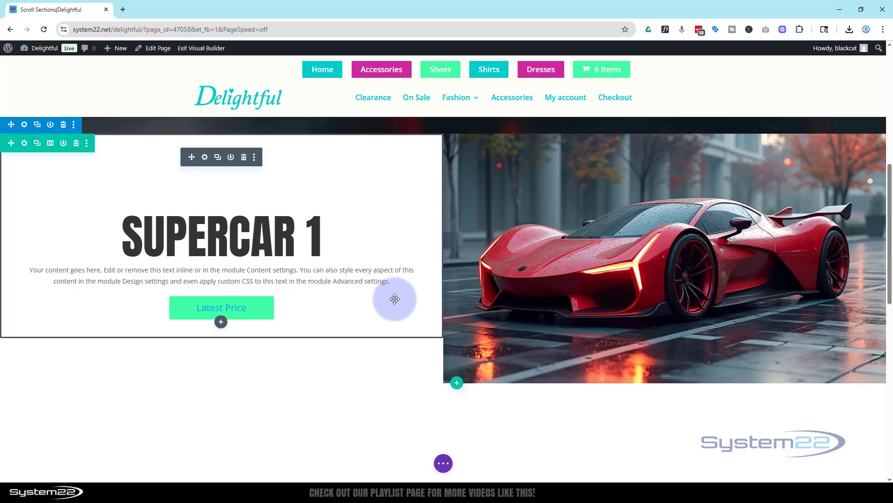
scroll(401, 265, down, 1)
scroll(401, 266, down, 1)
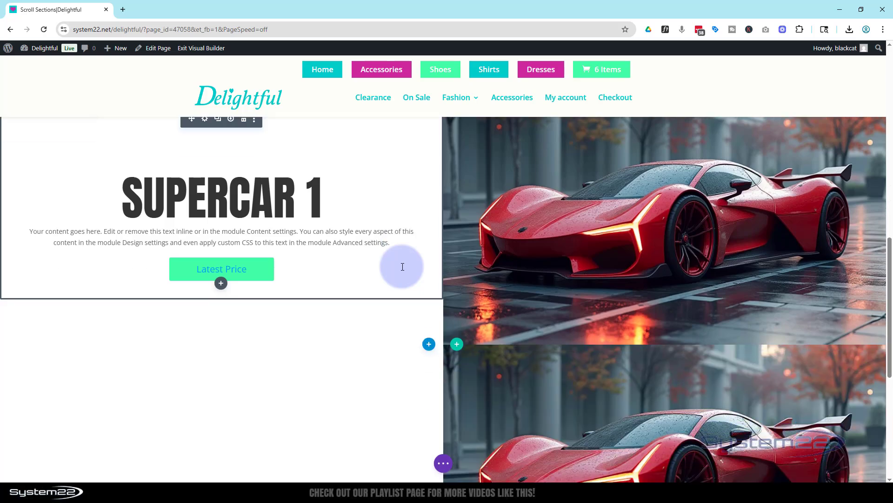
scroll(402, 266, down, 5)
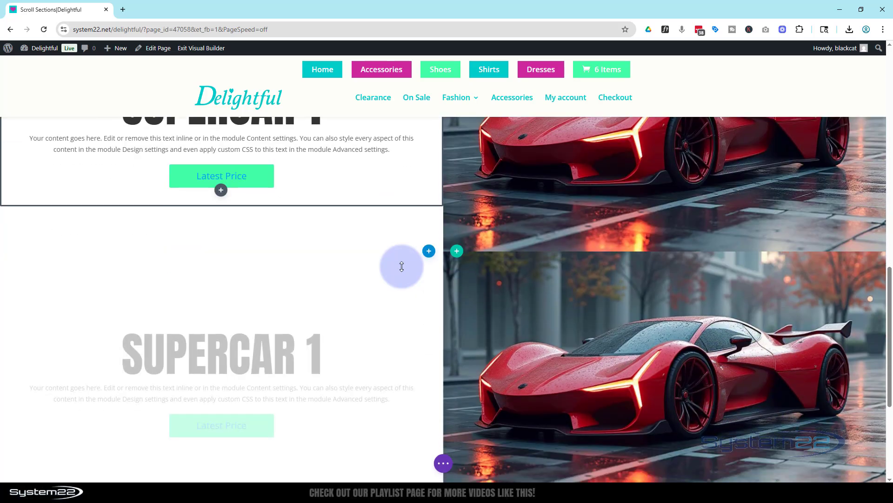
scroll(403, 267, down, 1)
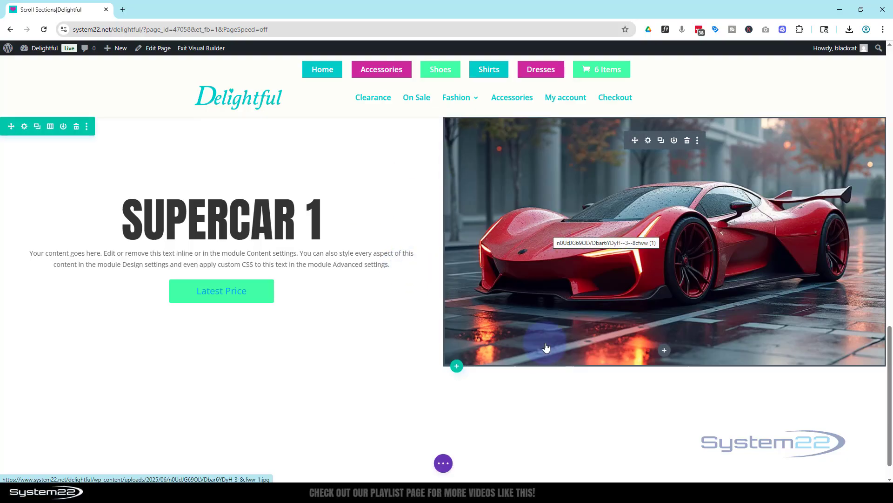
Switch to wireframe view and swap the Call To Action and Image modules between the columns of the duplicated section
click(443, 463)
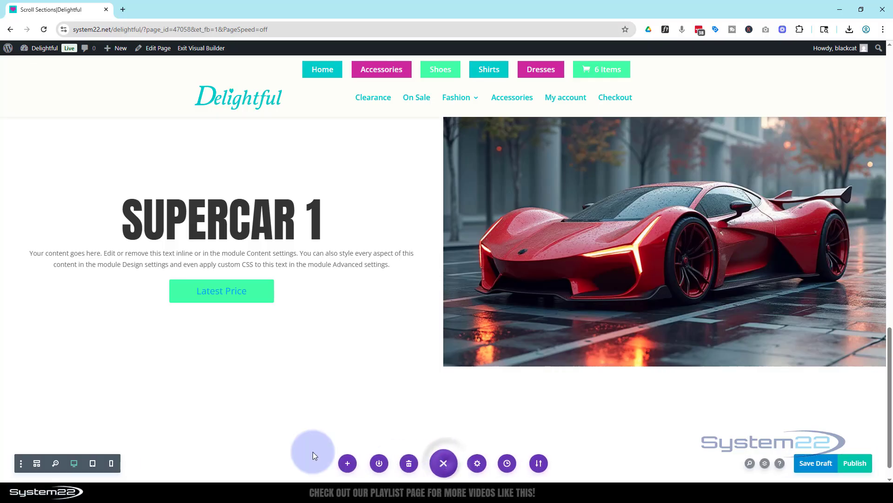
click(38, 463)
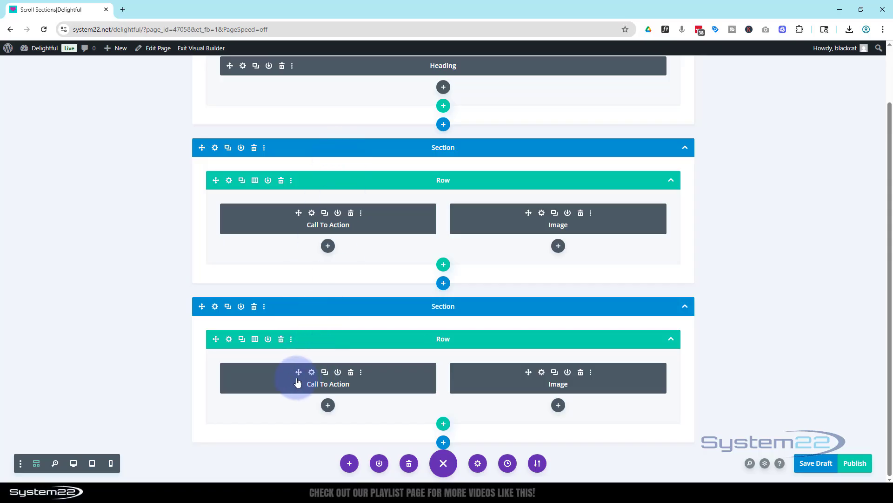
drag(298, 373, 547, 375)
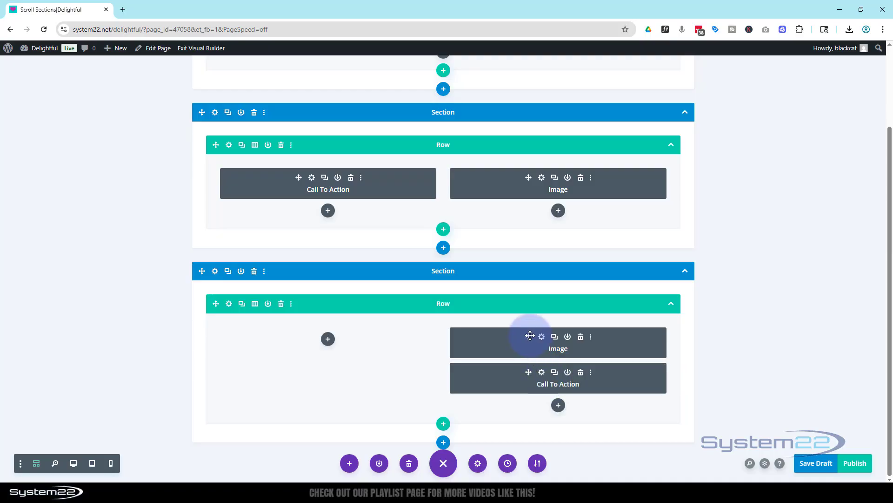
drag(530, 336, 307, 379)
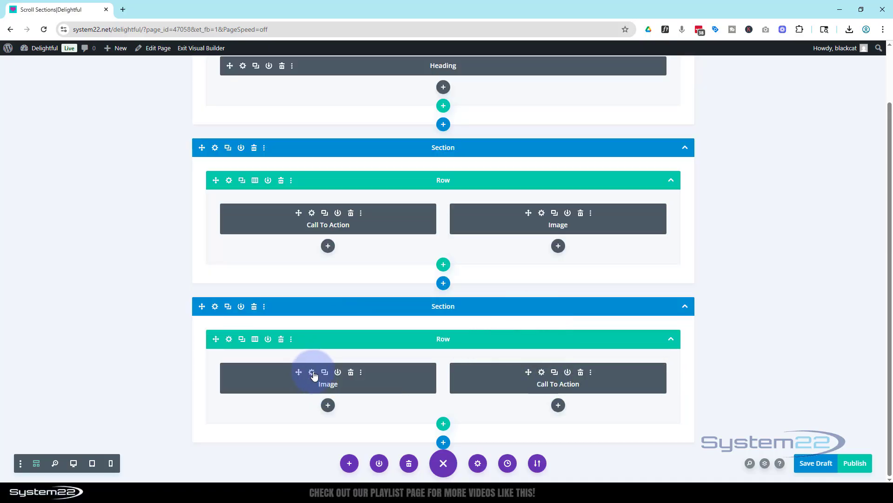
Replace the duplicated section's image with the orange-red supercar photo n0UdJG69OLVDbar6YDyH-2-r7kxg-1.jpg from the media library and save
click(316, 373)
click(786, 305)
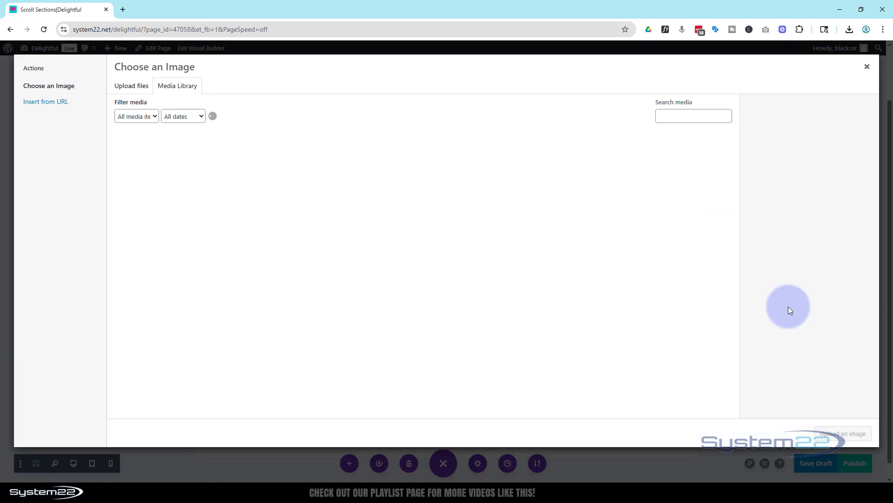
click(292, 168)
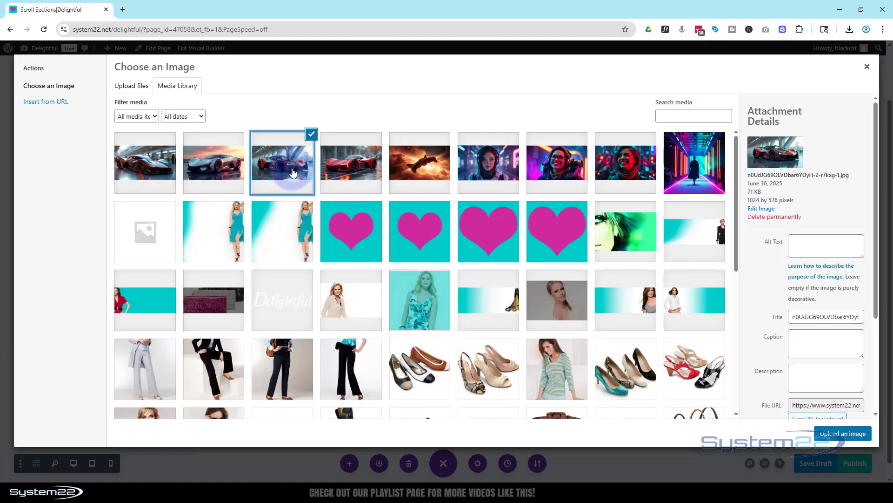
click(827, 434)
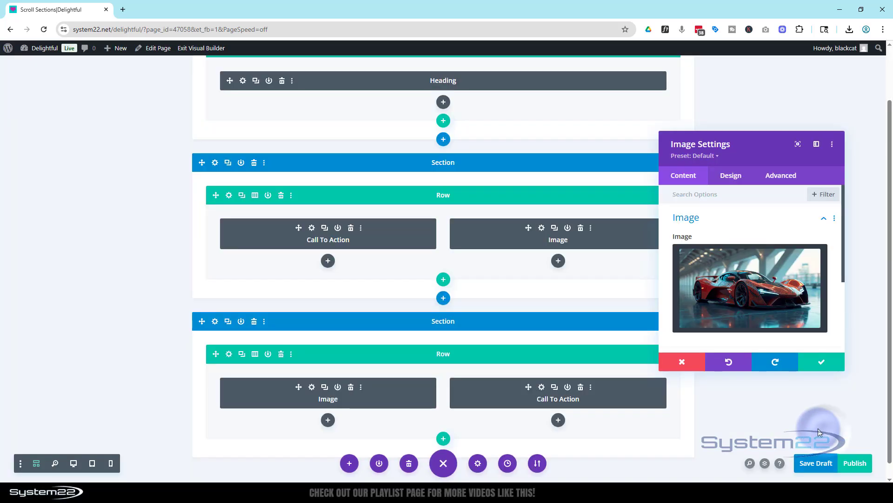
click(825, 363)
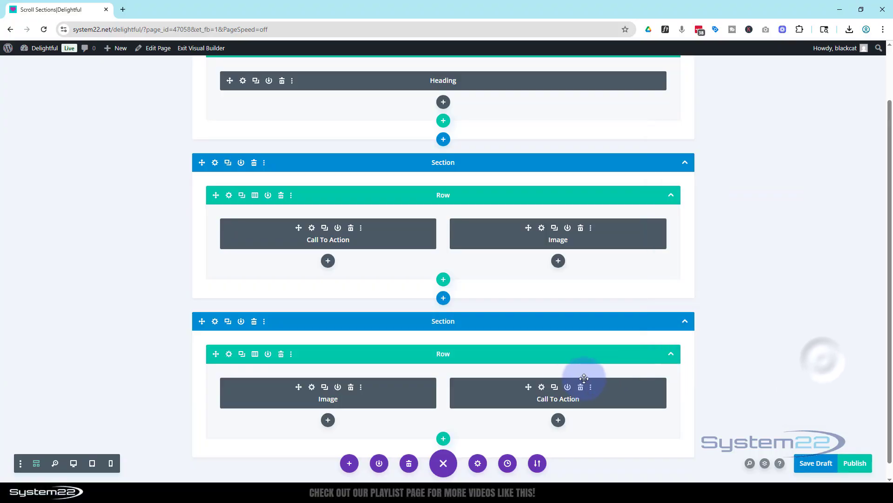
Set the call to action title in the duplicated section to "Supercar 2"
click(542, 387)
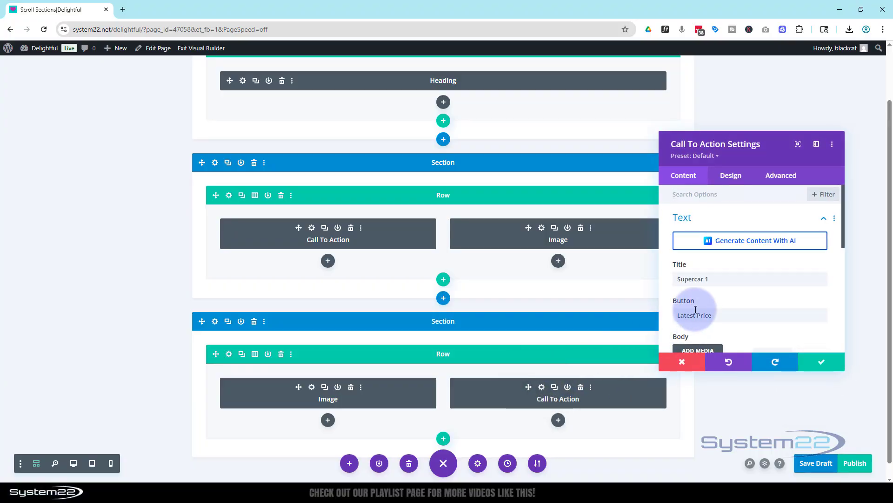
click(706, 279)
text(2)
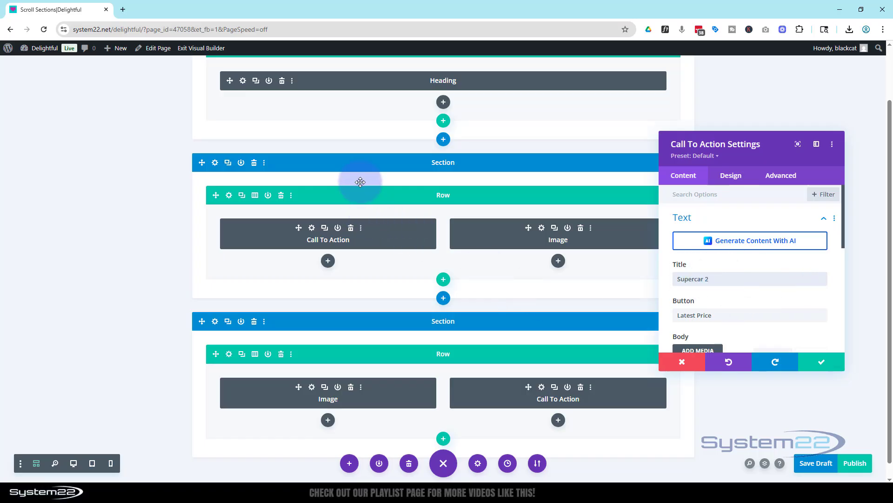
Duplicate the Supercar 1 section and move the copy below the Supercar 2 section
click(227, 163)
scroll(610, 299, down, 2)
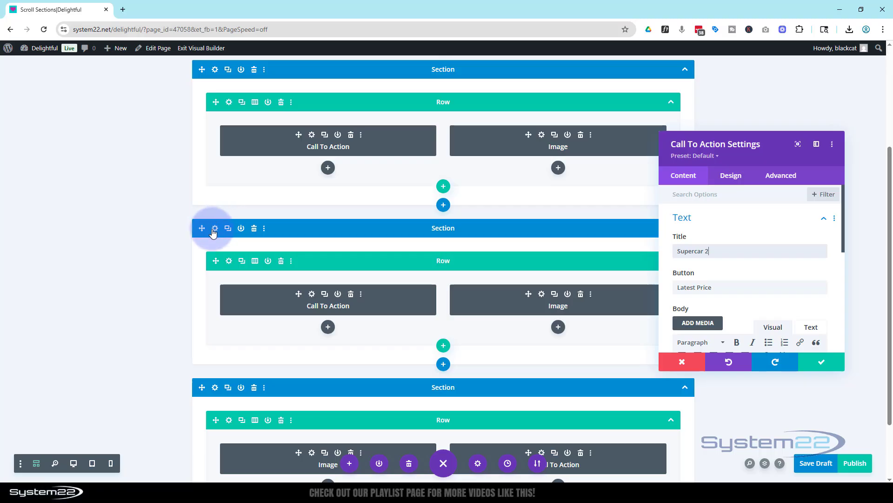
click(213, 232)
scroll(107, 265, down, 2)
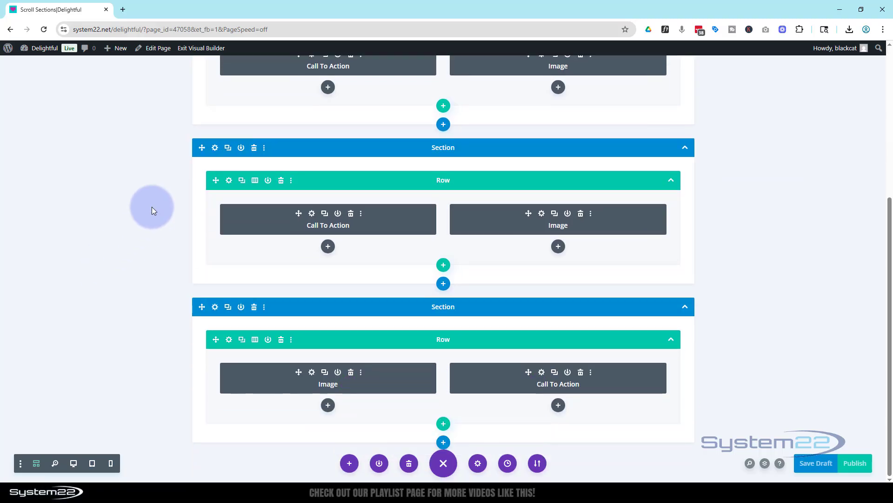
drag(203, 147, 73, 344)
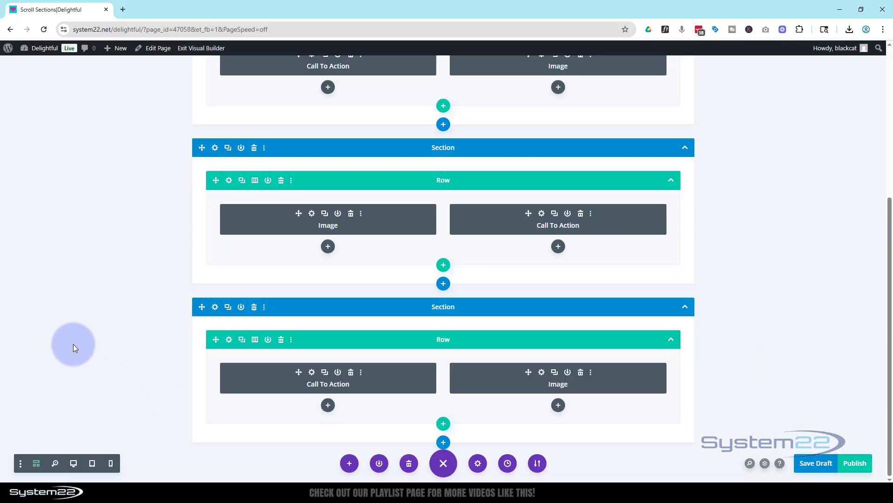
Duplicate the Supercar 2 section and move the copy to the end of the page
click(228, 148)
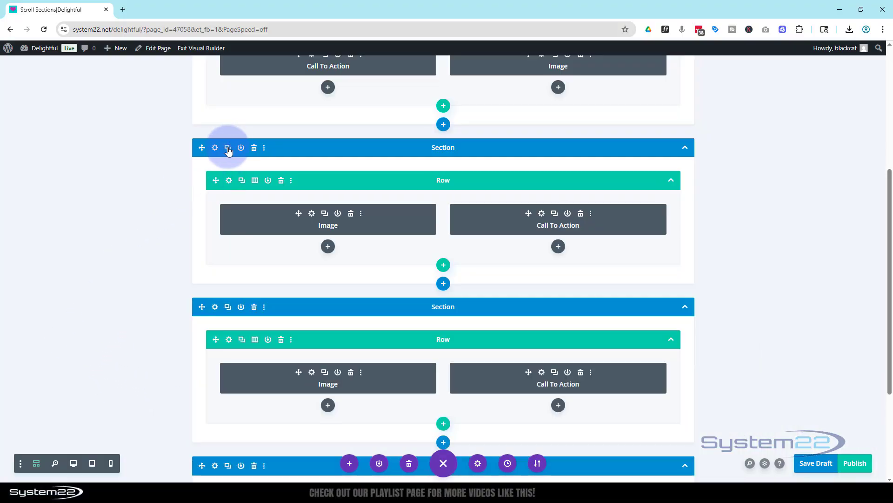
scroll(222, 251, down, 3)
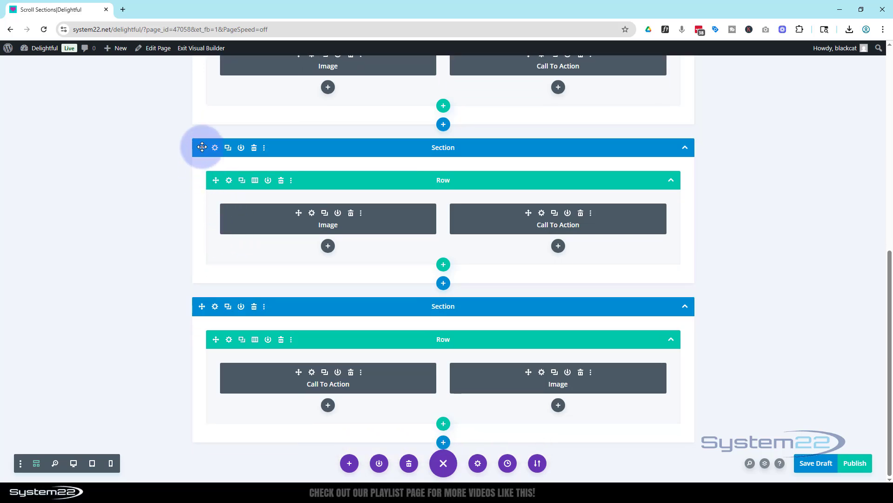
drag(203, 147, 180, 395)
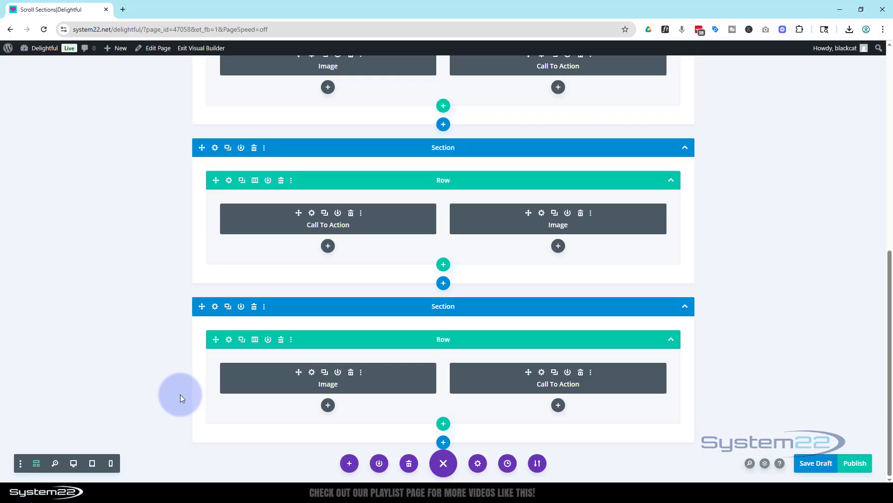
Renumber the call to action title of the third supercar section and save the module settings
click(311, 213)
click(706, 279)
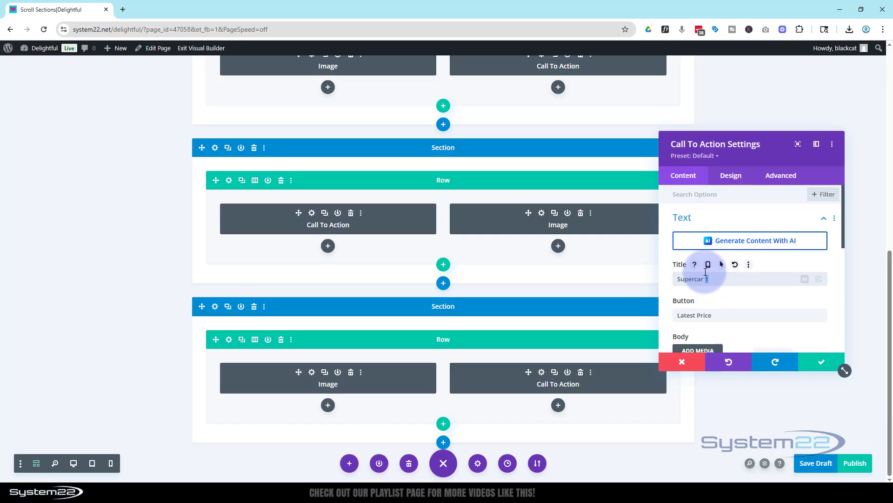
scroll(763, 319, down, 5)
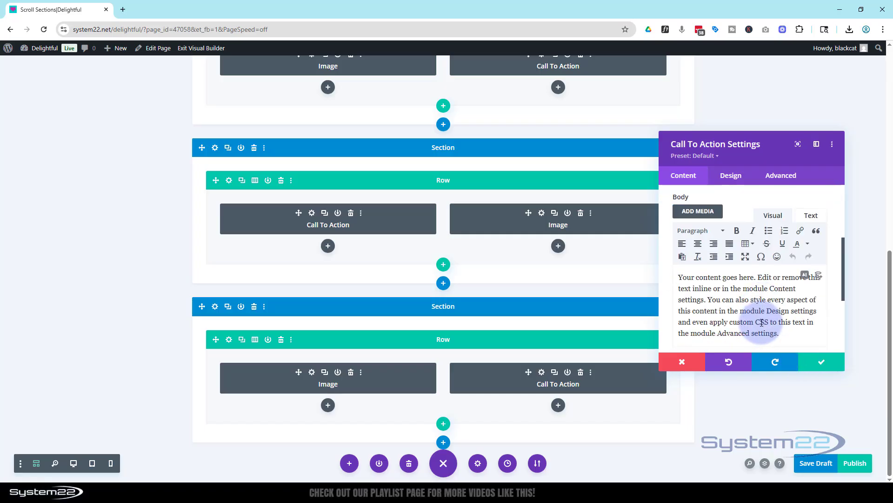
click(837, 364)
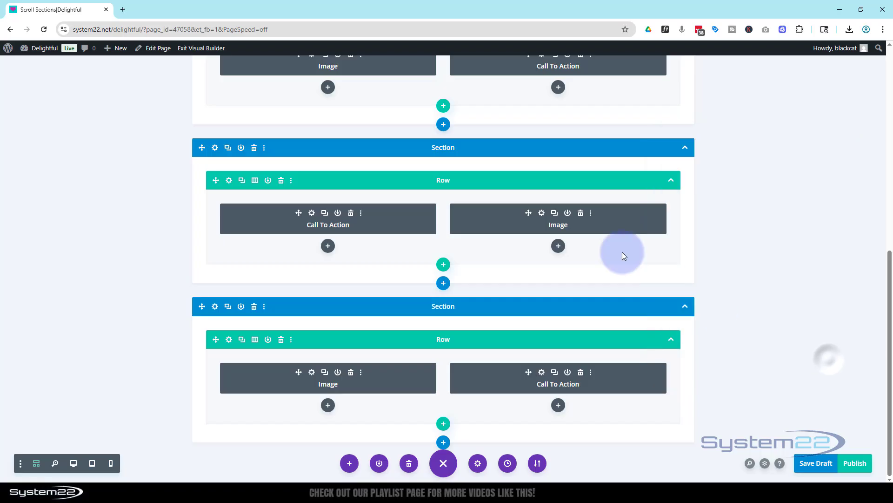
Replace the third supercar section's image with the silver supercar at sunset from the media library and save
click(542, 214)
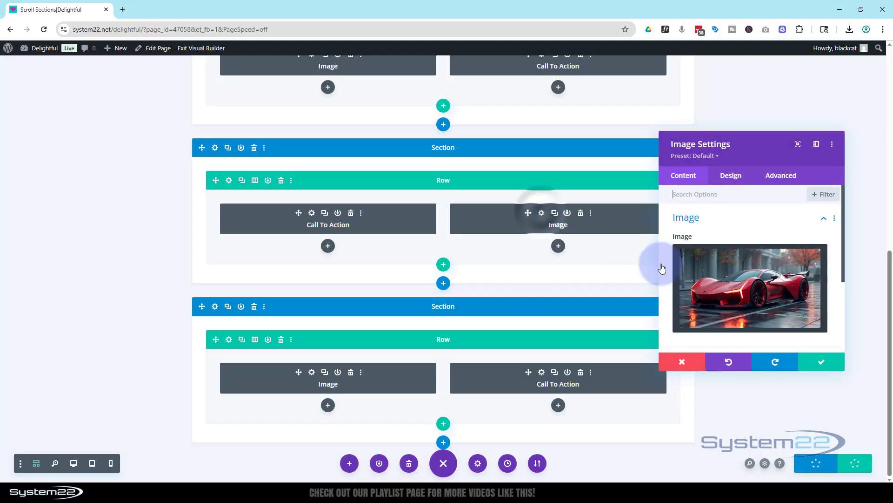
click(742, 290)
click(223, 149)
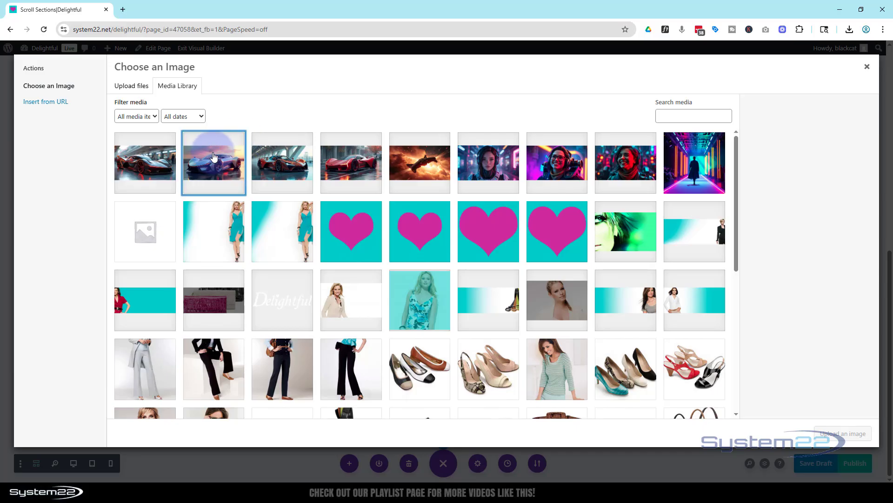
click(833, 435)
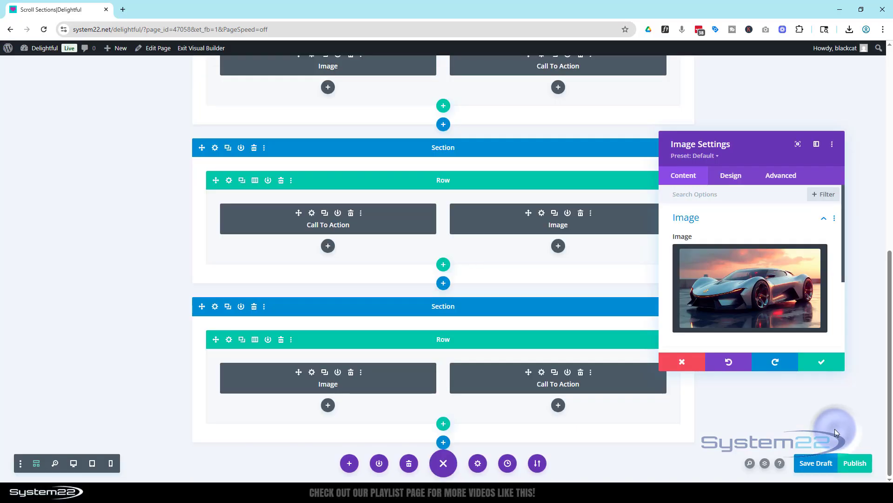
click(819, 363)
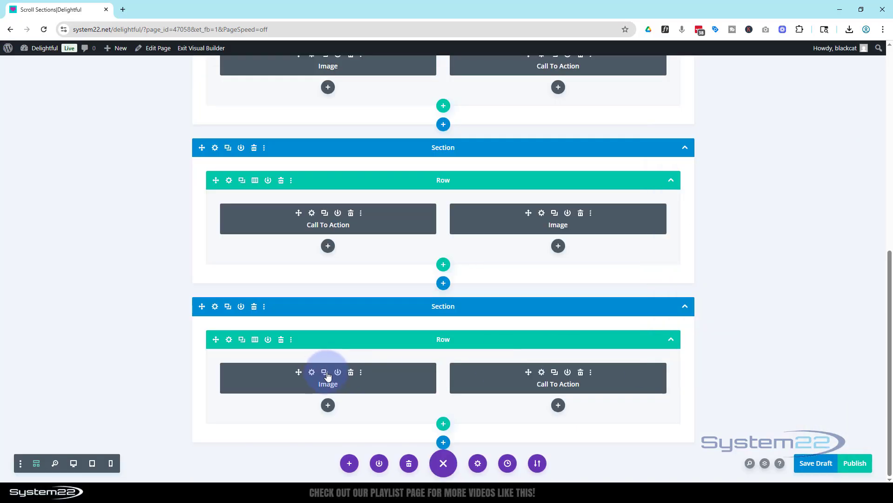
Replace the last section's image with the black supercar with glowing red trim from the media library and save
click(312, 372)
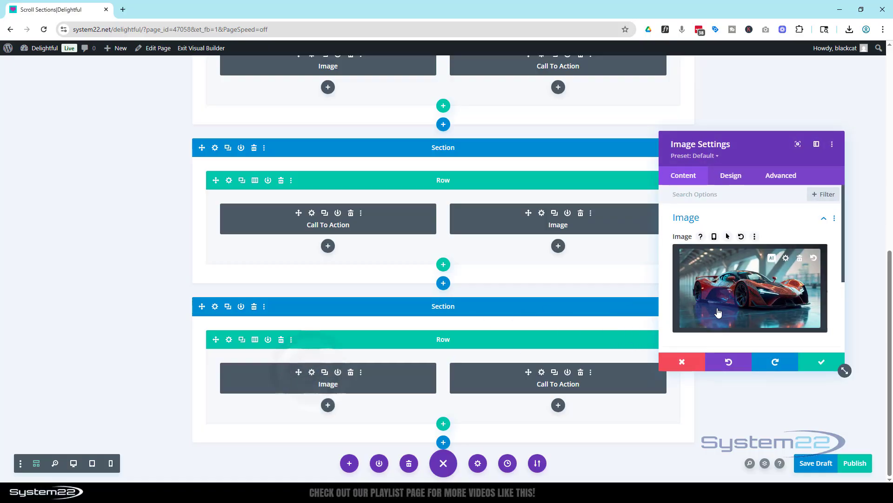
click(734, 307)
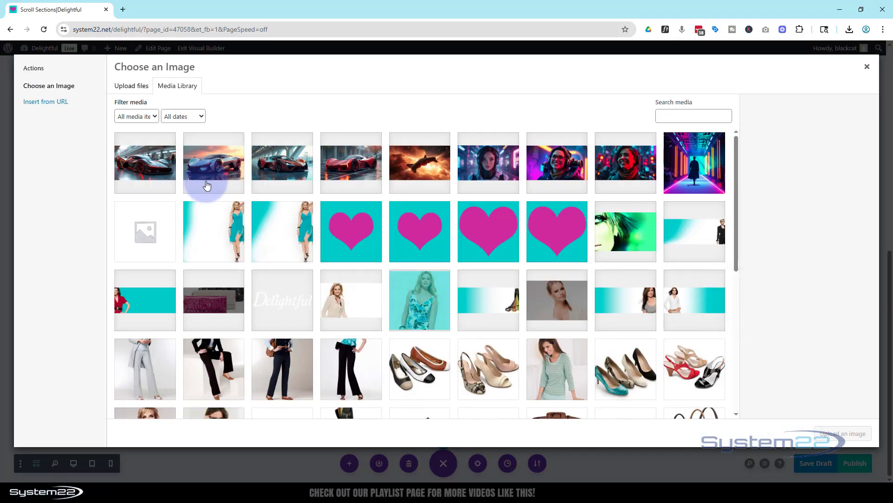
click(141, 154)
click(827, 437)
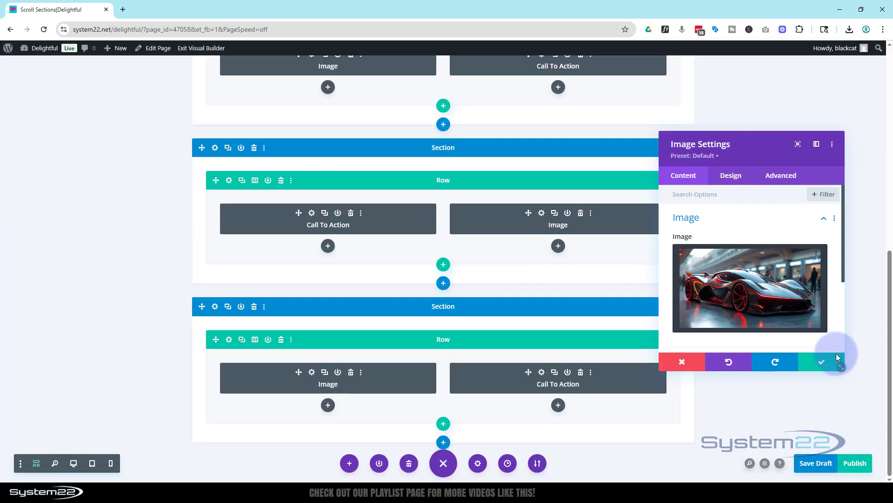
click(830, 362)
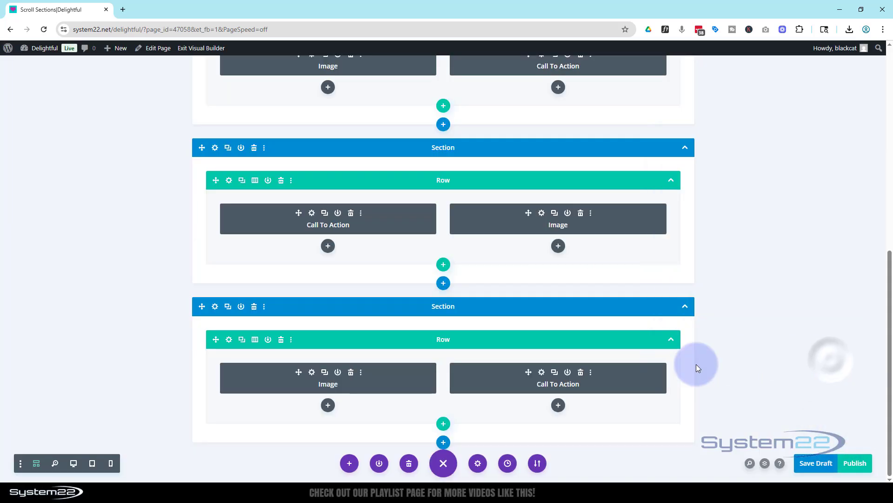
Set the last section's call to action title to "Supercar 4" and save the module settings
click(542, 372)
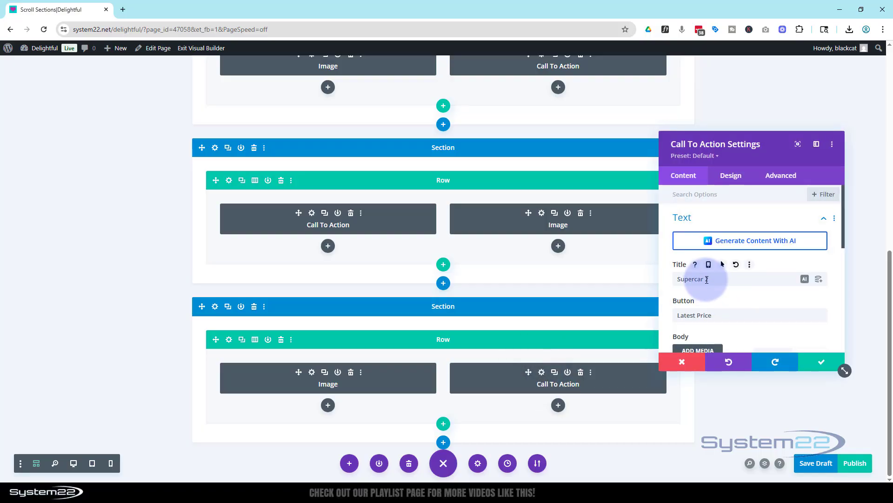
drag(707, 280, 717, 278)
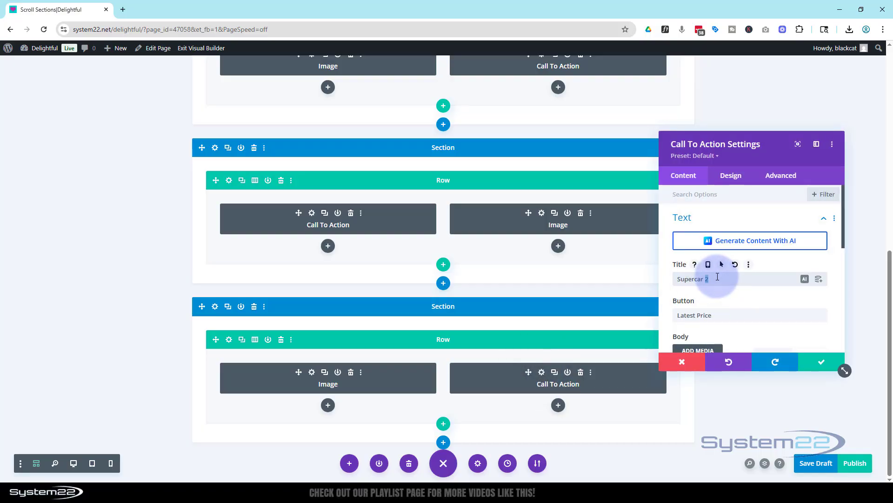
click(821, 367)
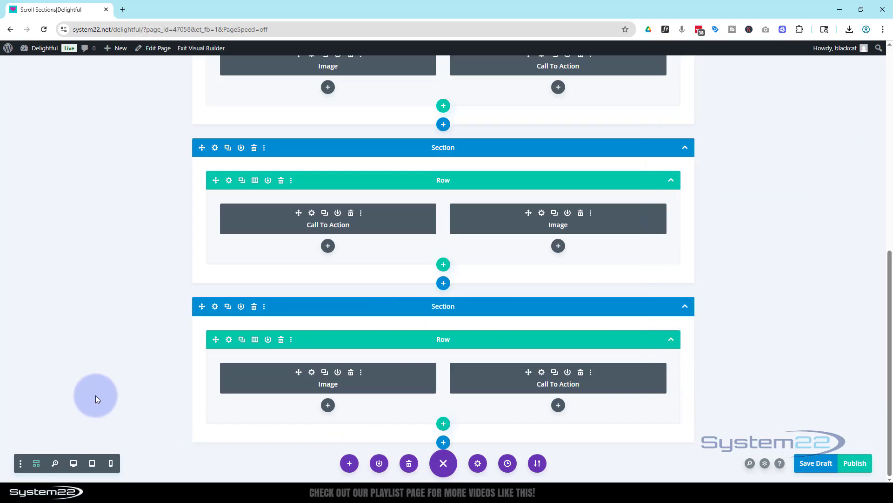
Return to desktop view and review the four supercar sections down to the end of the page
click(73, 464)
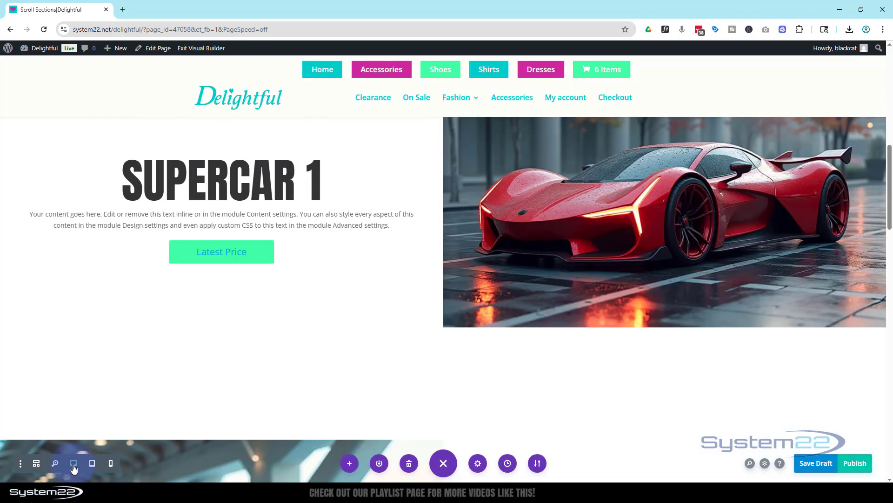
scroll(486, 225, down, 5)
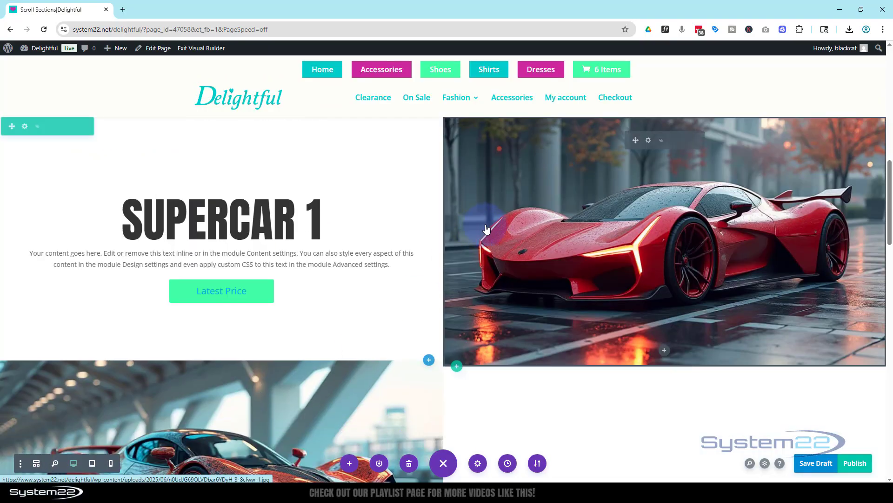
scroll(487, 225, down, 5)
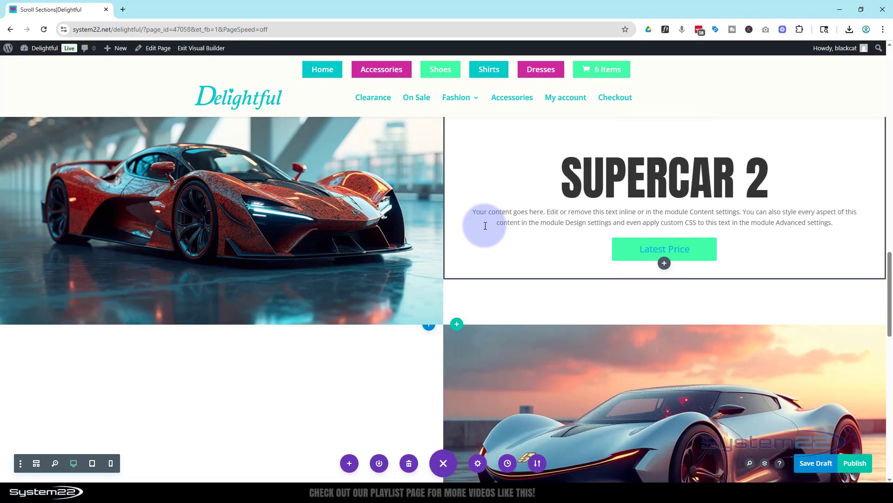
scroll(484, 233, down, 5)
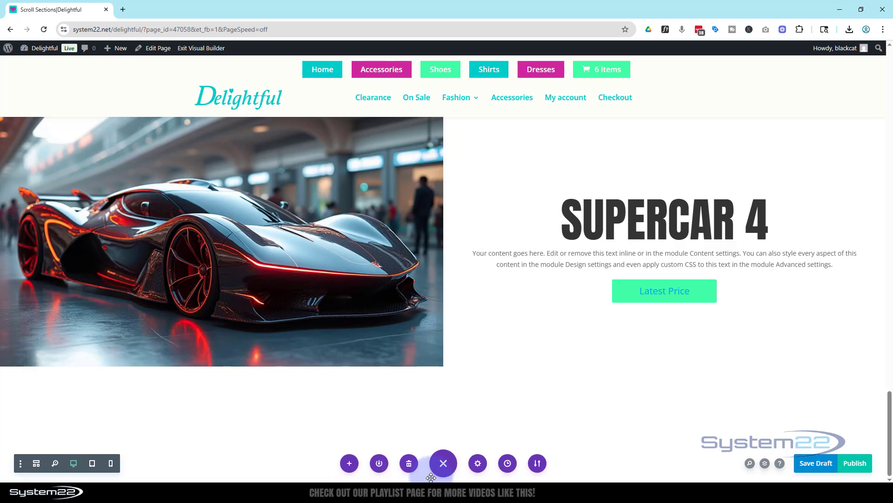
Add a regular section below the Supercar 4 section with a single-column row containing a Contact Form module
click(428, 477)
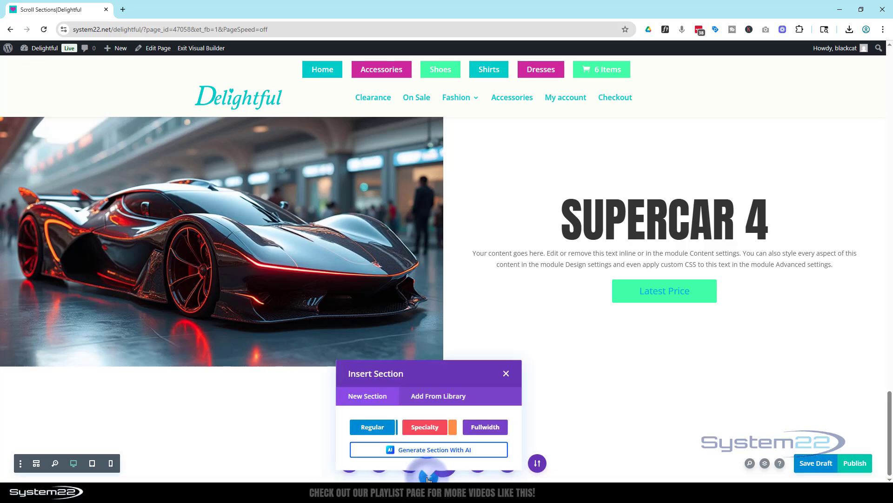
click(375, 427)
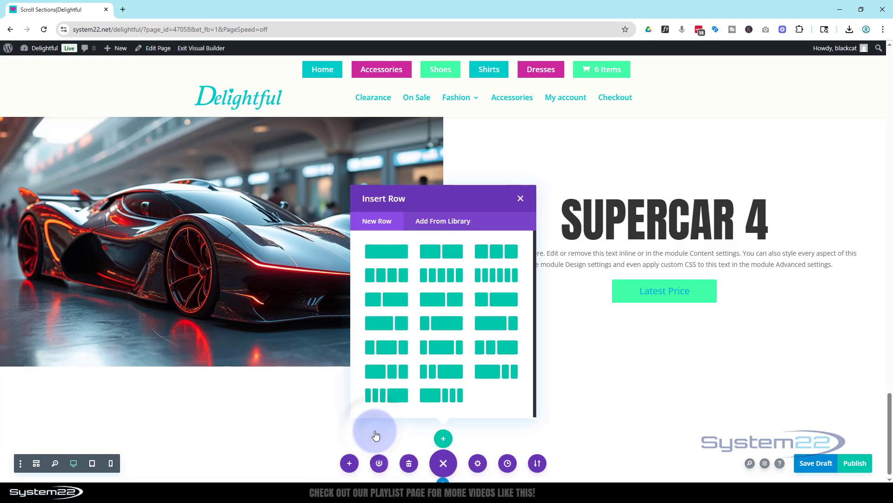
click(392, 250)
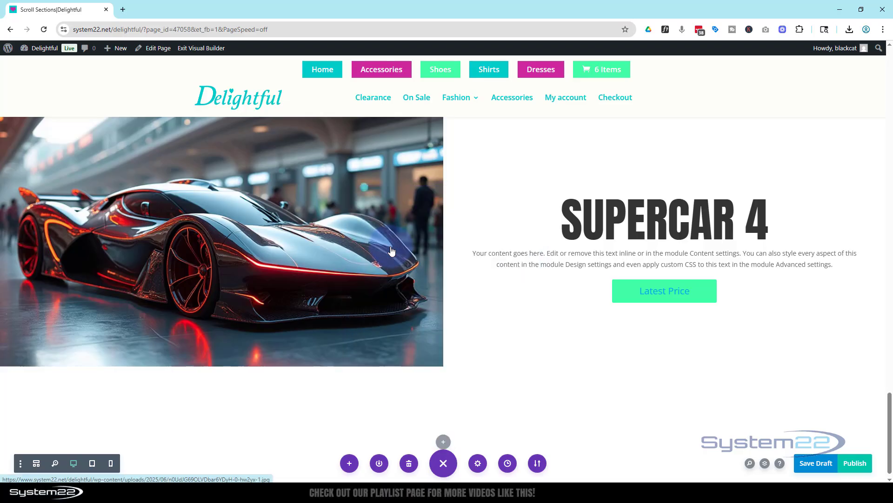
scroll(446, 228, down, 2)
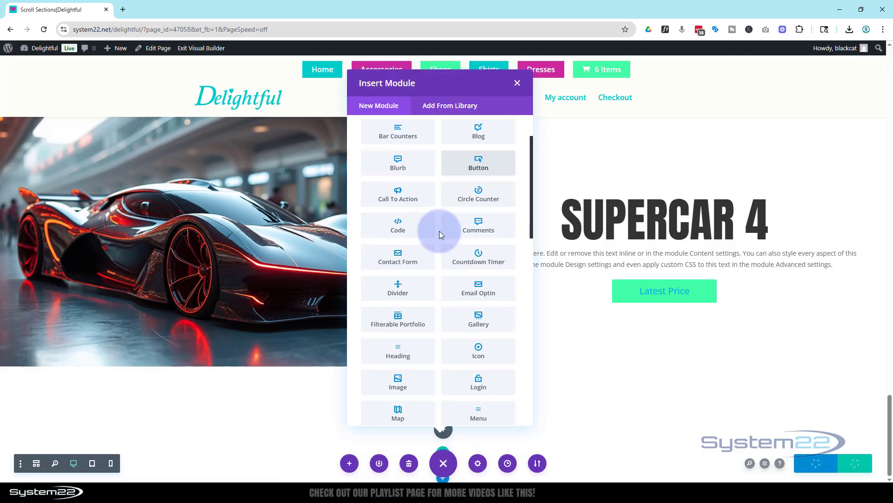
click(404, 238)
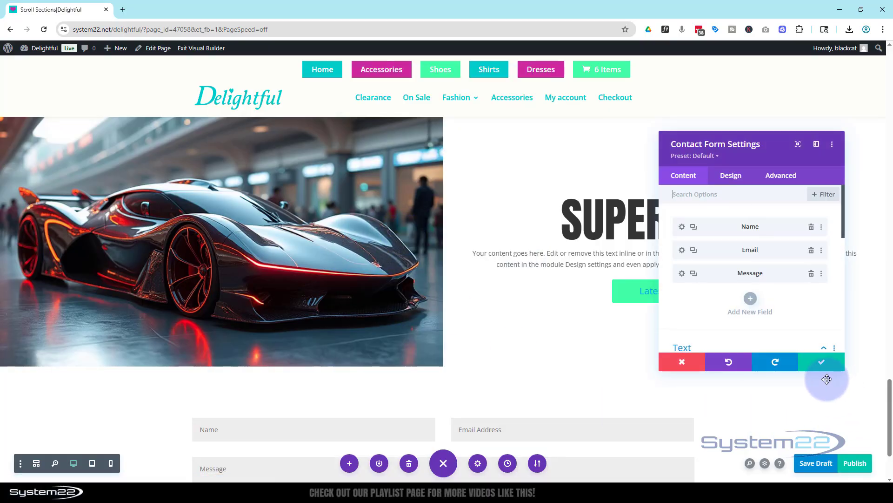
click(273, 387)
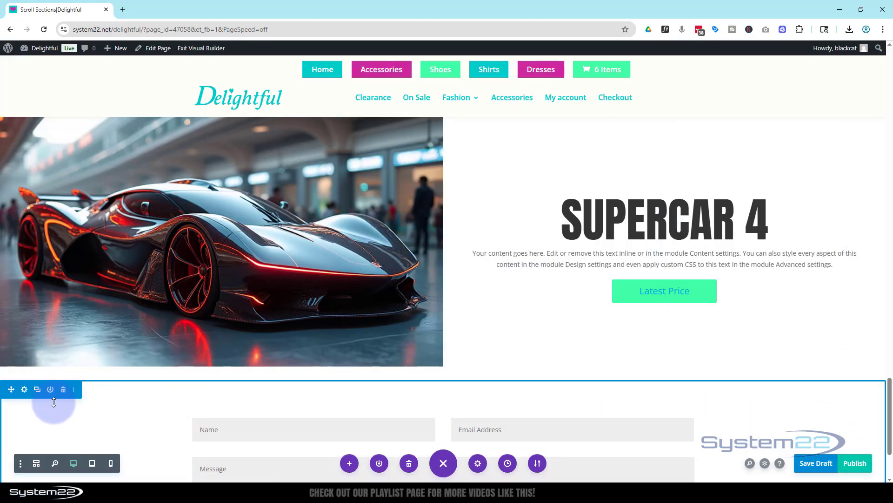
Set the contact form section's background color to a very dark grey from the expanded color palette and save the section settings
click(25, 390)
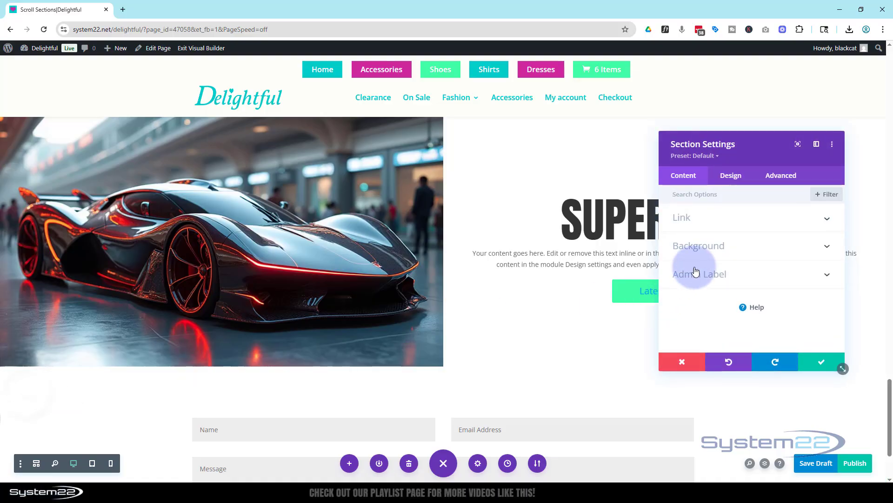
click(707, 246)
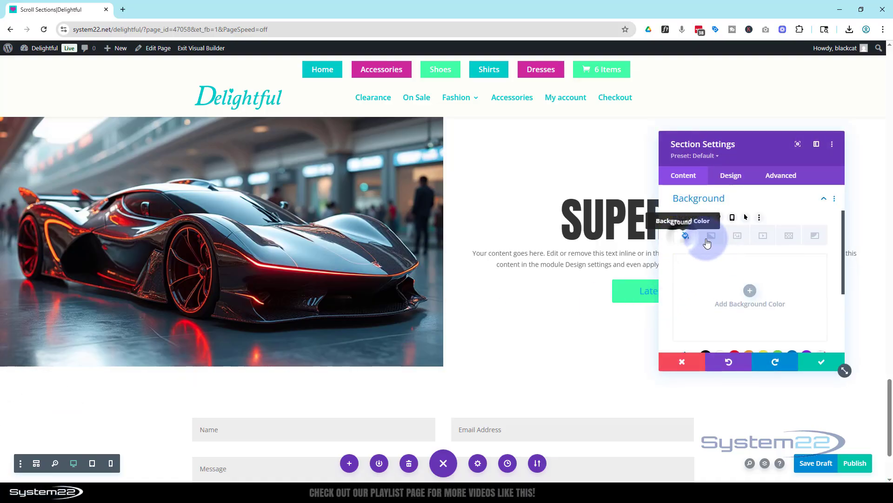
scroll(705, 256, down, 2)
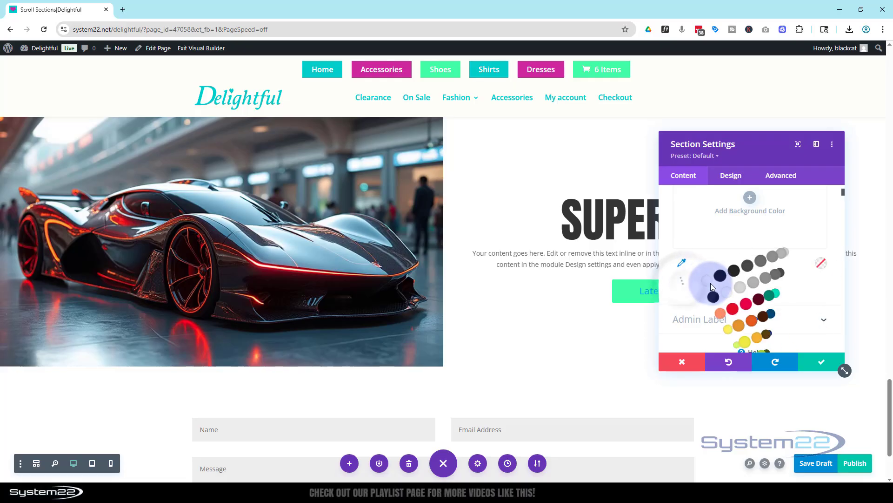
click(735, 282)
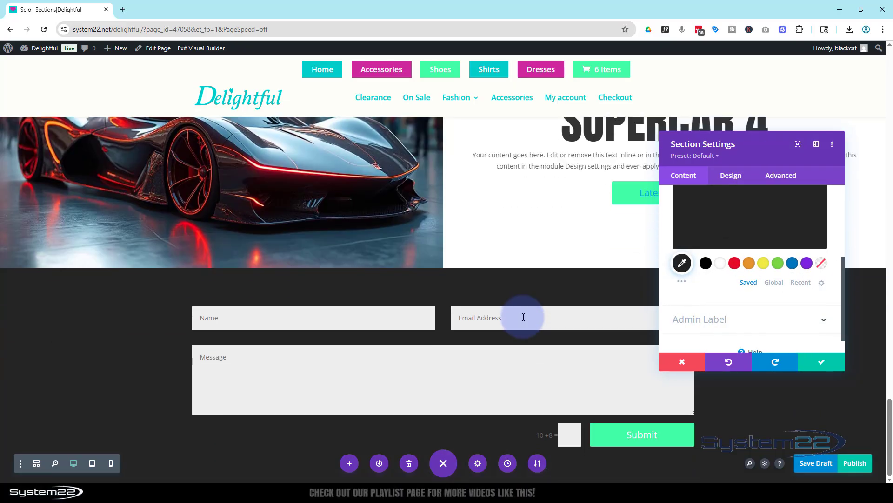
scroll(524, 314, up, 5)
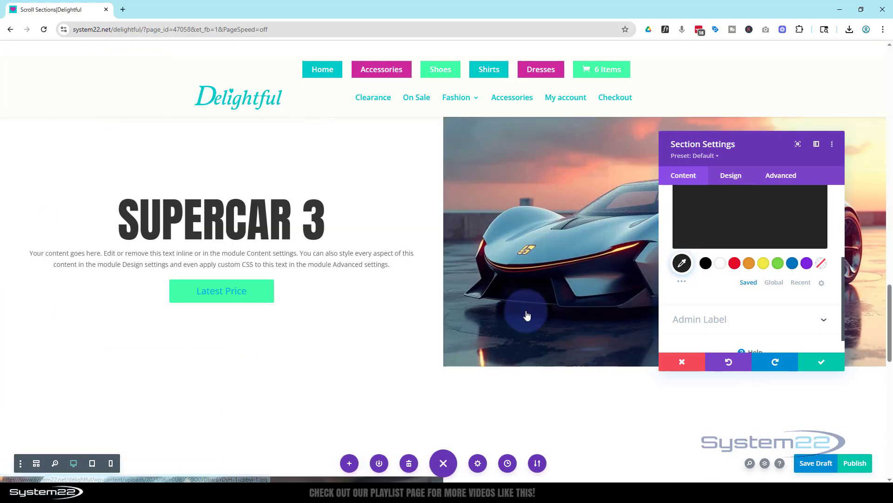
scroll(528, 307, up, 10)
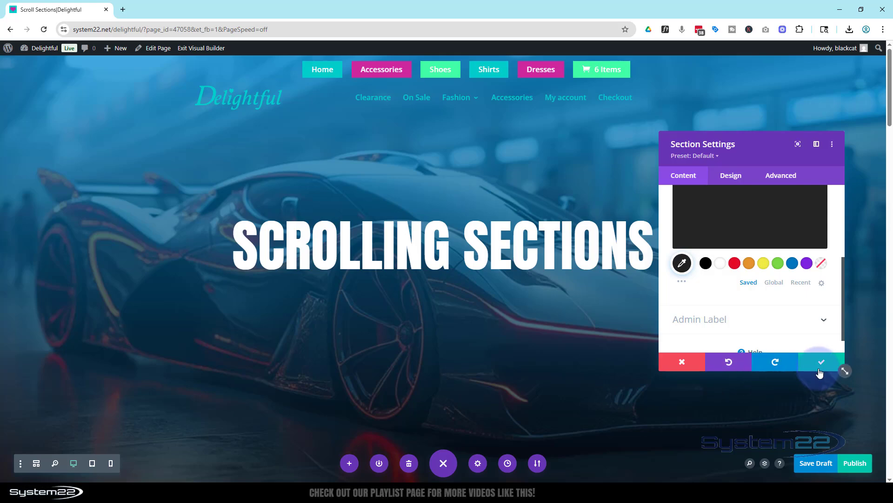
click(820, 366)
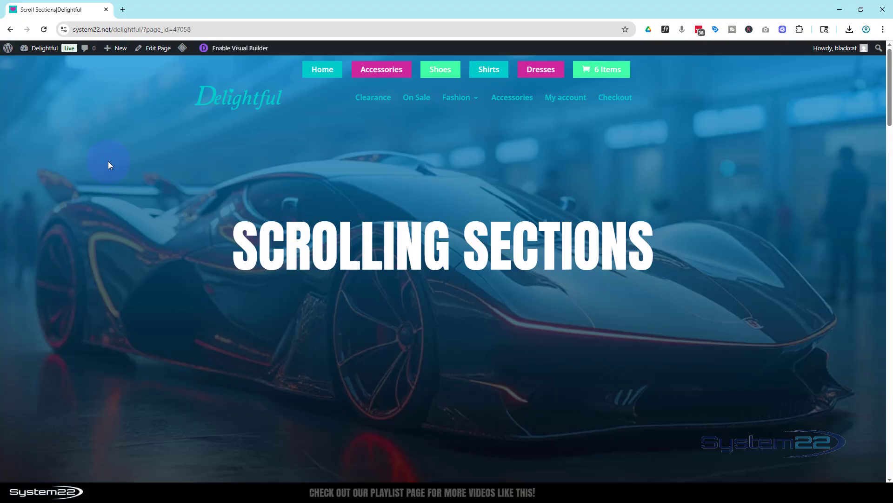
Examine the live page's sticky scrolling and fading call-to-actions from the hero down to the contact form and back up
scroll(108, 163, down, 5)
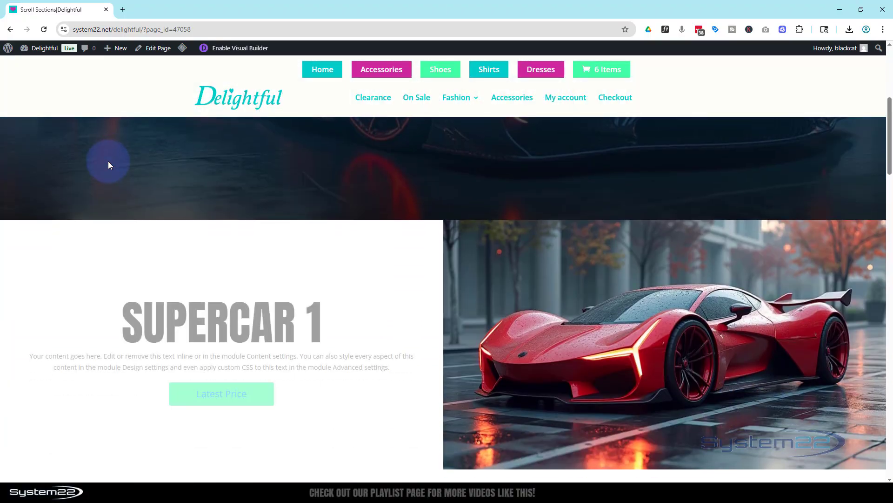
scroll(108, 161, down, 2)
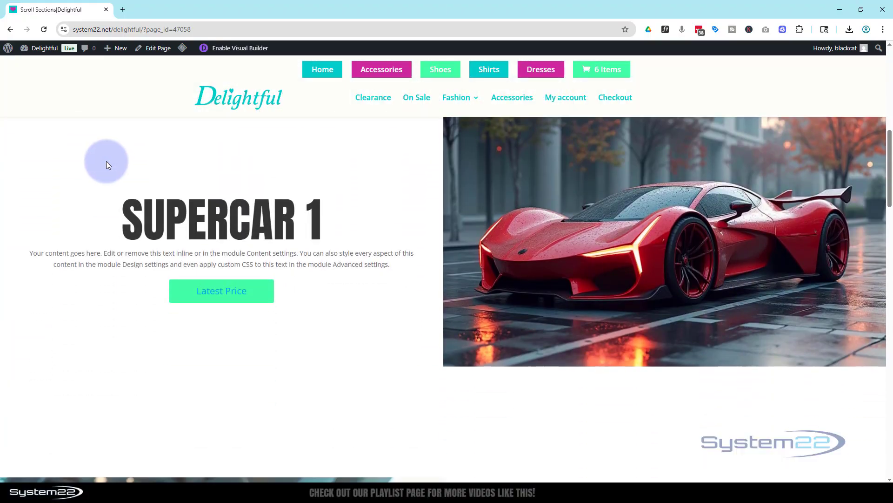
scroll(106, 161, down, 3)
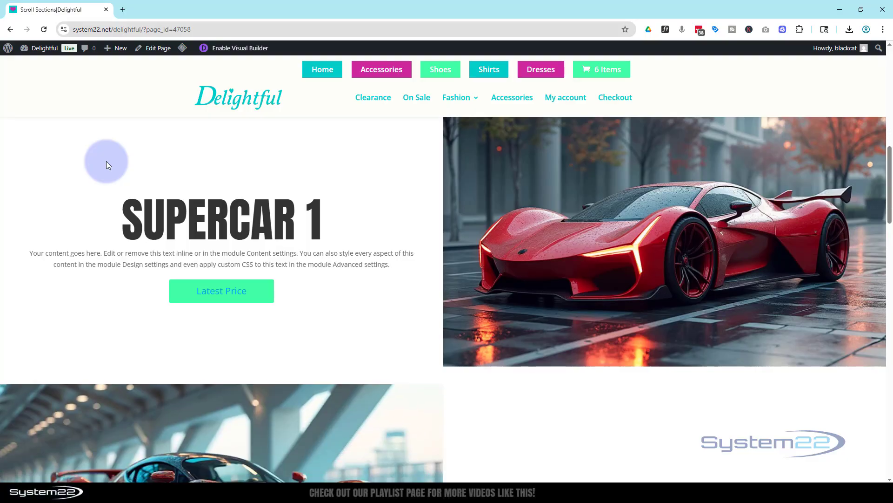
scroll(106, 161, down, 3)
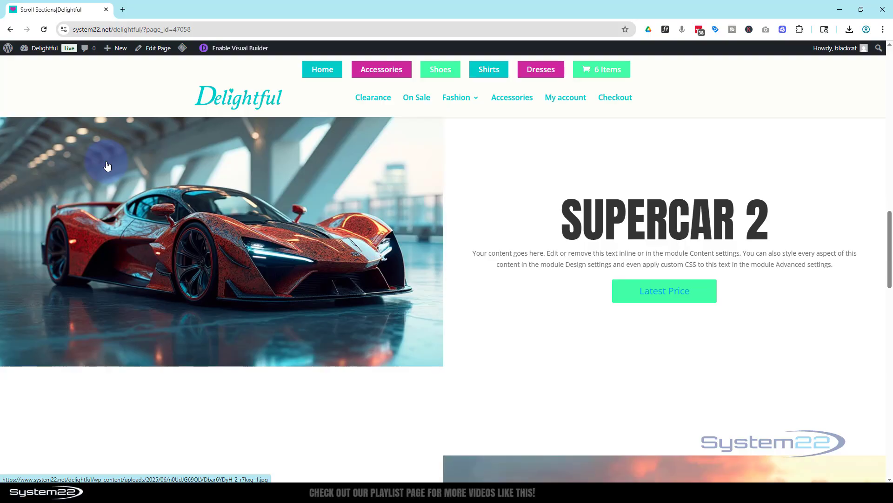
scroll(107, 166, down, 2)
scroll(107, 165, down, 3)
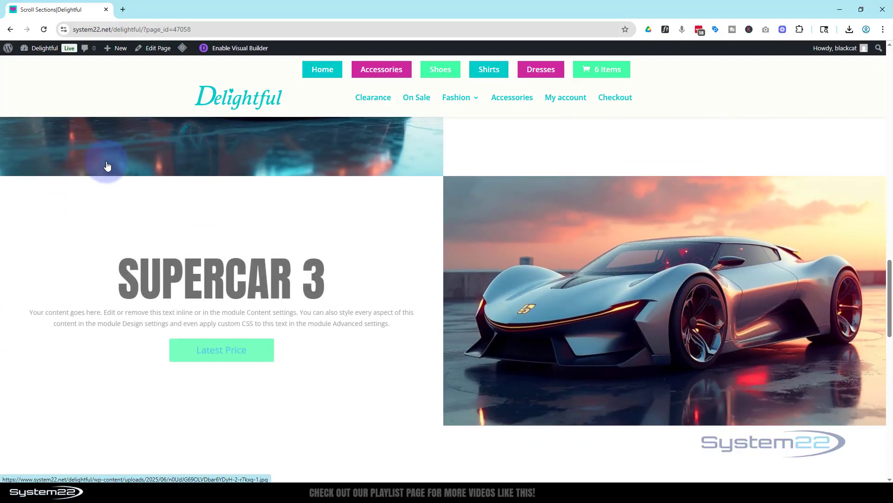
scroll(105, 161, down, 5)
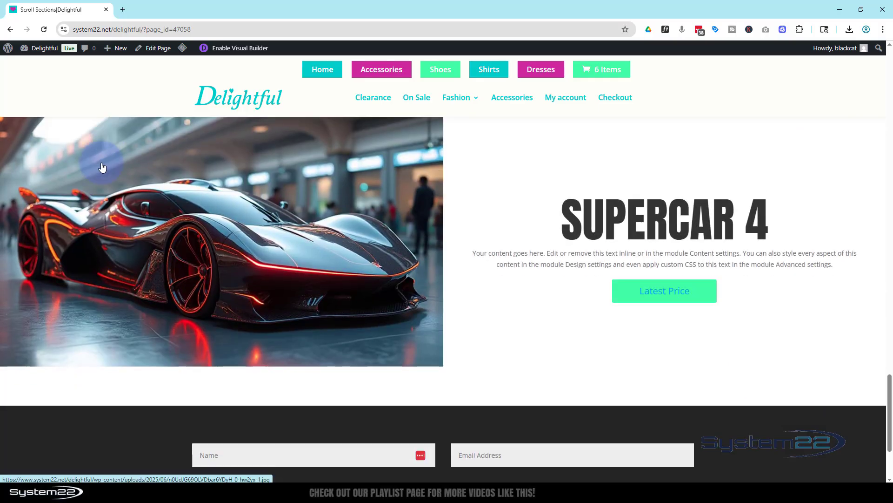
scroll(102, 168, down, 2)
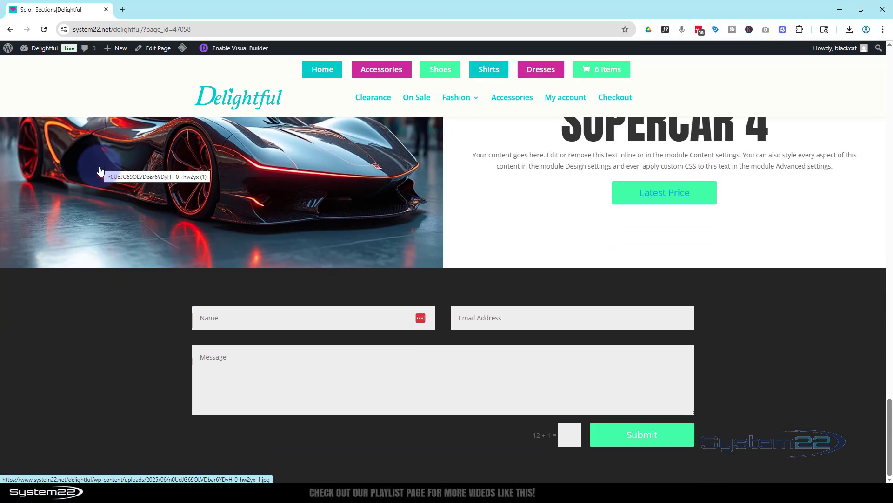
scroll(101, 172, up, 7)
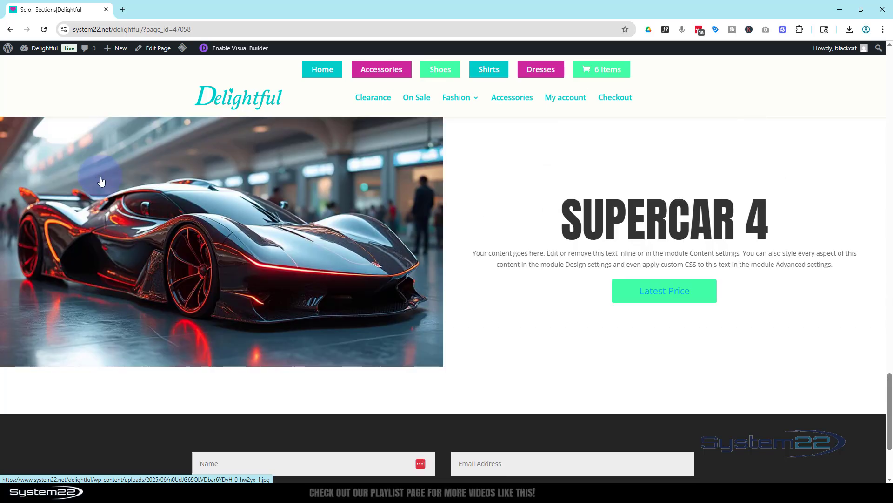
scroll(101, 177, up, 5)
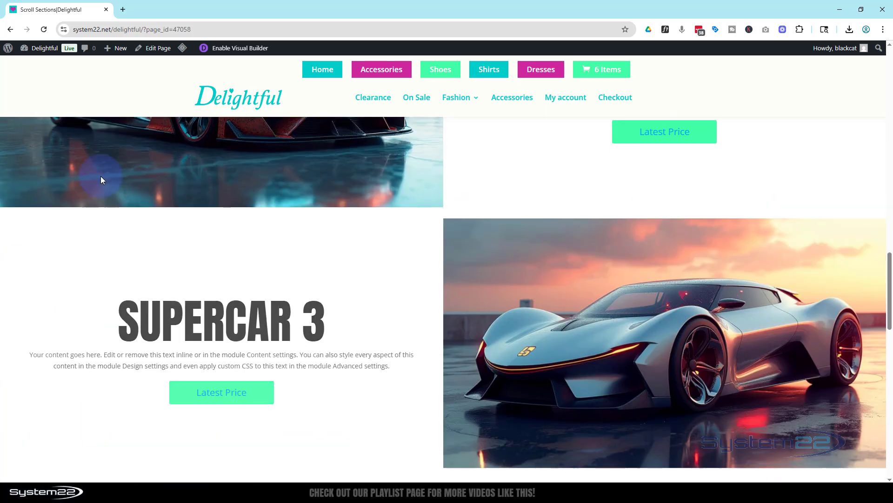
scroll(101, 177, up, 5)
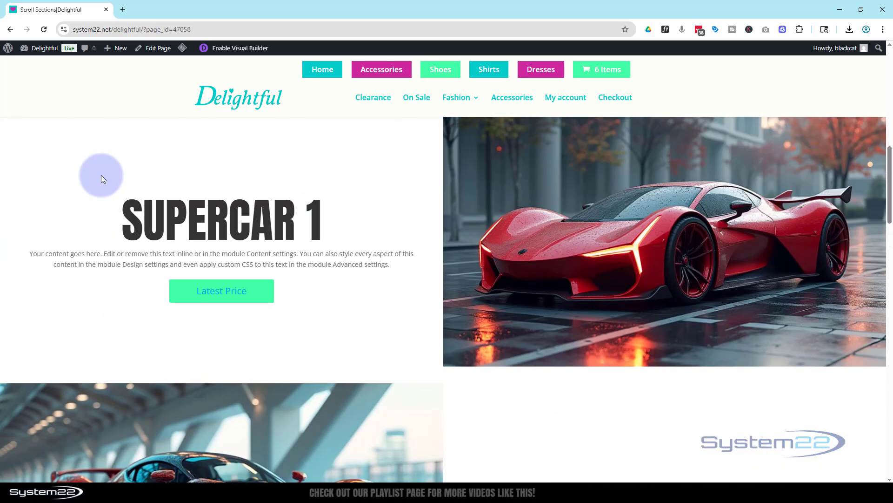
scroll(102, 176, up, 4)
scroll(101, 178, up, 4)
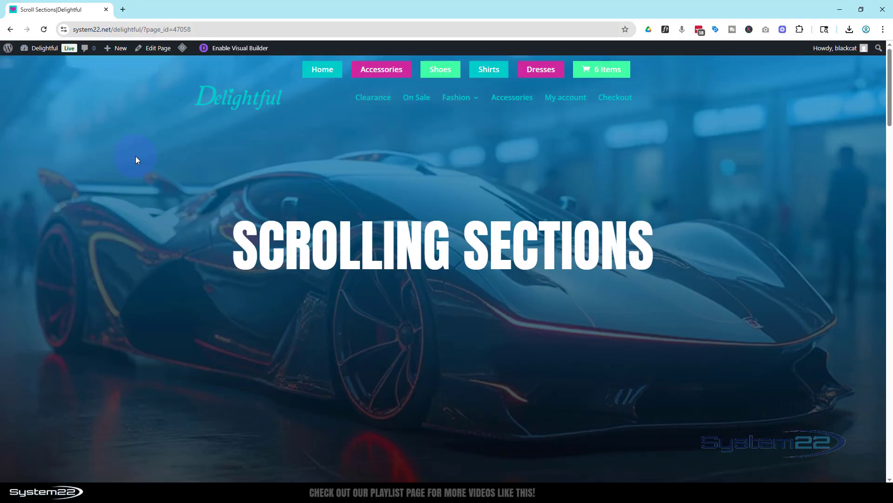
drag(886, 84, 891, 38)
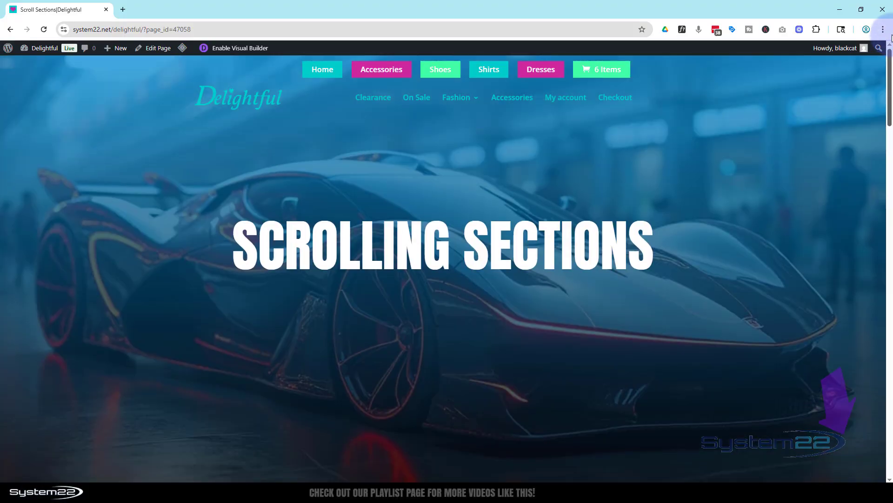